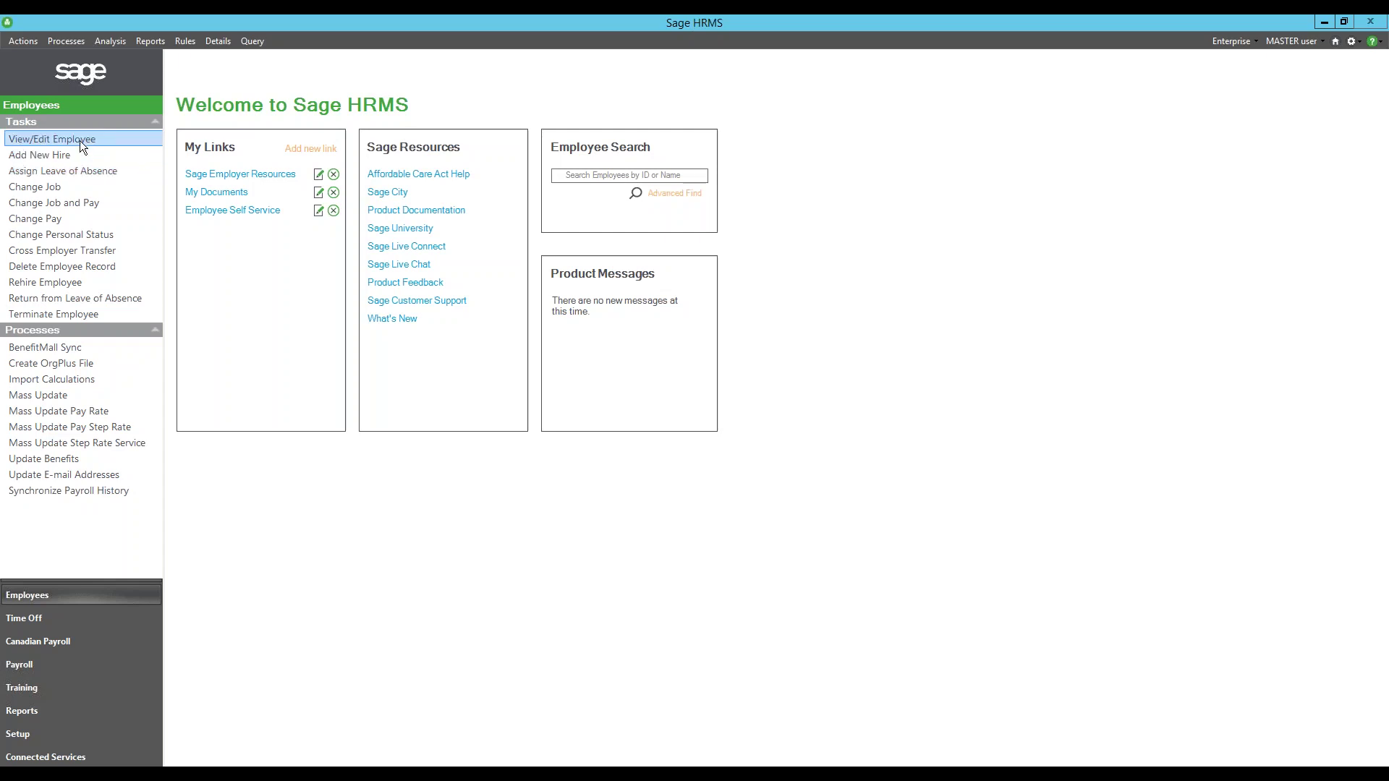
# - Dismiss the Program Error messages from View/Edit Employee and reopen the Employee Find list
pyautogui.click(82, 144)
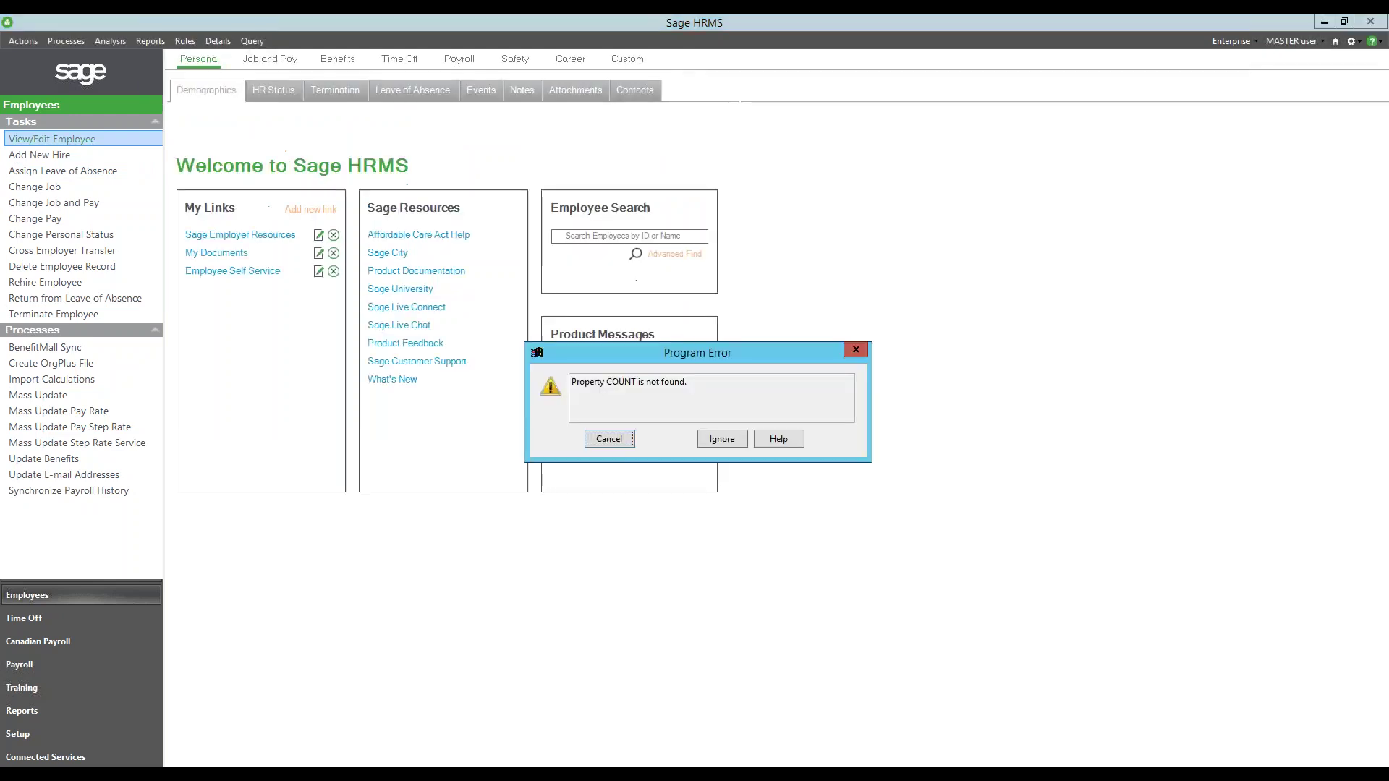
pyautogui.click(757, 441)
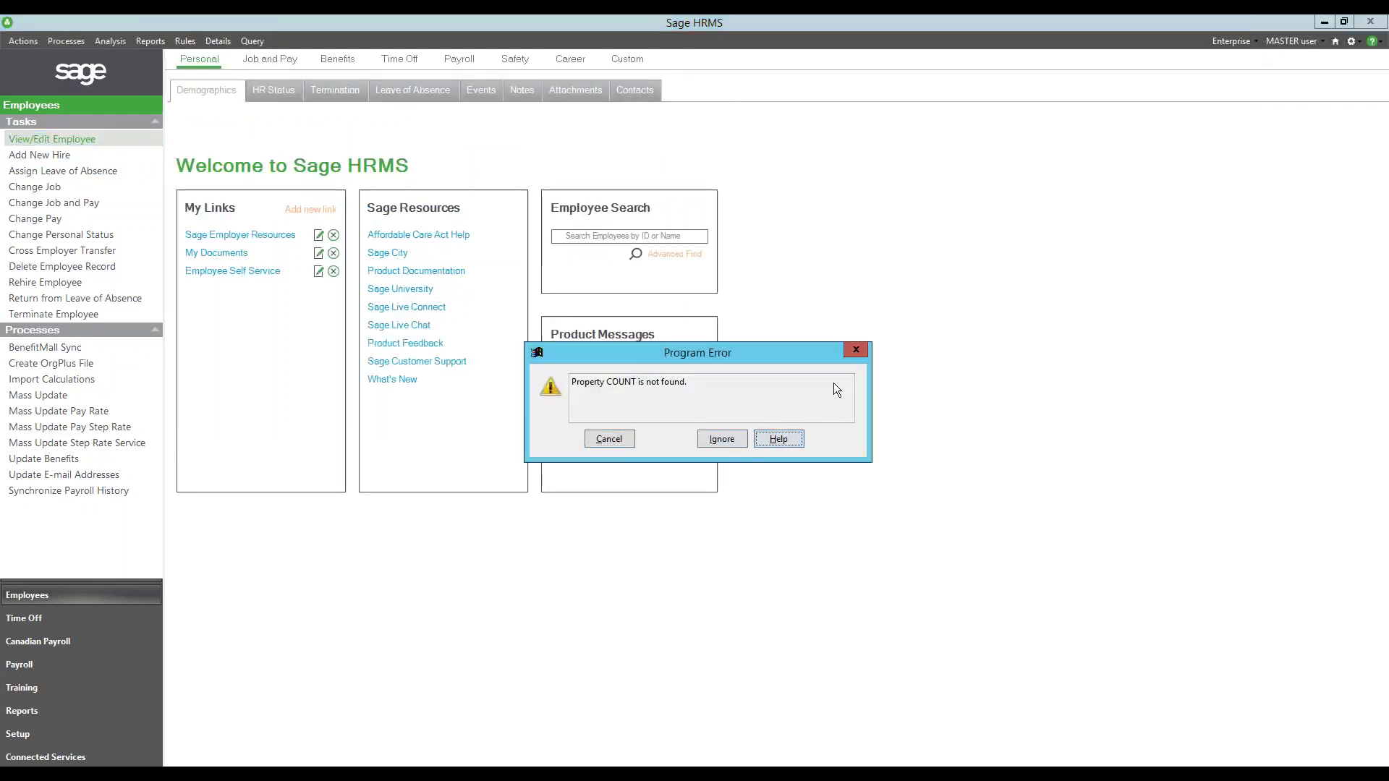
pyautogui.click(860, 349)
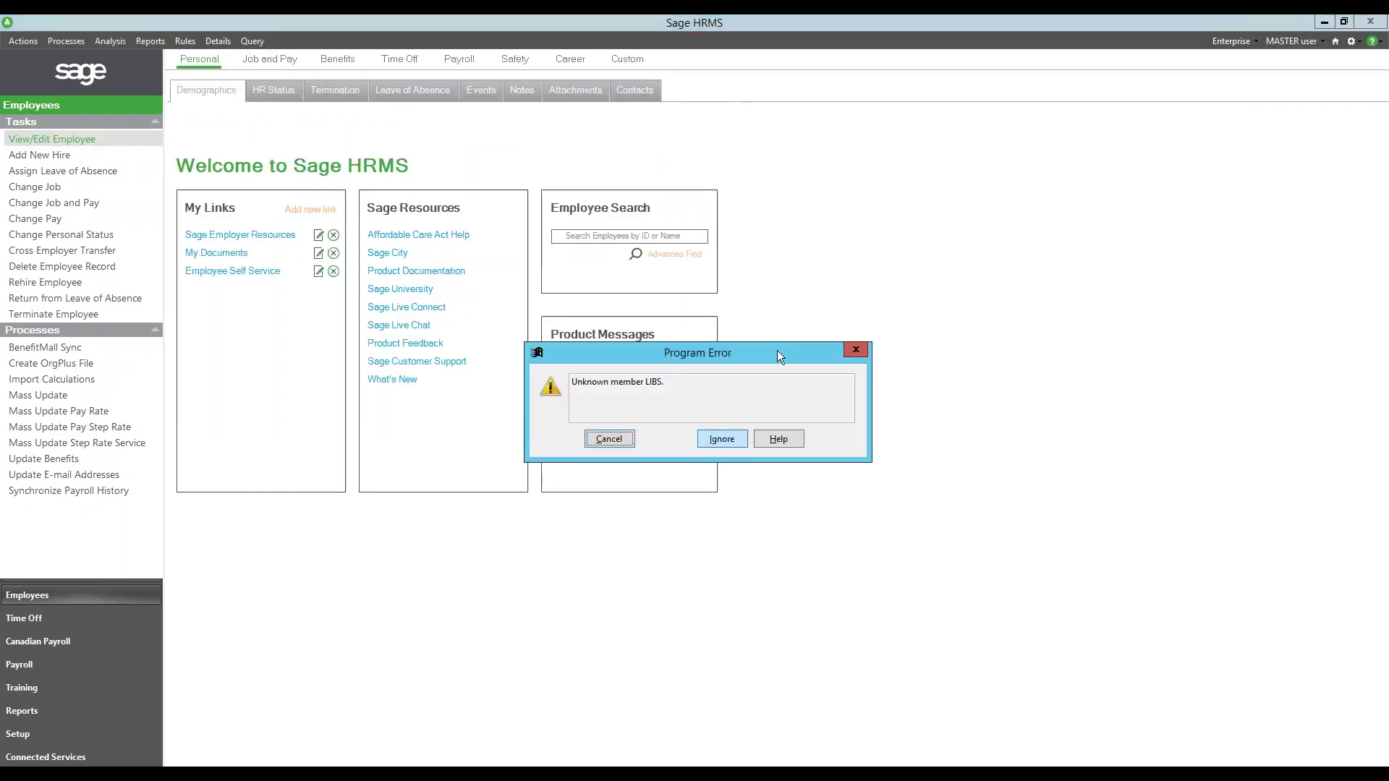
pyautogui.moveTo(512, 24)
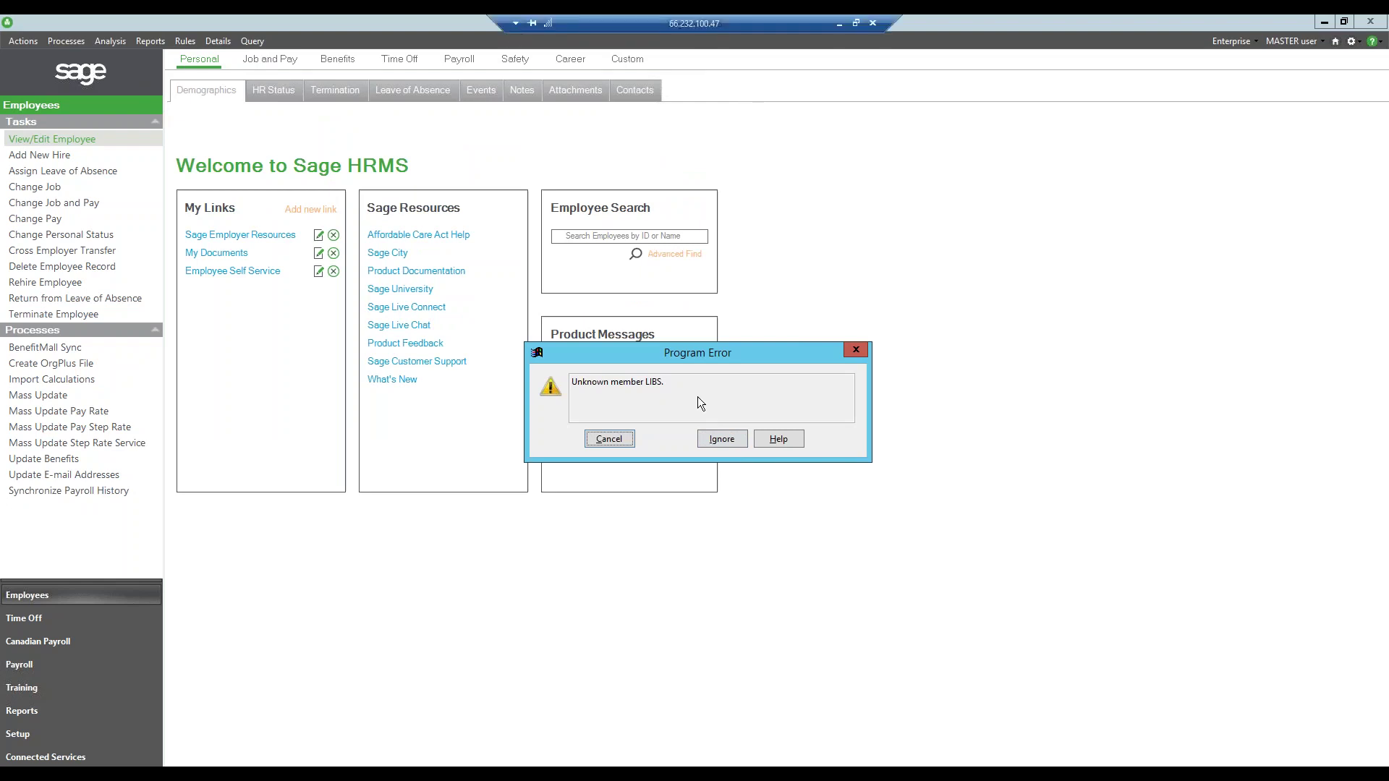
pyautogui.press('Escape')
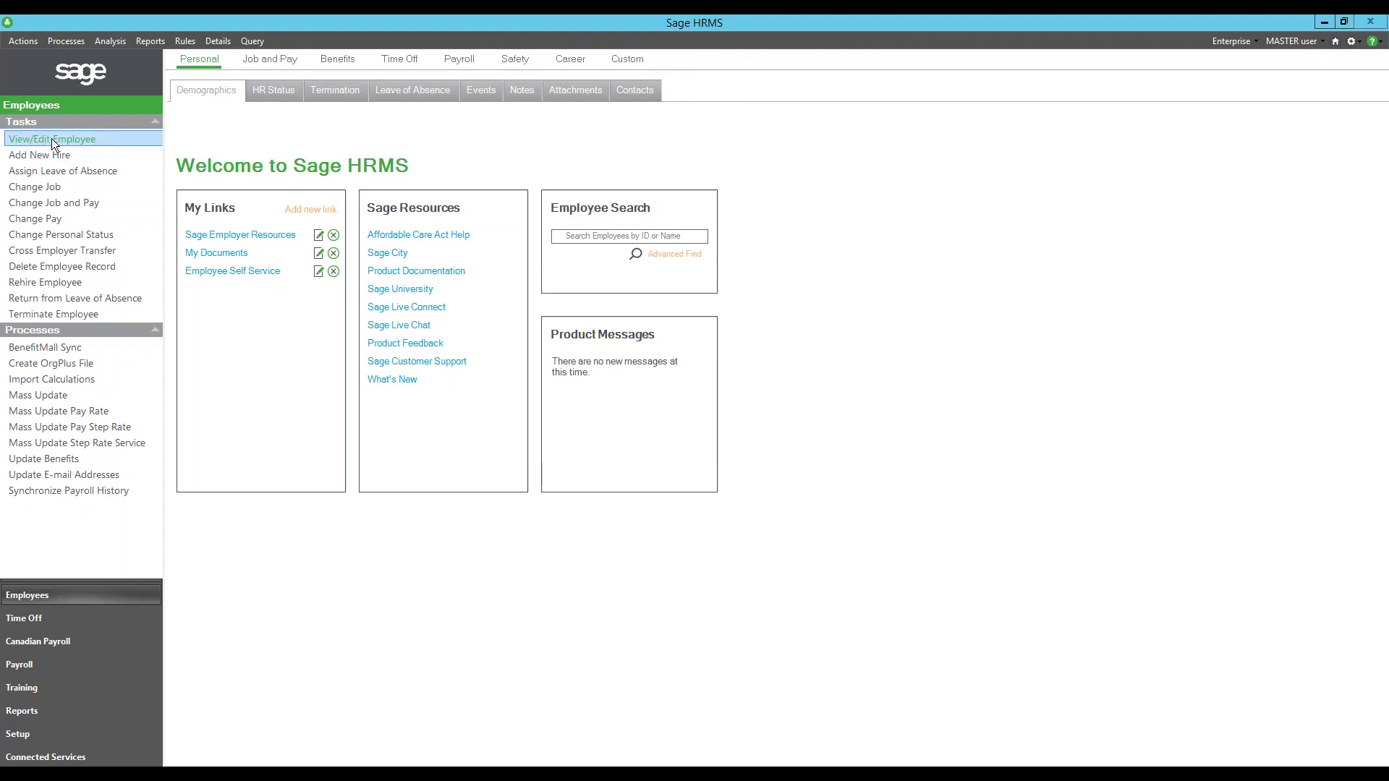
pyautogui.click(51, 138)
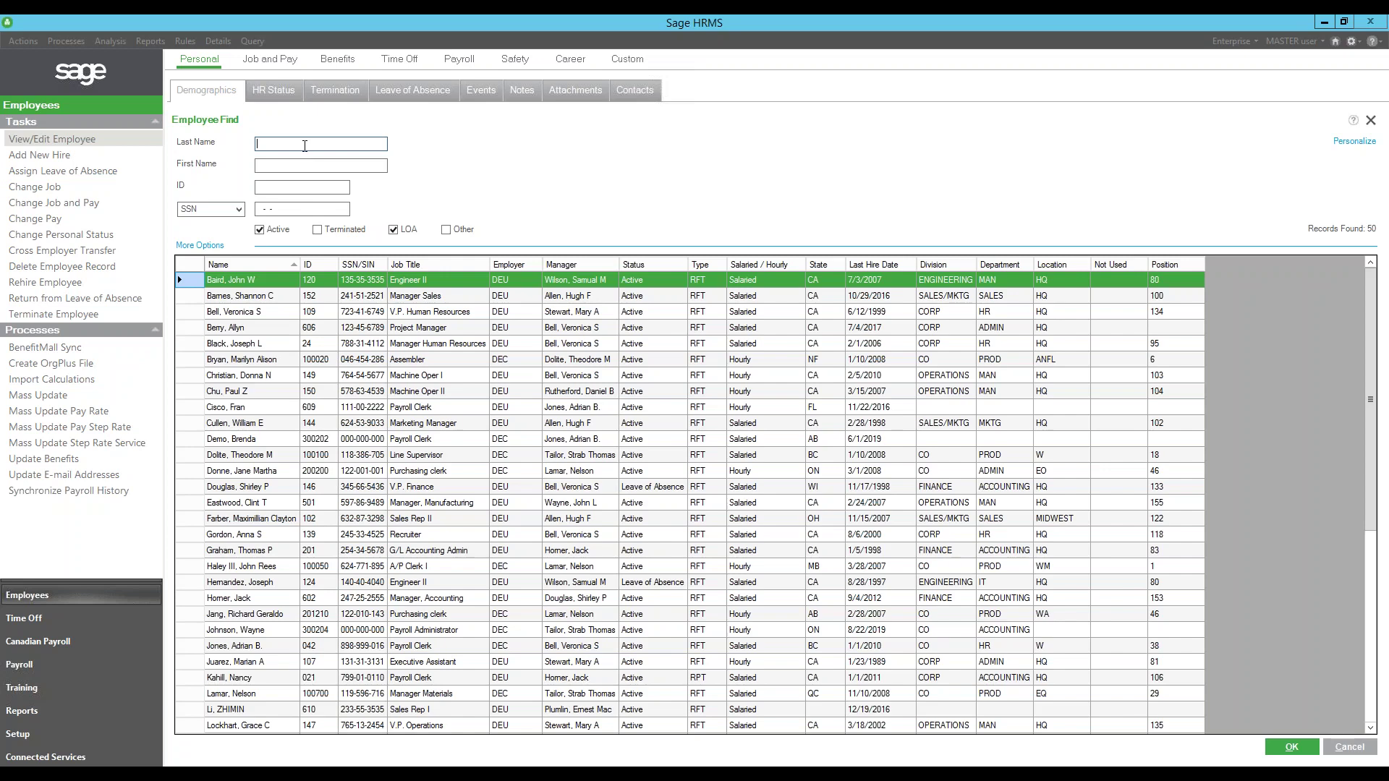
# - Filter Employee Find by last name 'j' and open the Payroll Clerk's record
pyautogui.write('j')
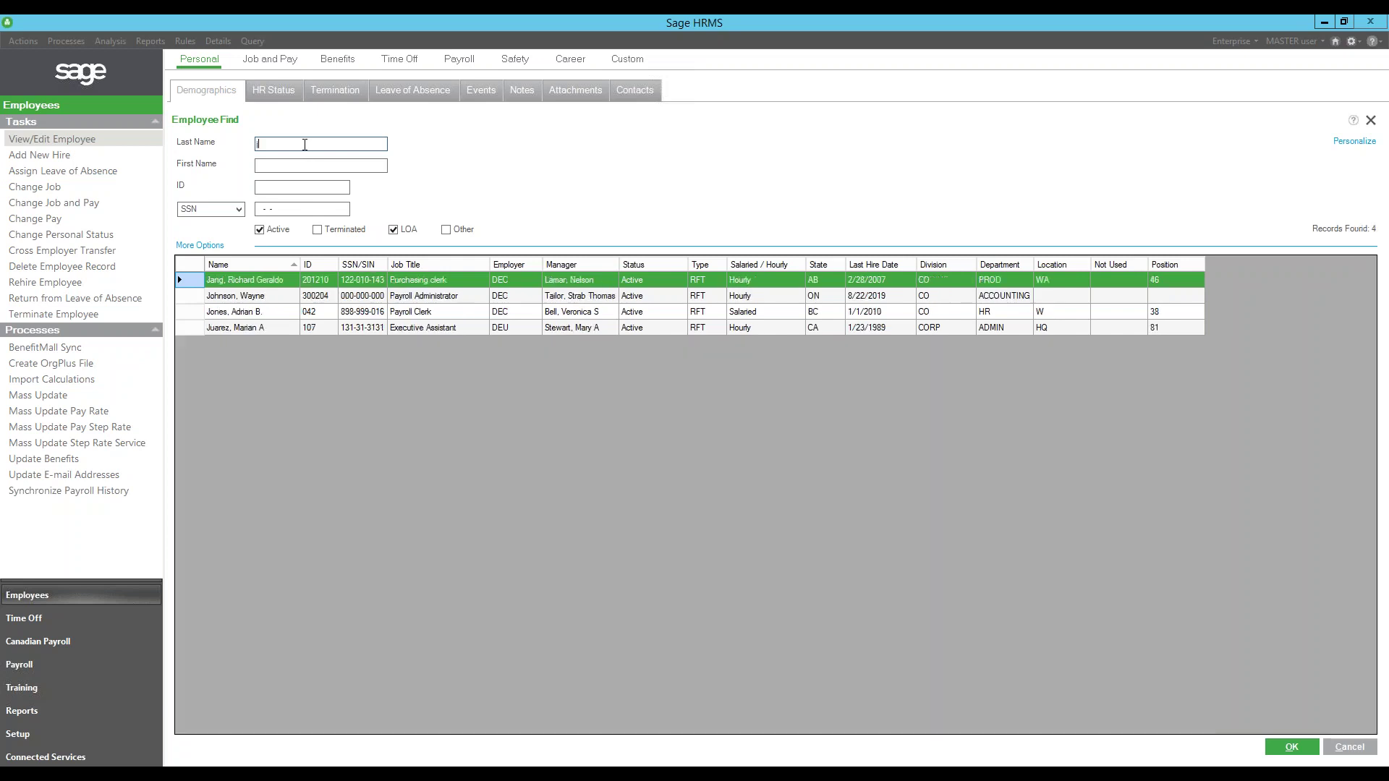
pyautogui.doubleClick(272, 314)
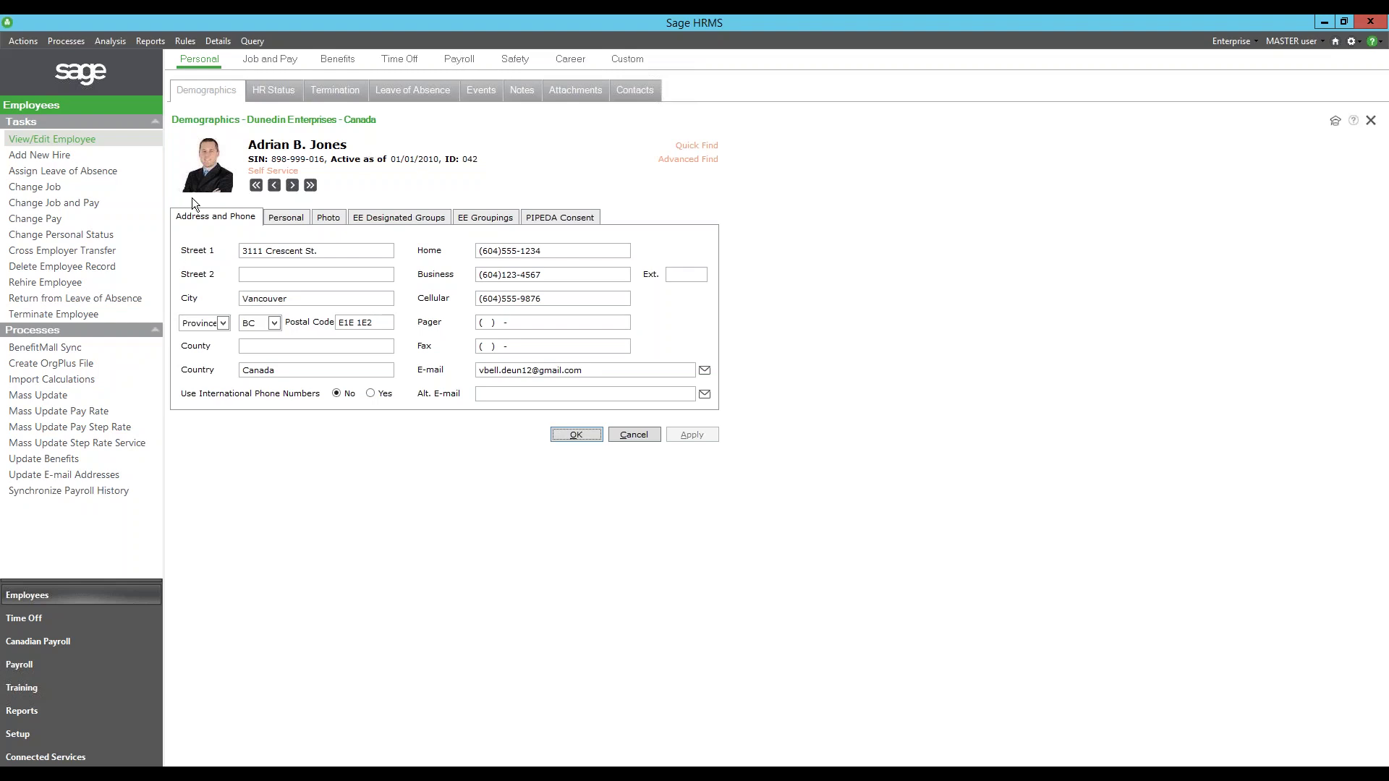
# - Review the Personal and Photo details, then HR Status union, eligibility and seniority information
pyautogui.click(280, 218)
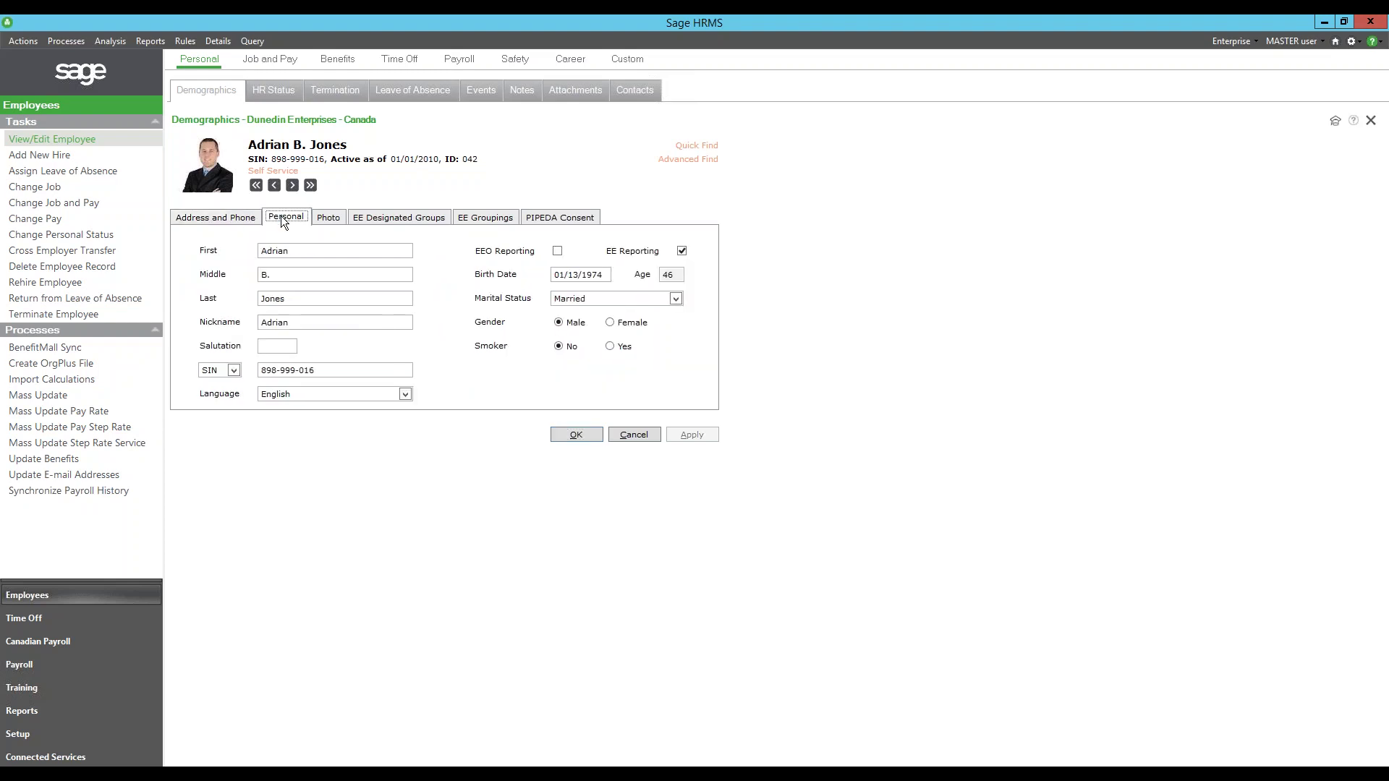
pyautogui.click(340, 220)
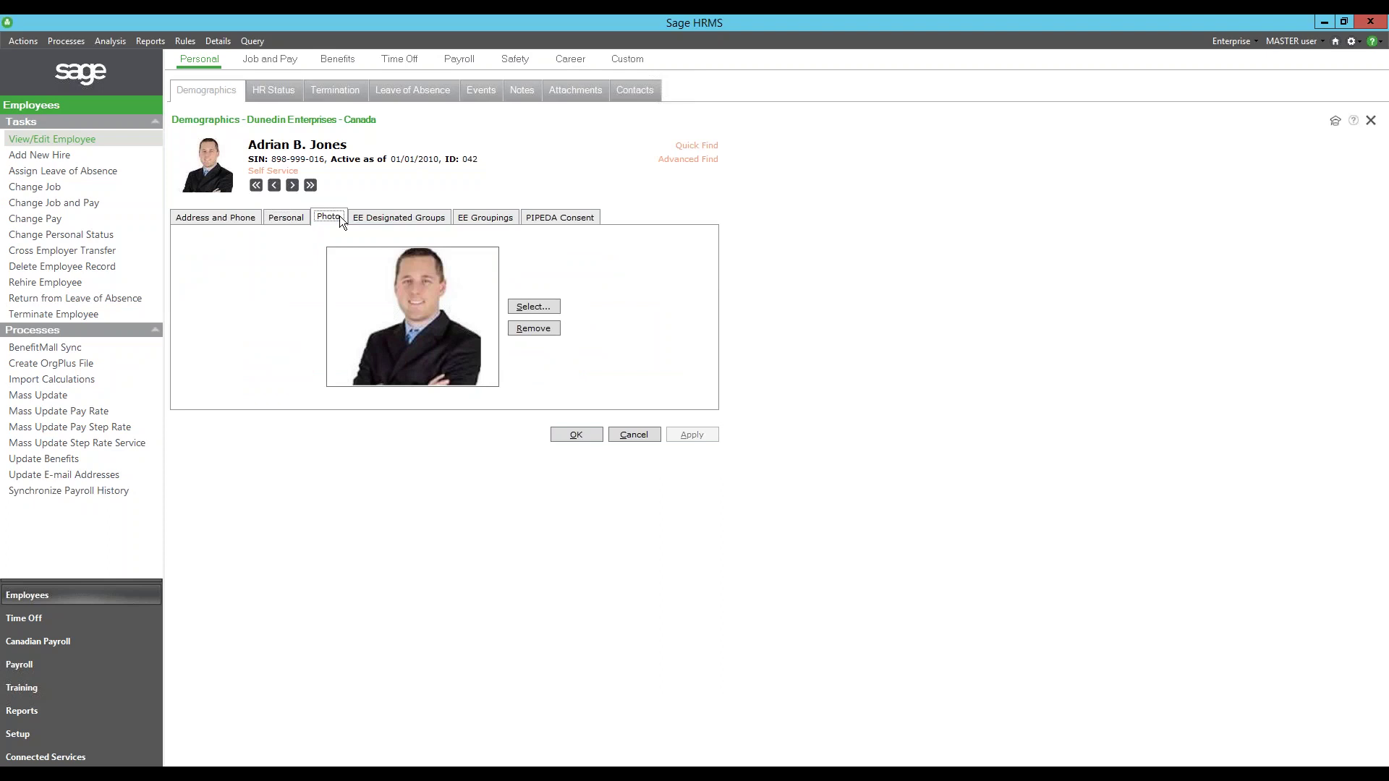
pyautogui.click(285, 99)
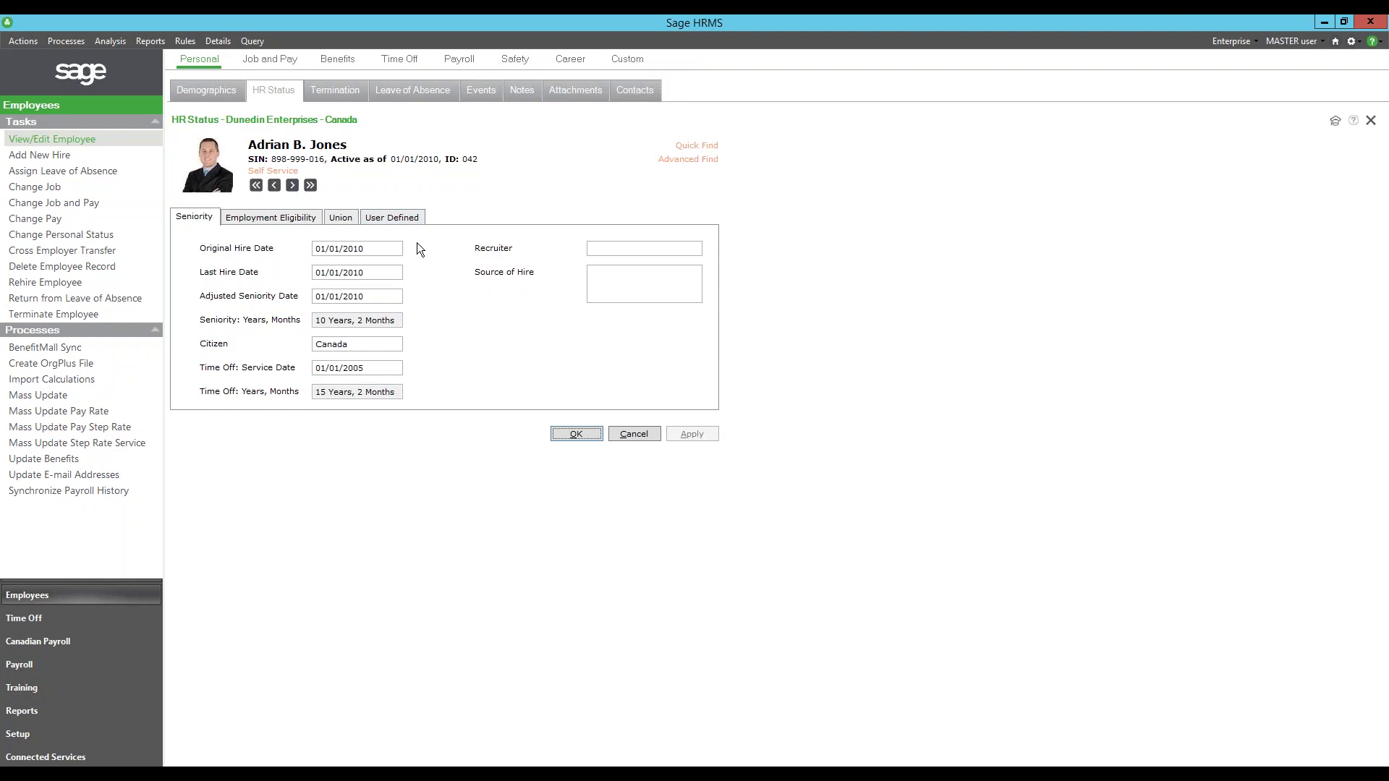
pyautogui.click(340, 218)
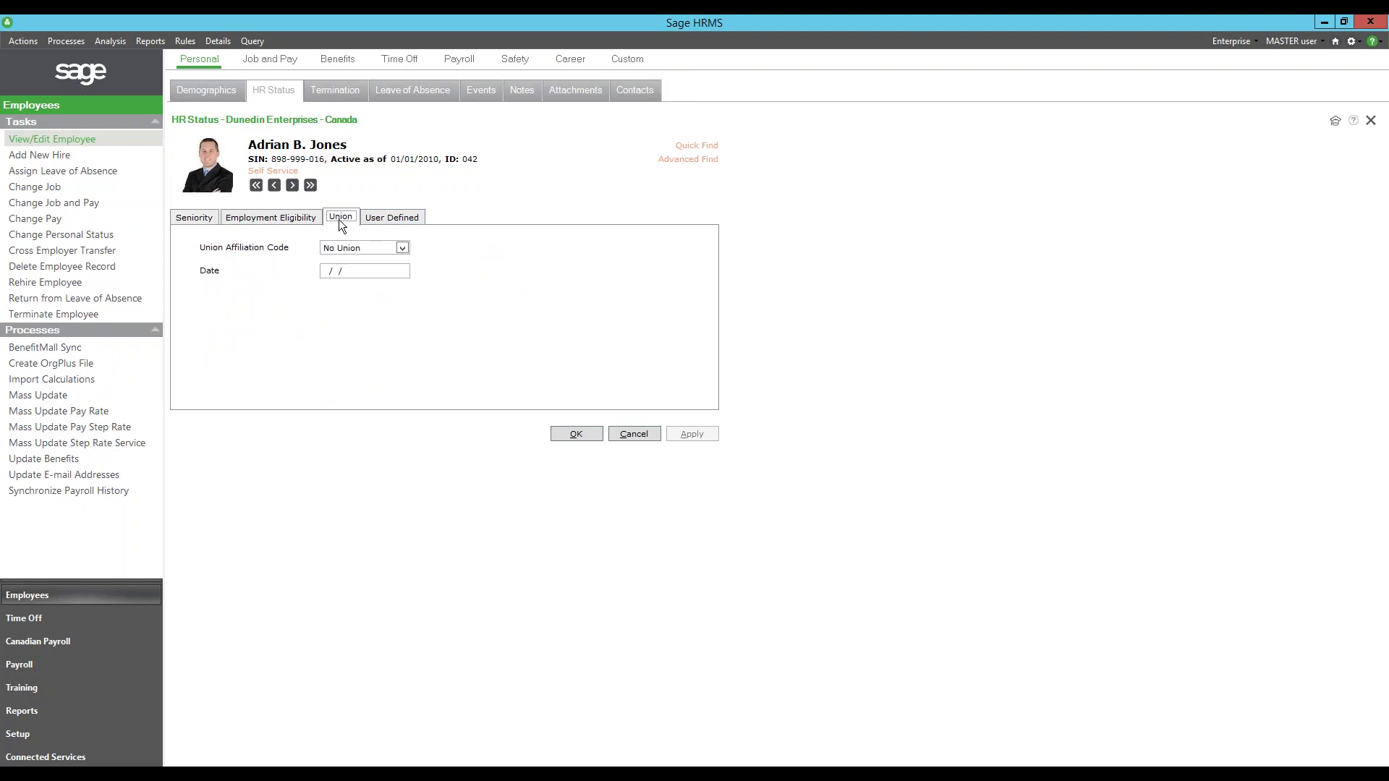
pyautogui.click(279, 219)
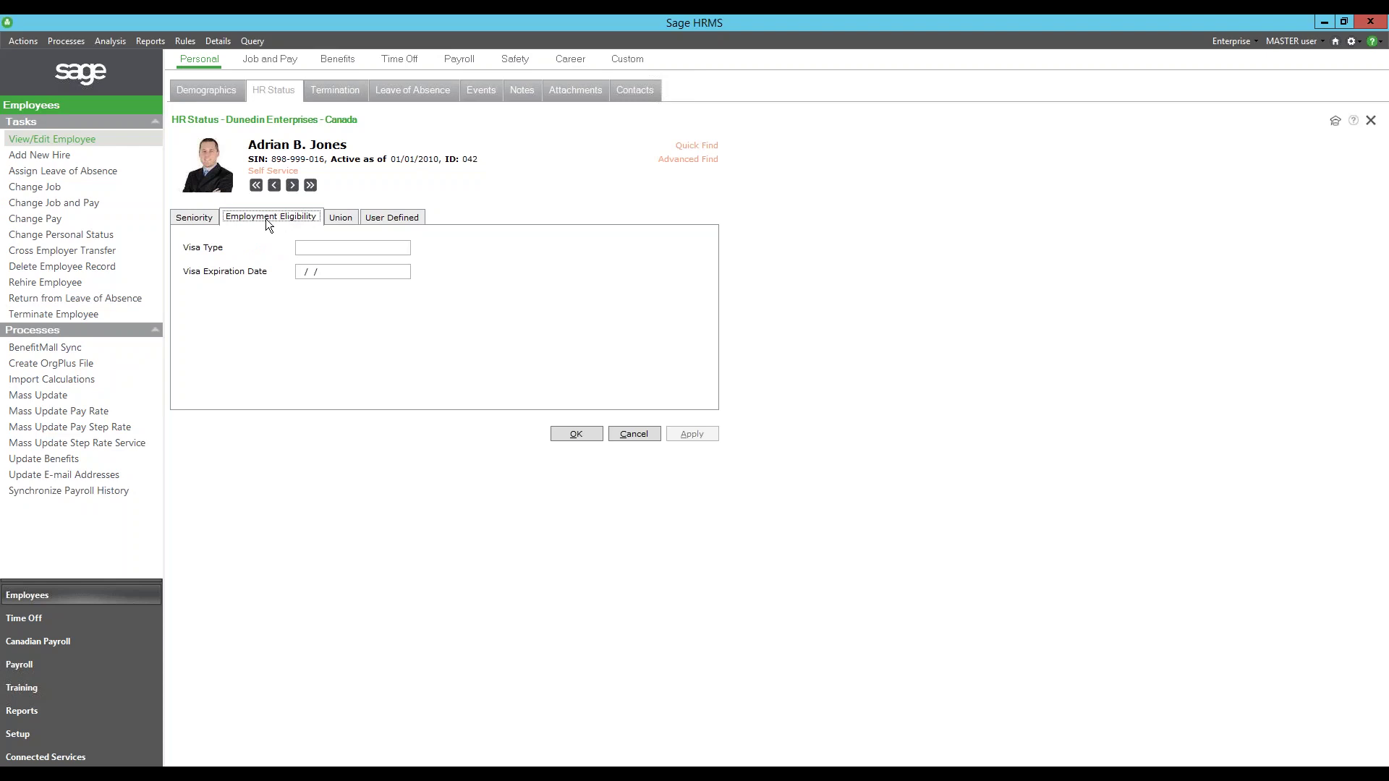
pyautogui.click(214, 218)
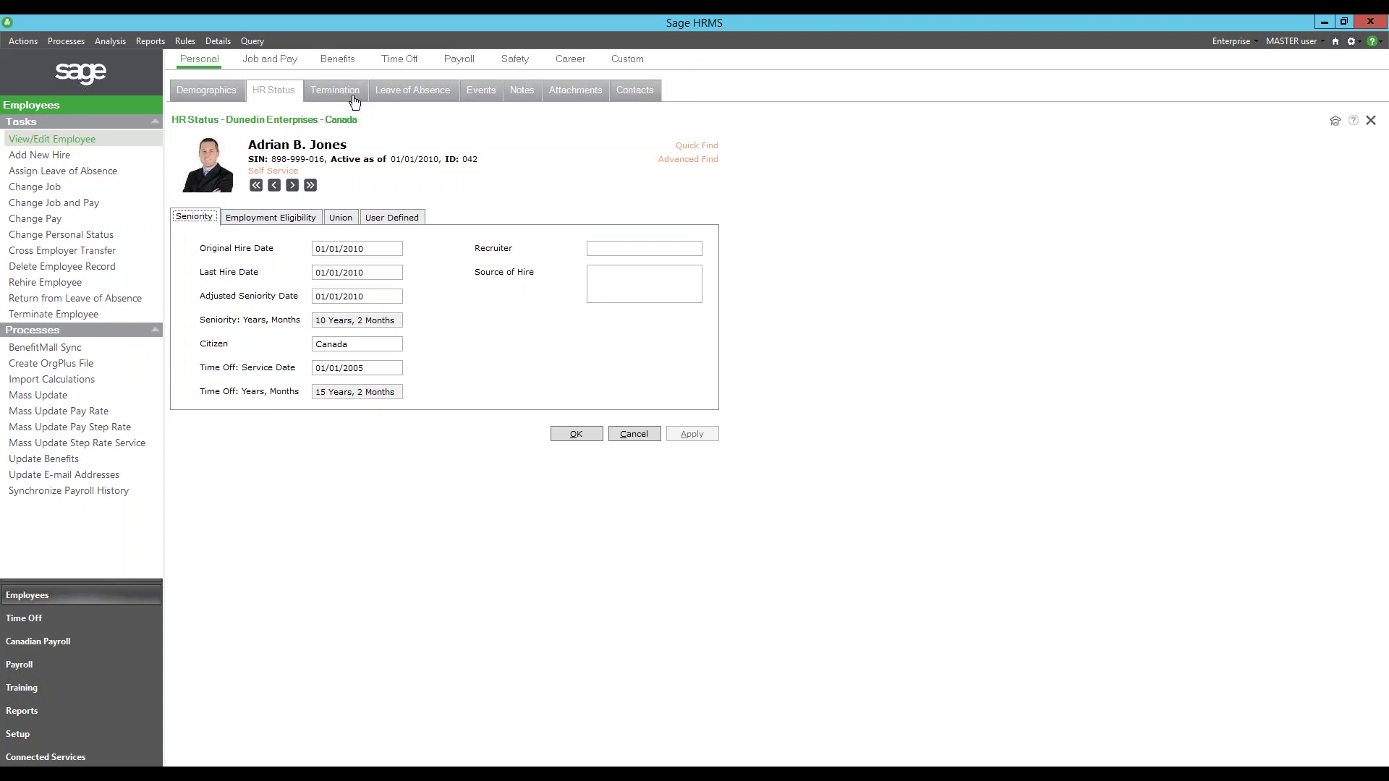
# - Open the employee's 01/20/2020 Certification event from the Events list
pyautogui.click(478, 96)
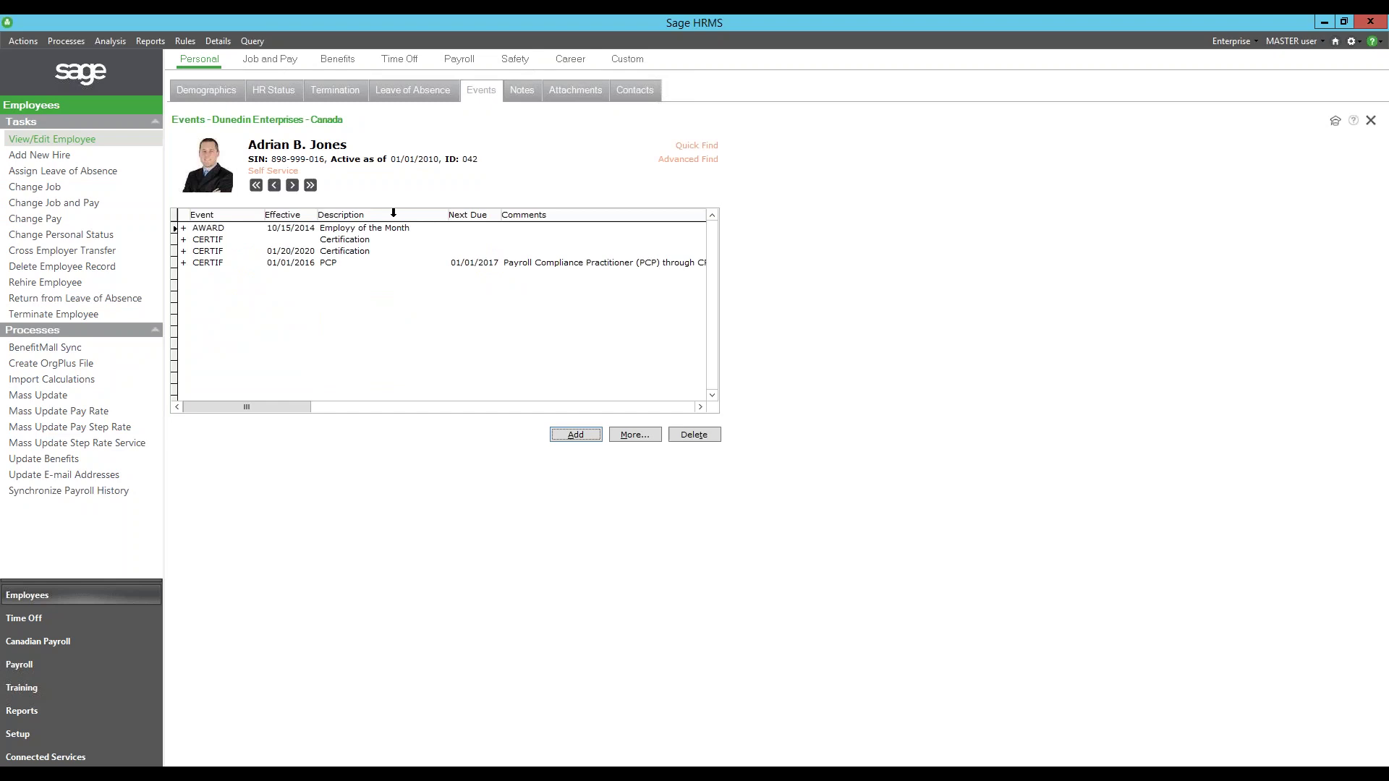
pyautogui.doubleClick(183, 254)
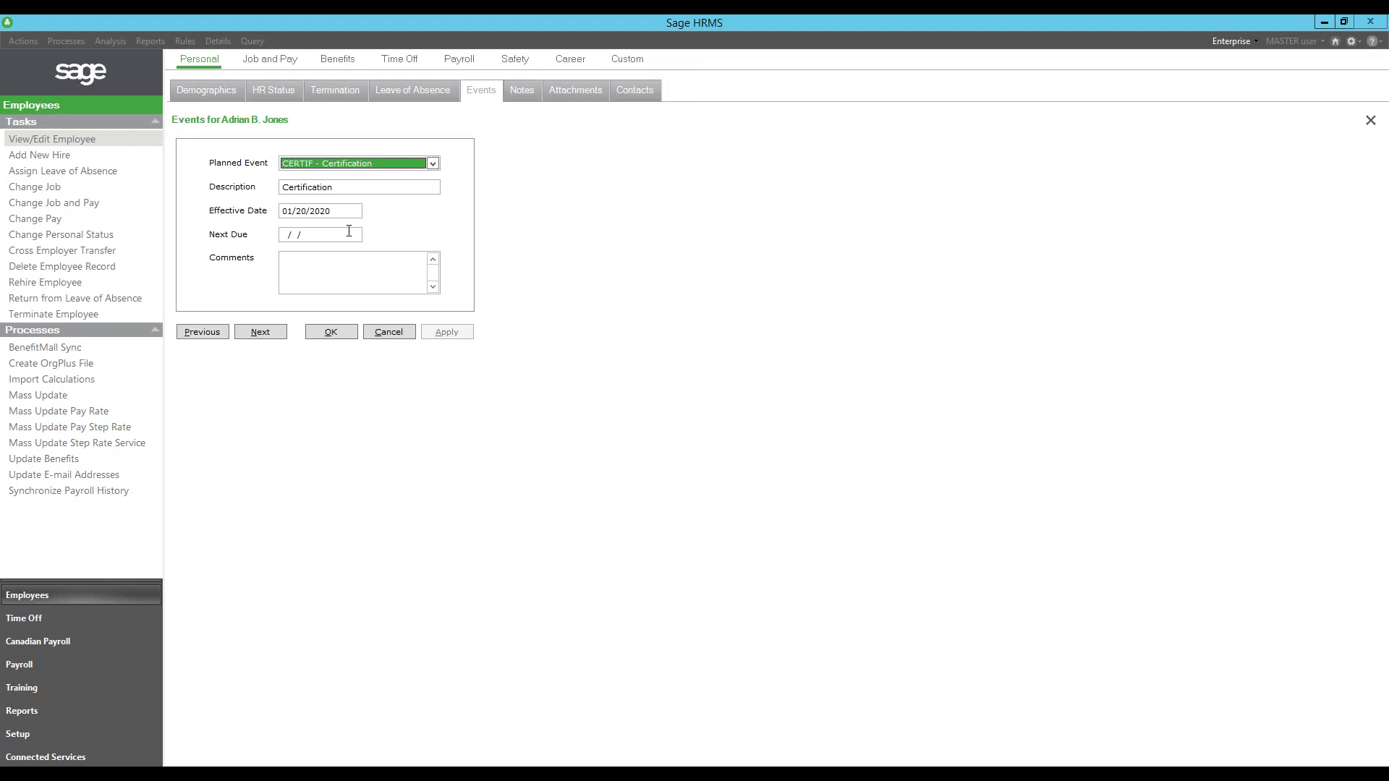
# - Give the Certification event a Next Due date of 02/20/2021, apply it and close the form
pyautogui.click(349, 231)
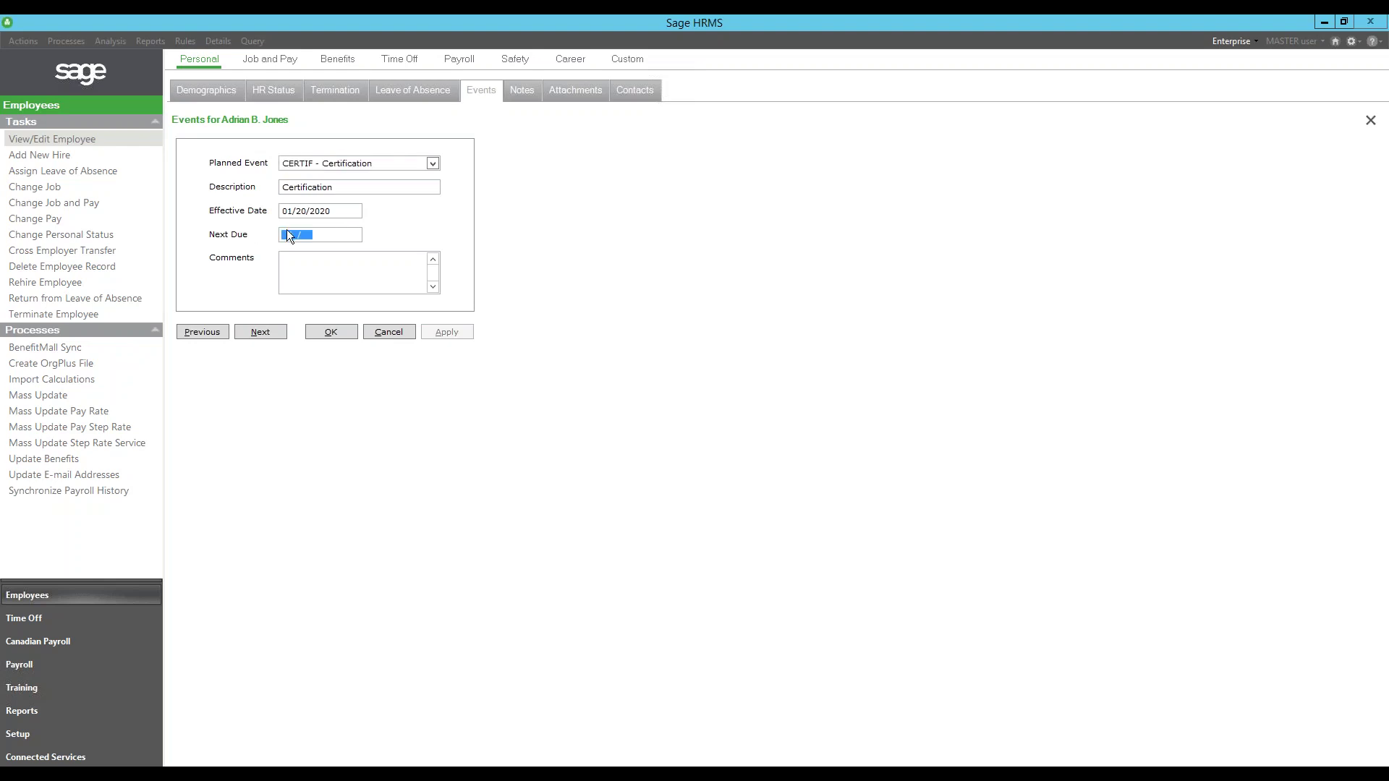
pyautogui.write('02/')
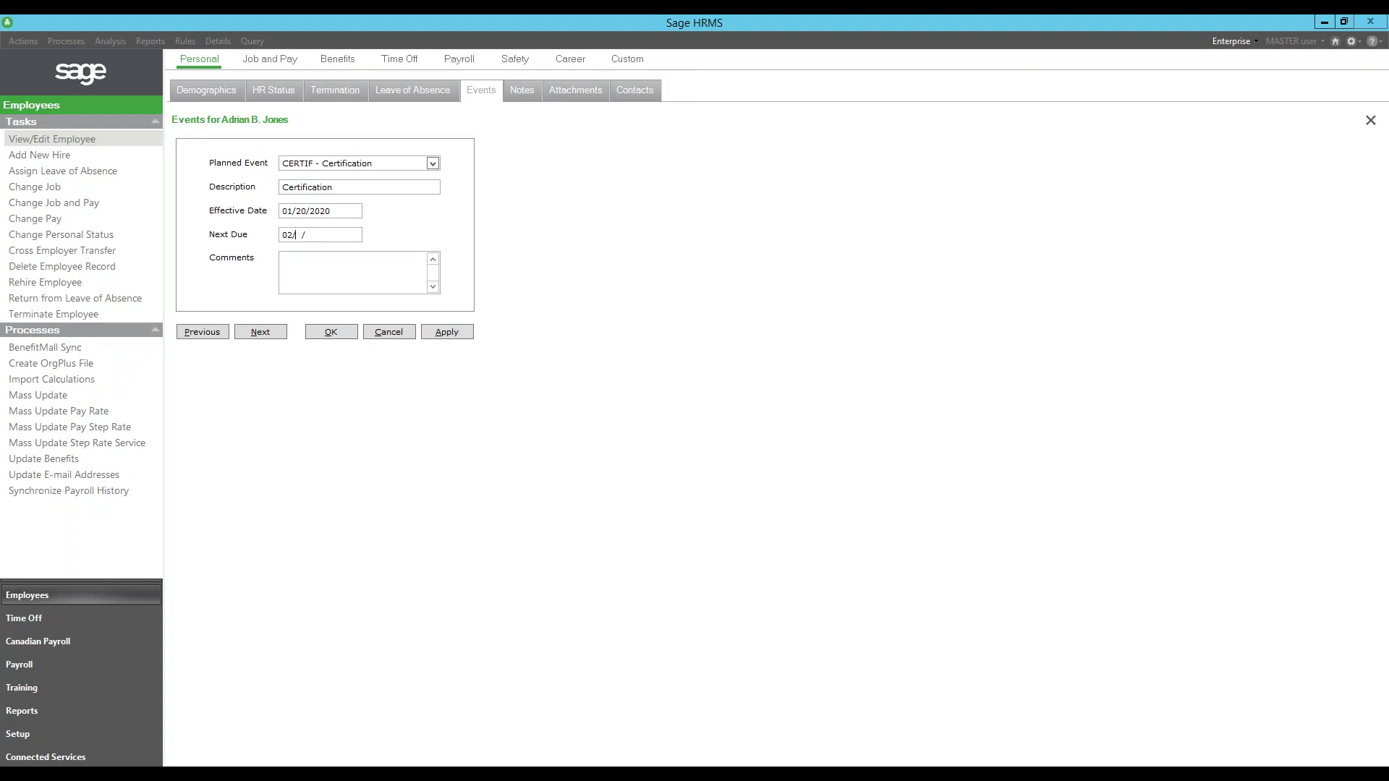
pyautogui.write('20/2021')
pyautogui.click(347, 234)
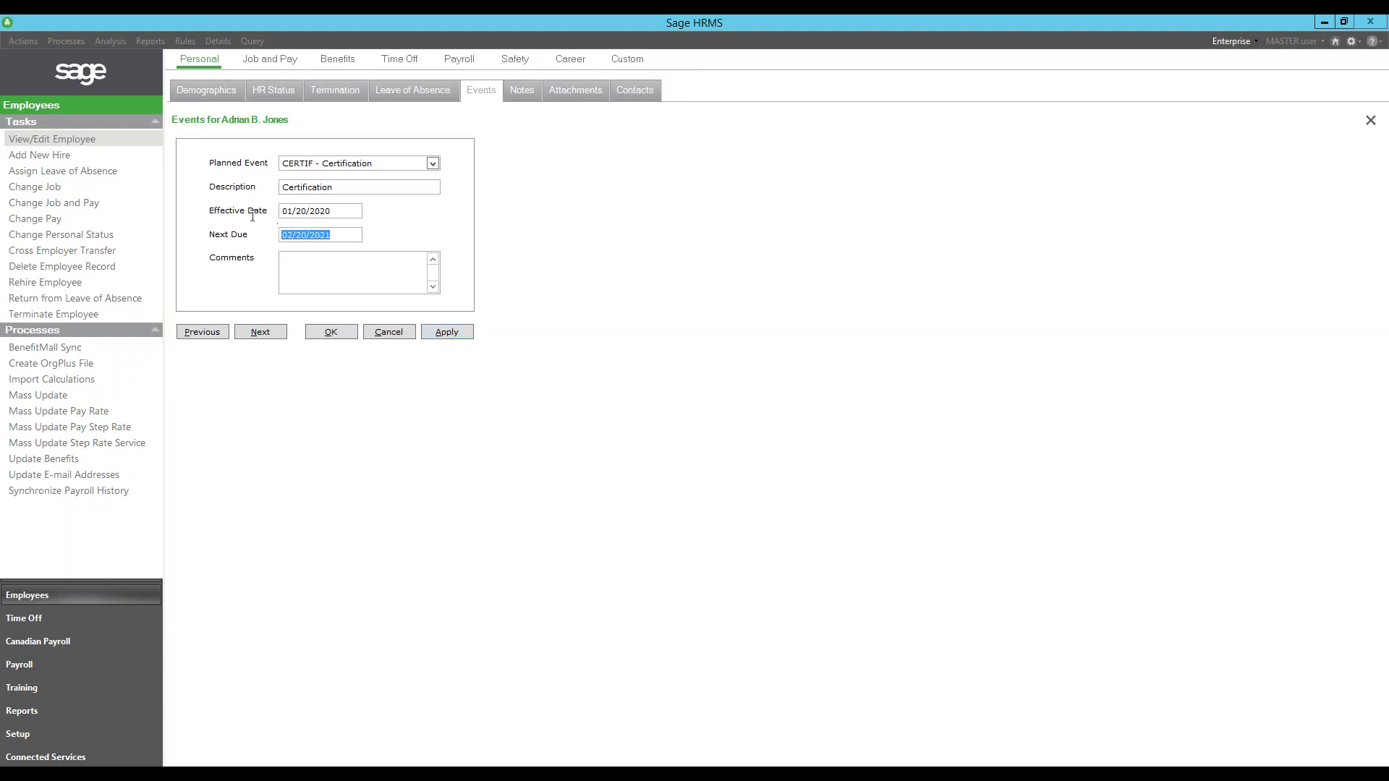
pyautogui.click(465, 332)
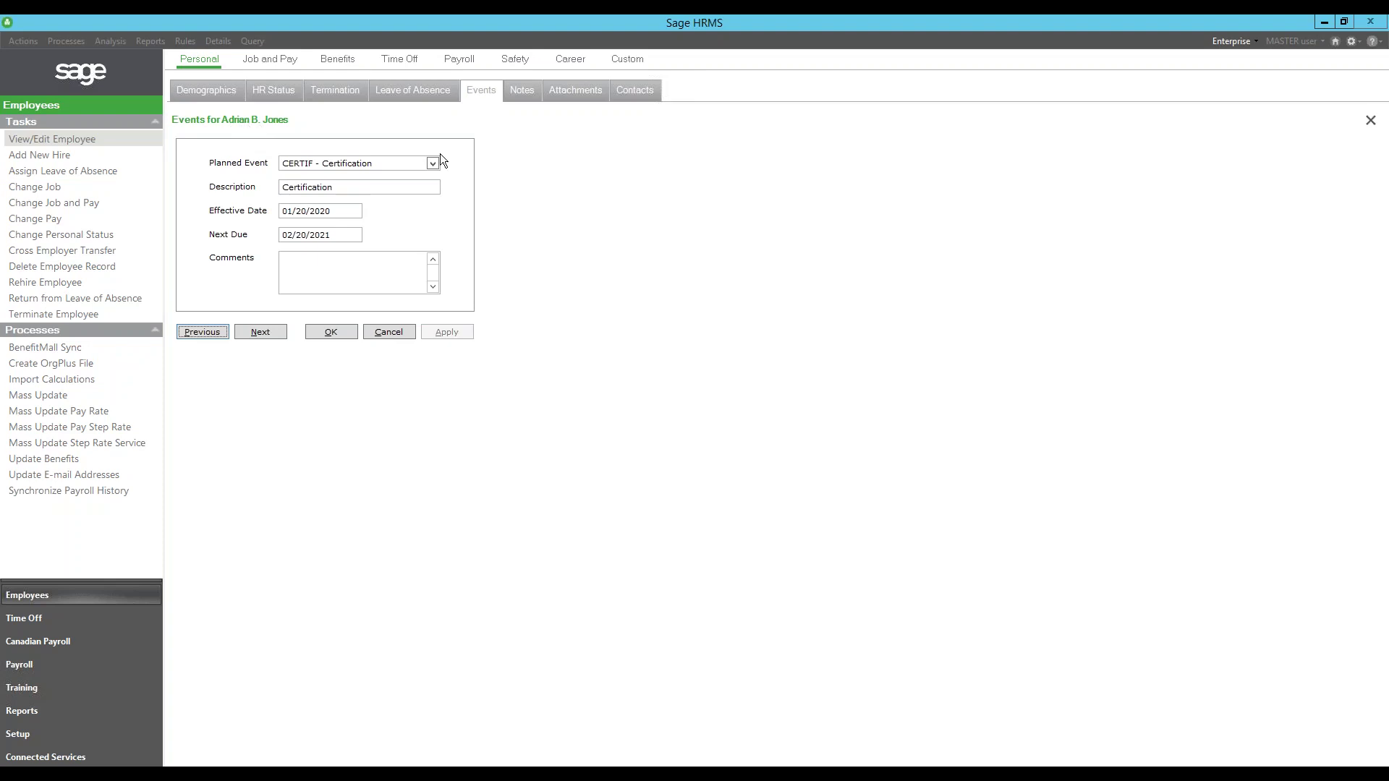
pyautogui.click(332, 333)
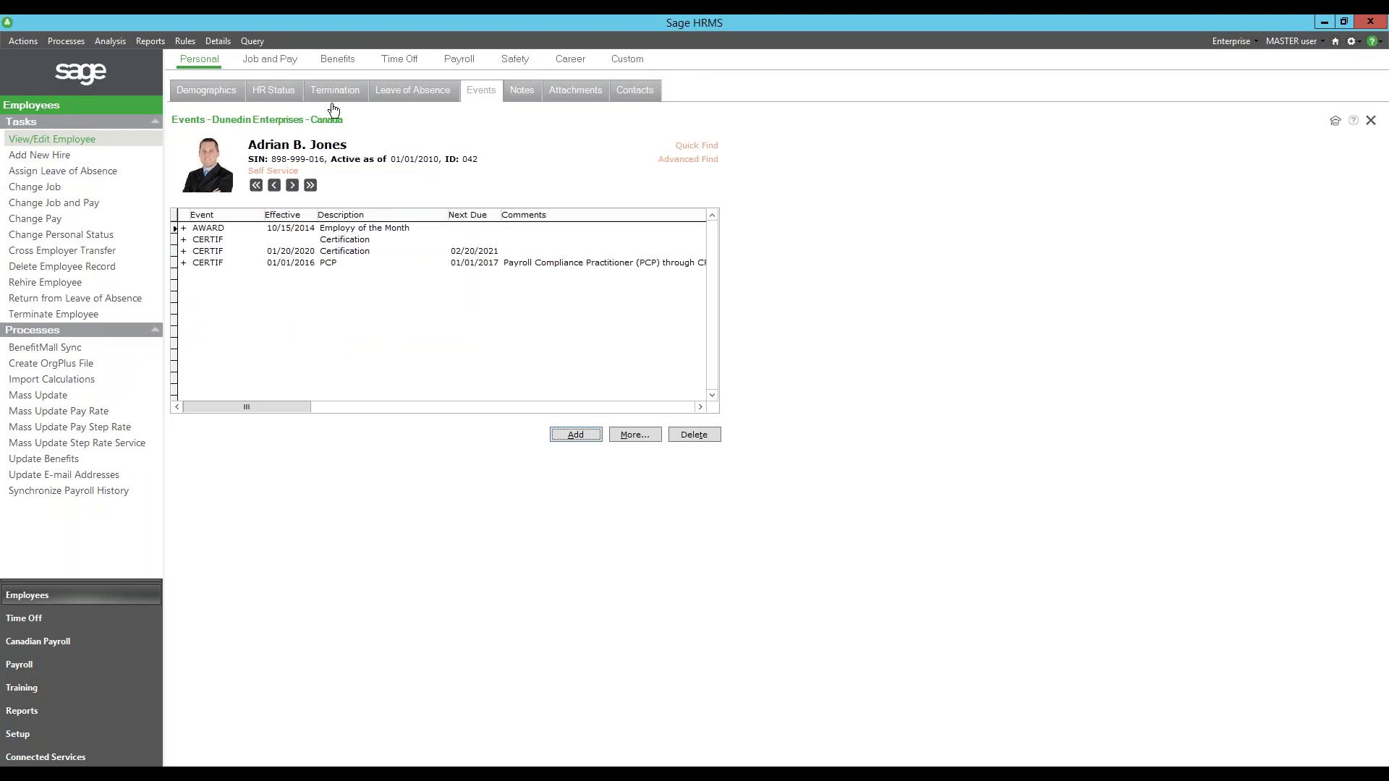
# - Review the current job's Regular Full Time type and organization, then the Current Pay page
pyautogui.click(268, 65)
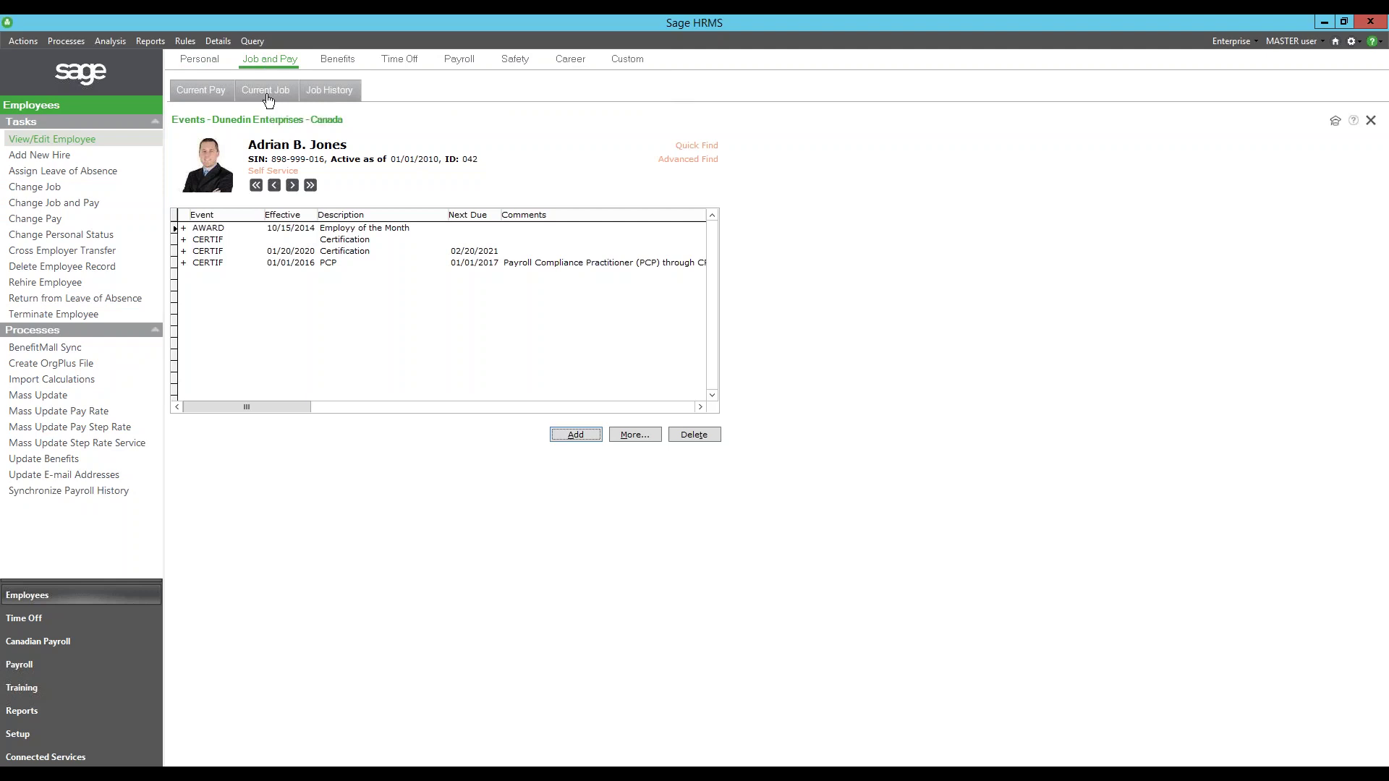
pyautogui.click(267, 95)
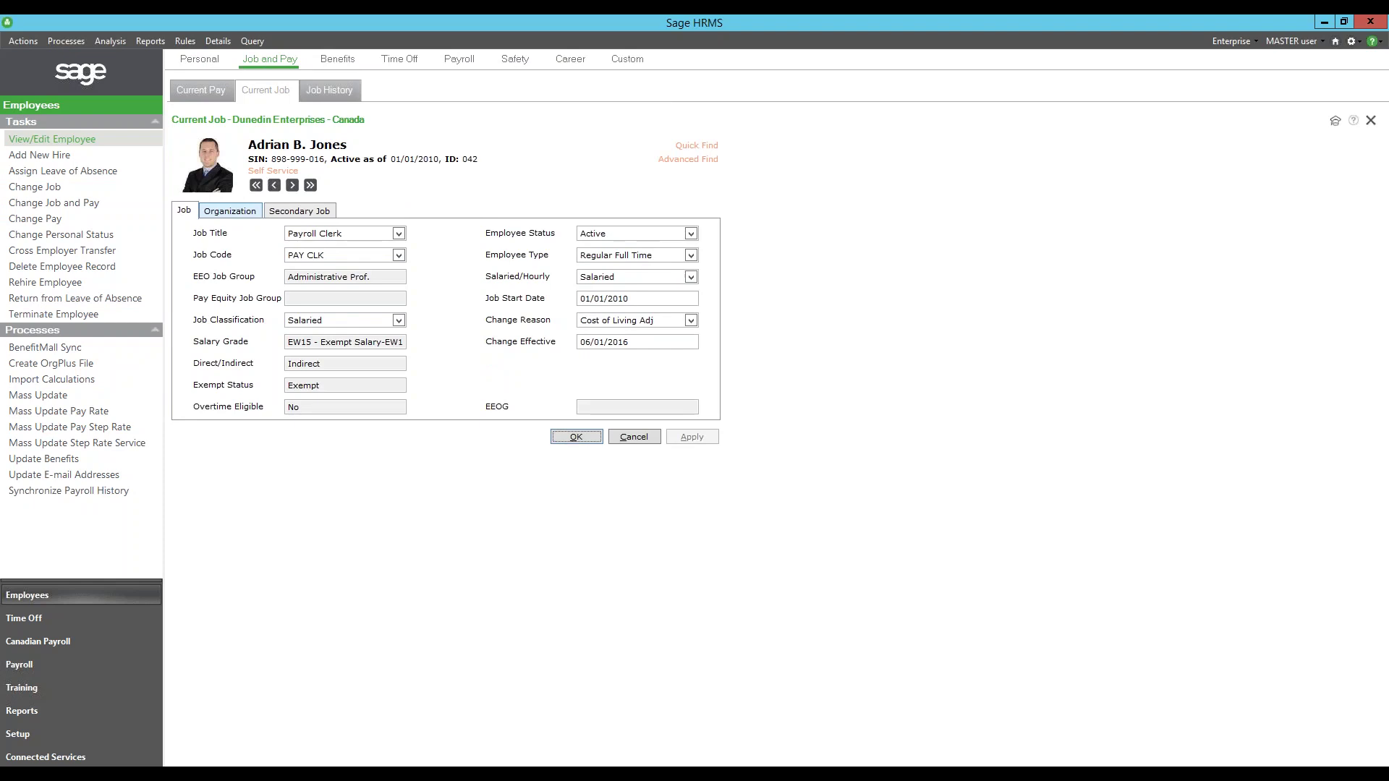
pyautogui.click(690, 254)
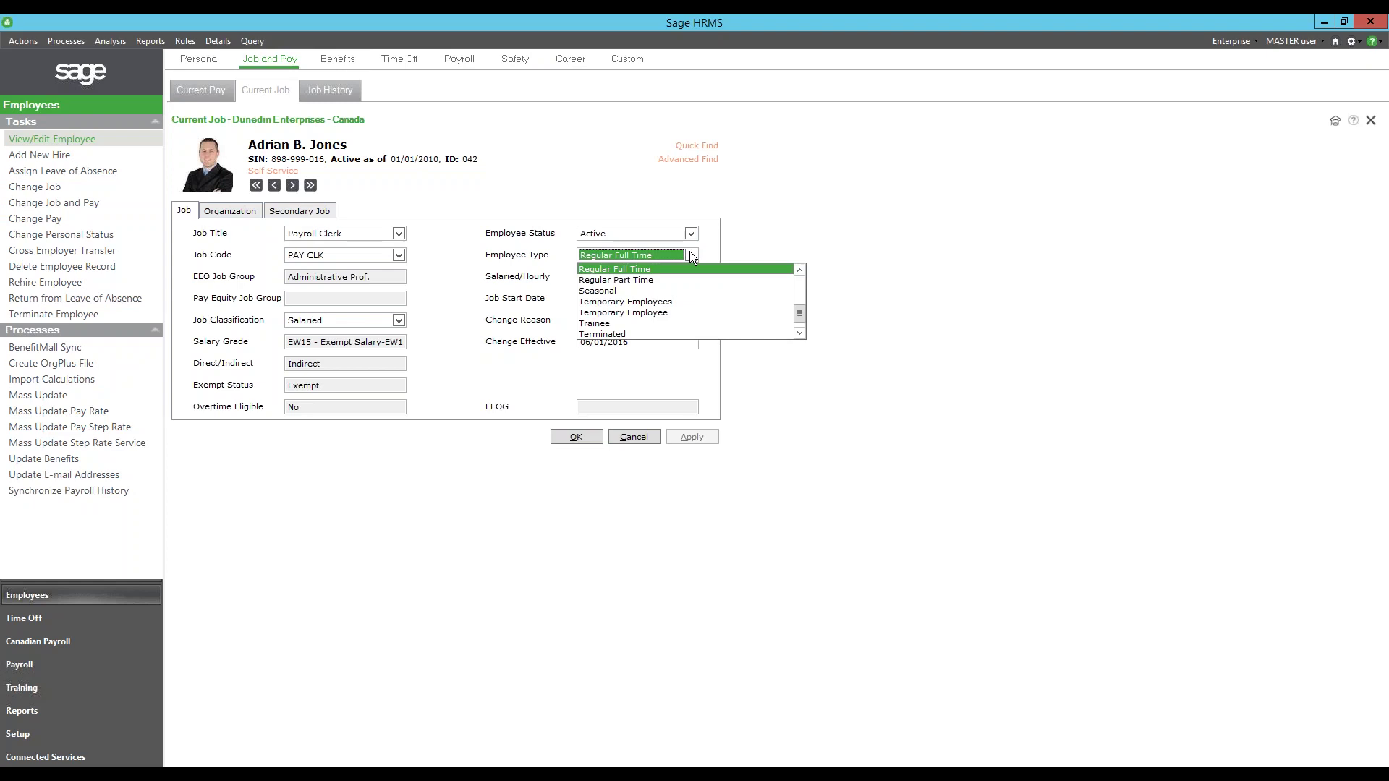
pyautogui.click(691, 256)
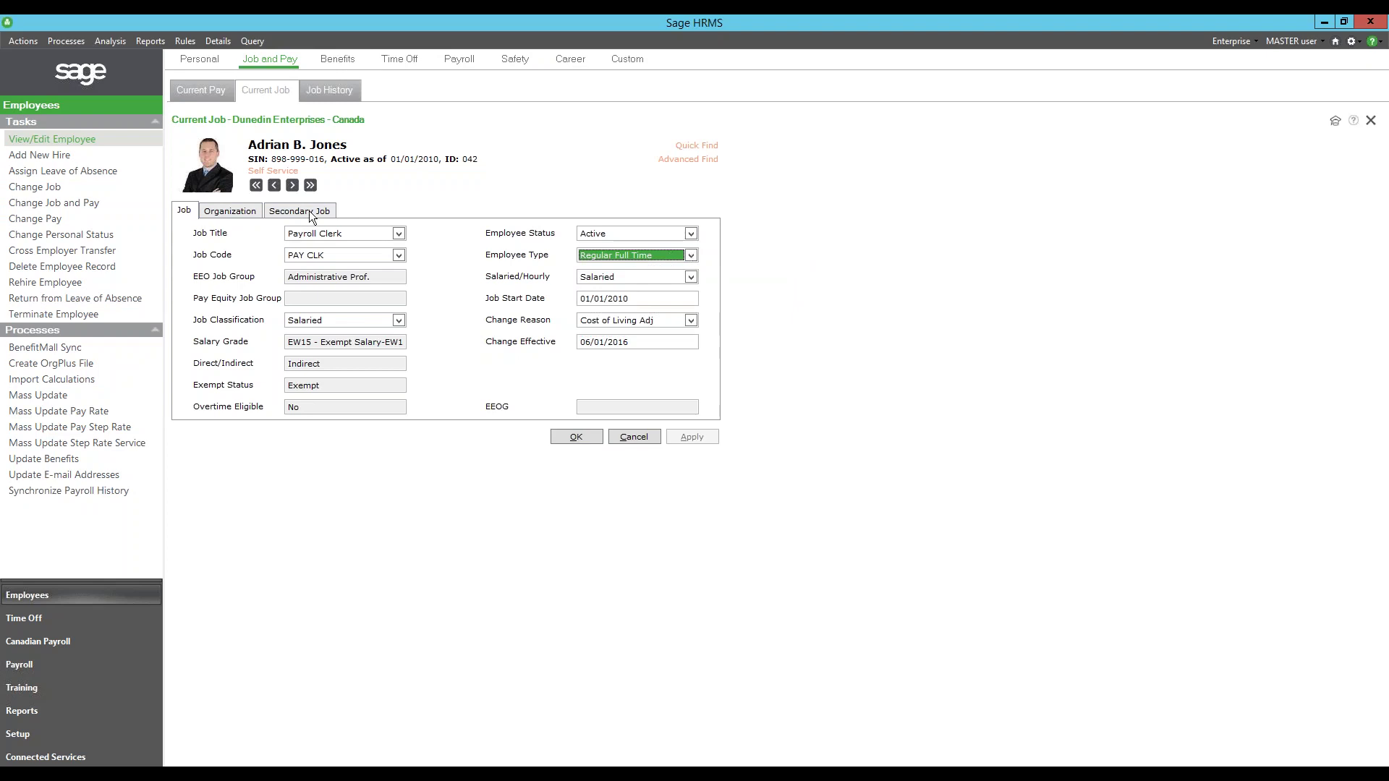
pyautogui.click(242, 210)
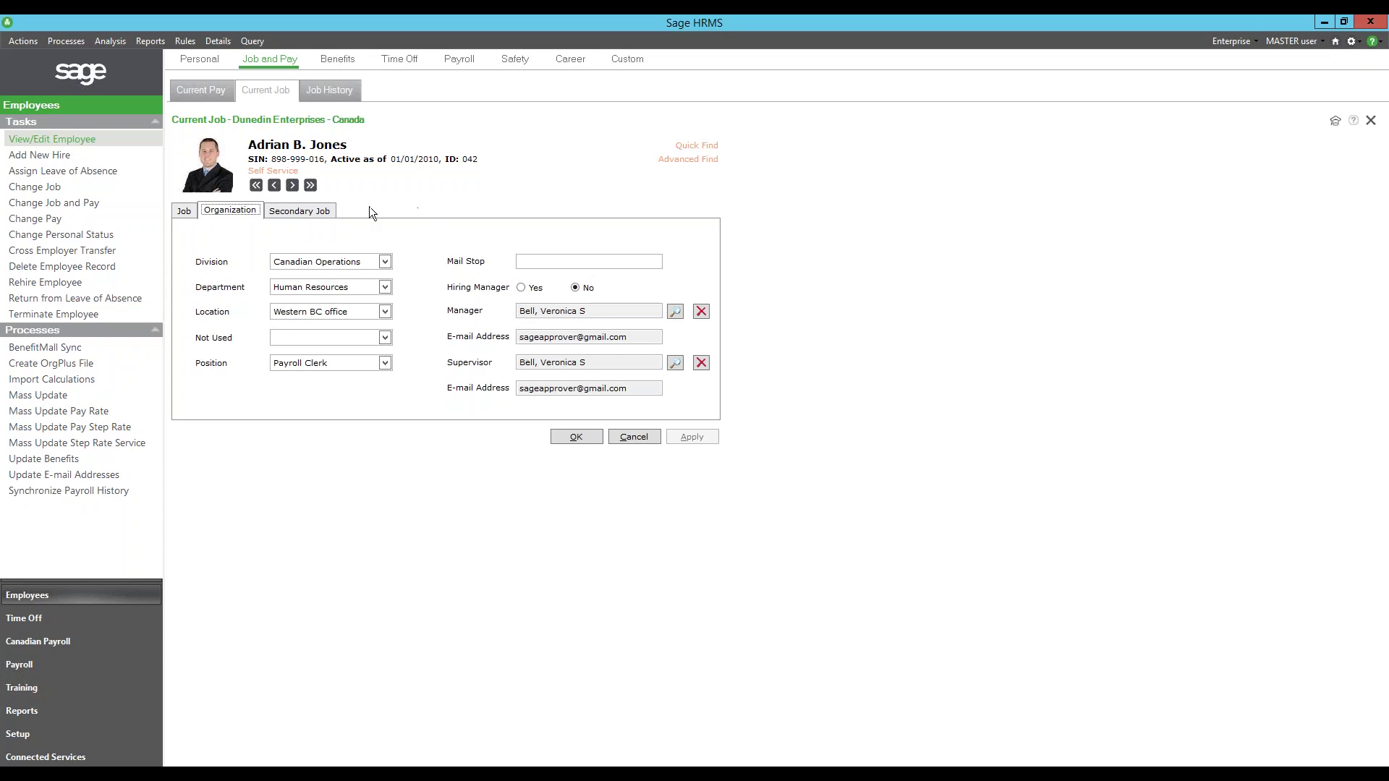
pyautogui.click(212, 94)
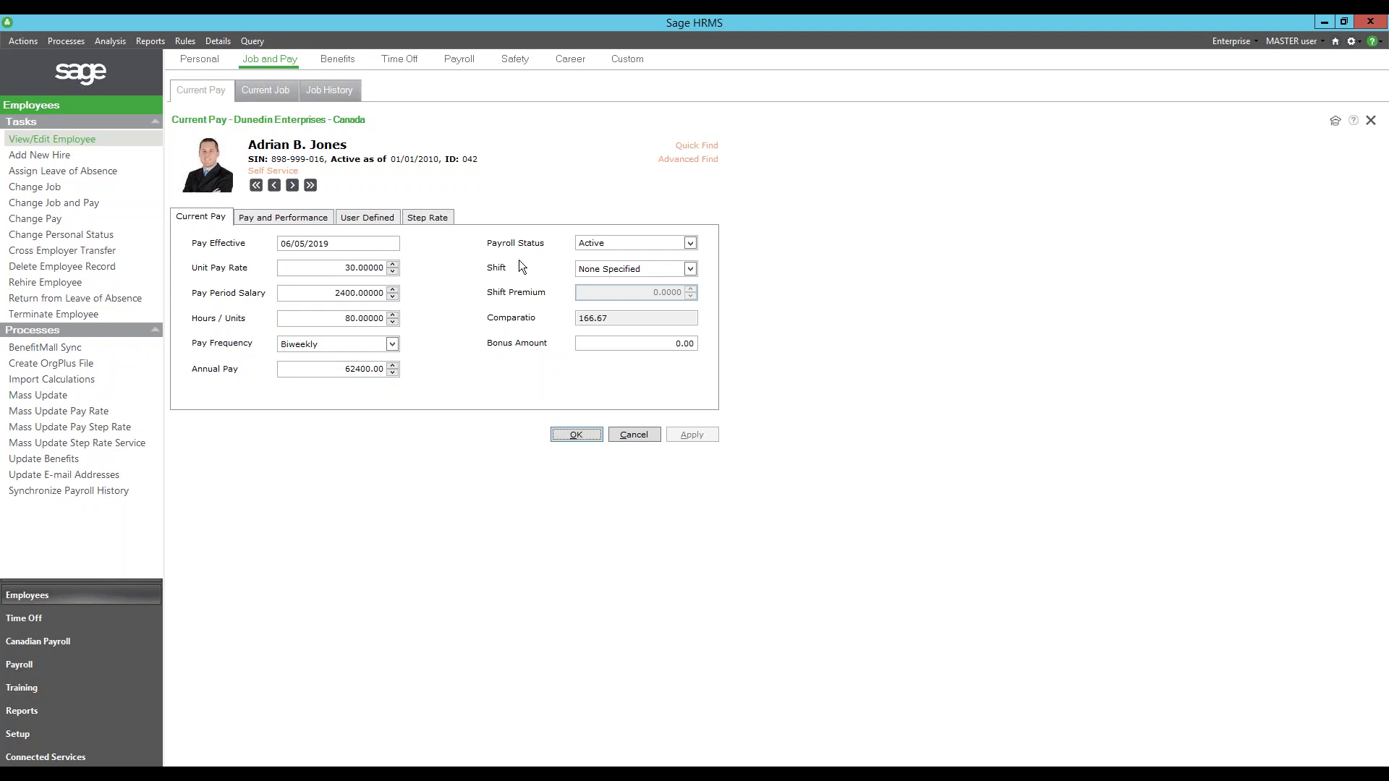
# - Leave pay frequency at Biweekly, then view Pay and Performance and the Job History list
pyautogui.click(341, 348)
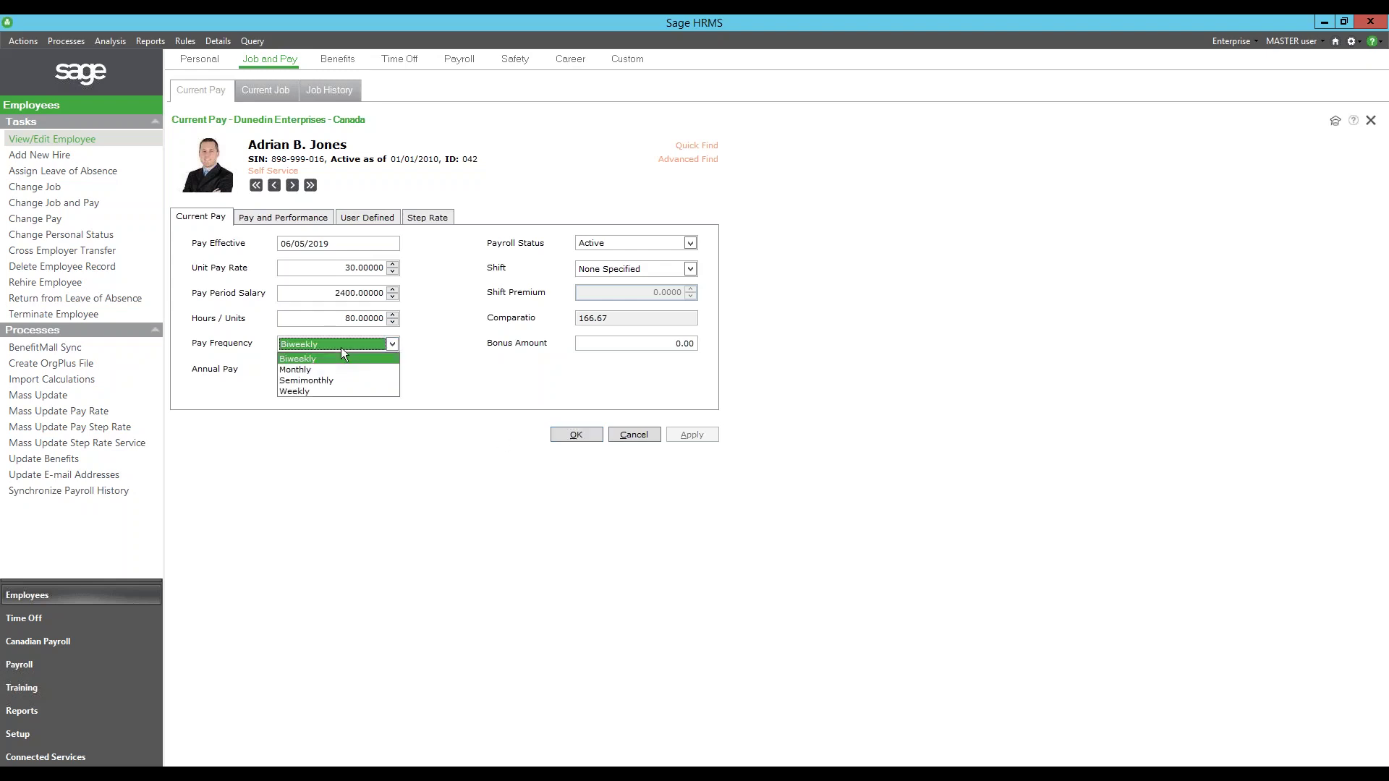
pyautogui.click(341, 347)
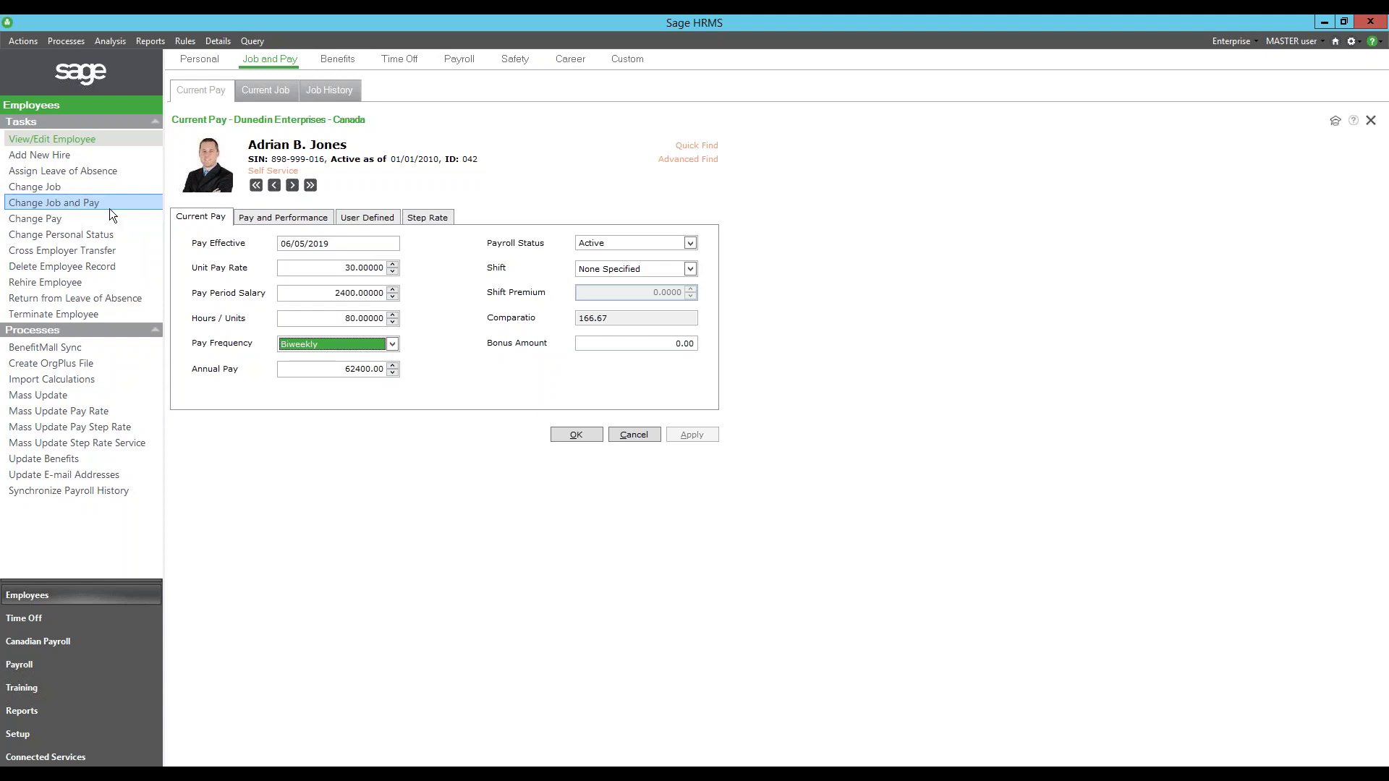
pyautogui.click(266, 217)
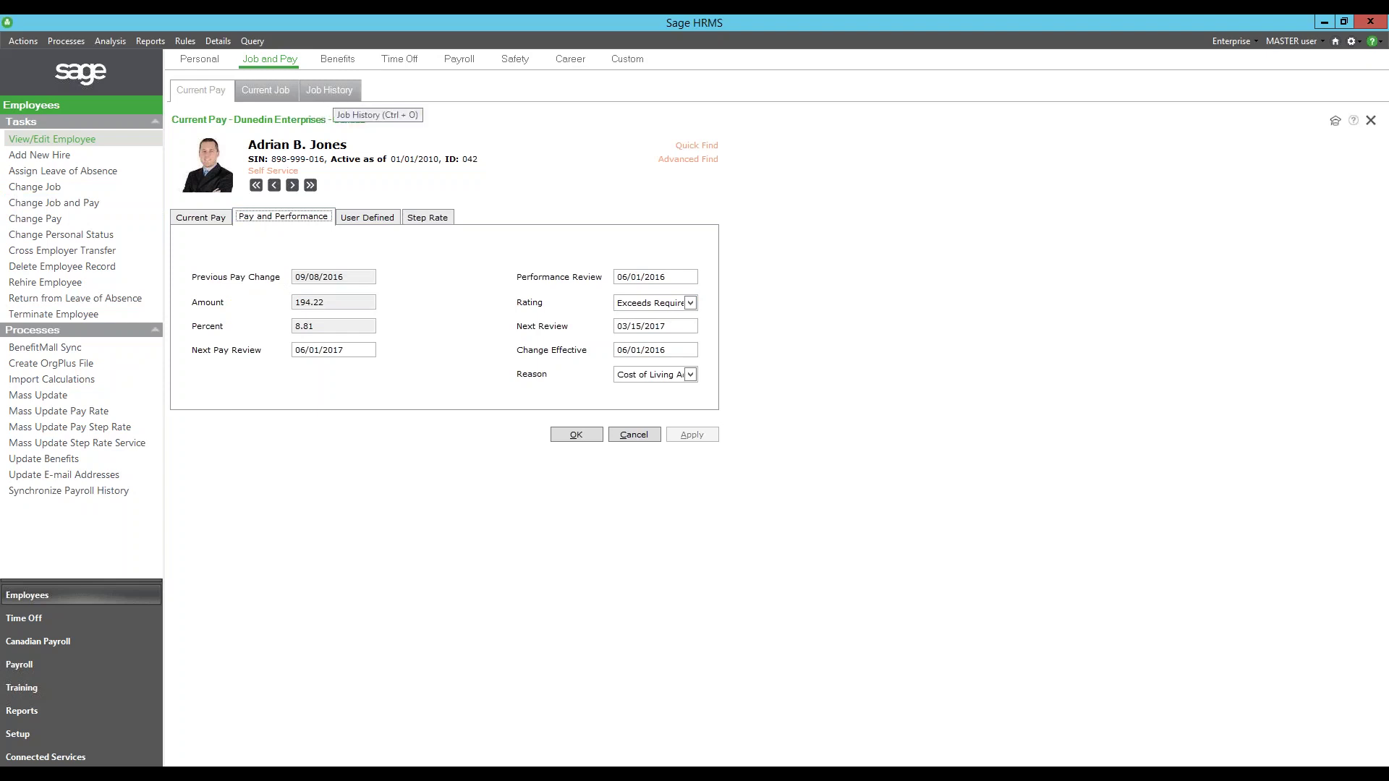
pyautogui.click(329, 90)
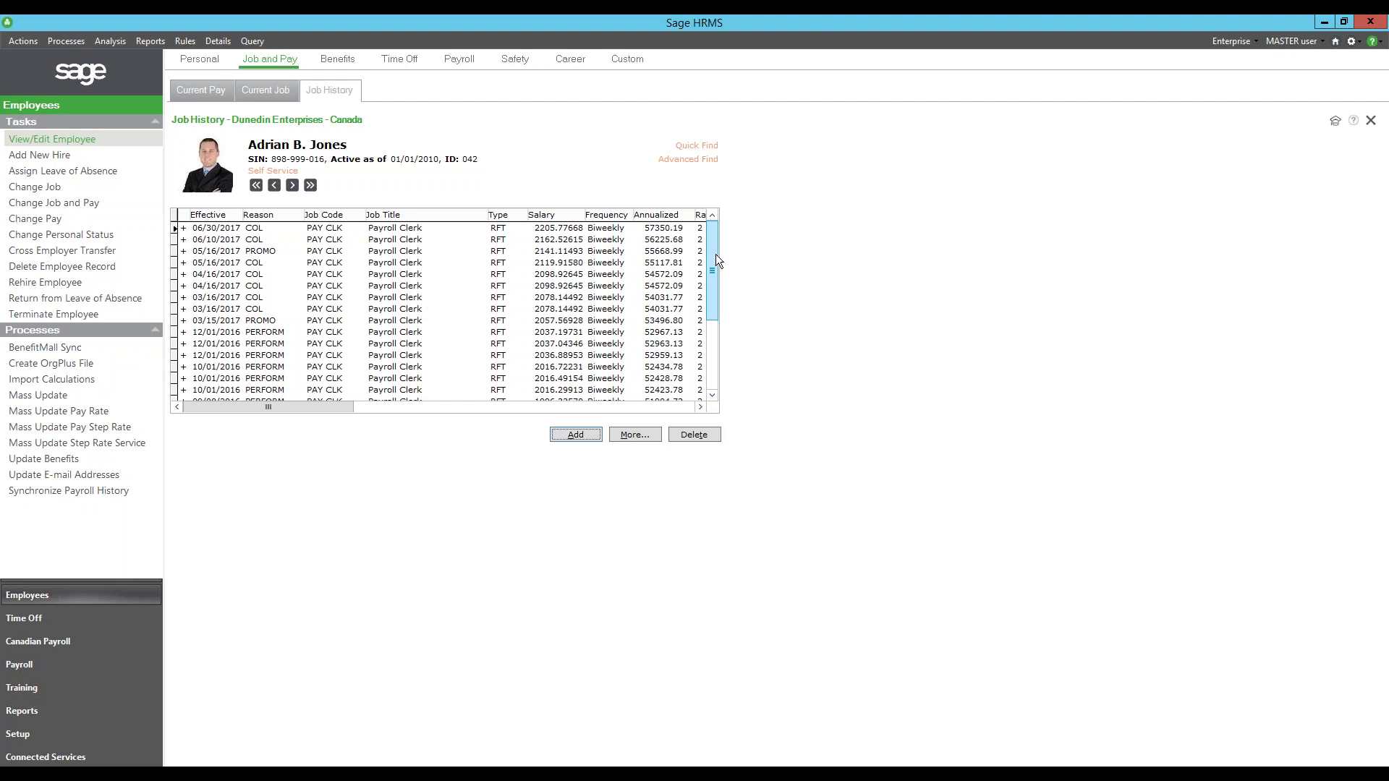
pyautogui.moveTo(714, 254); pyautogui.dragTo(715, 328)
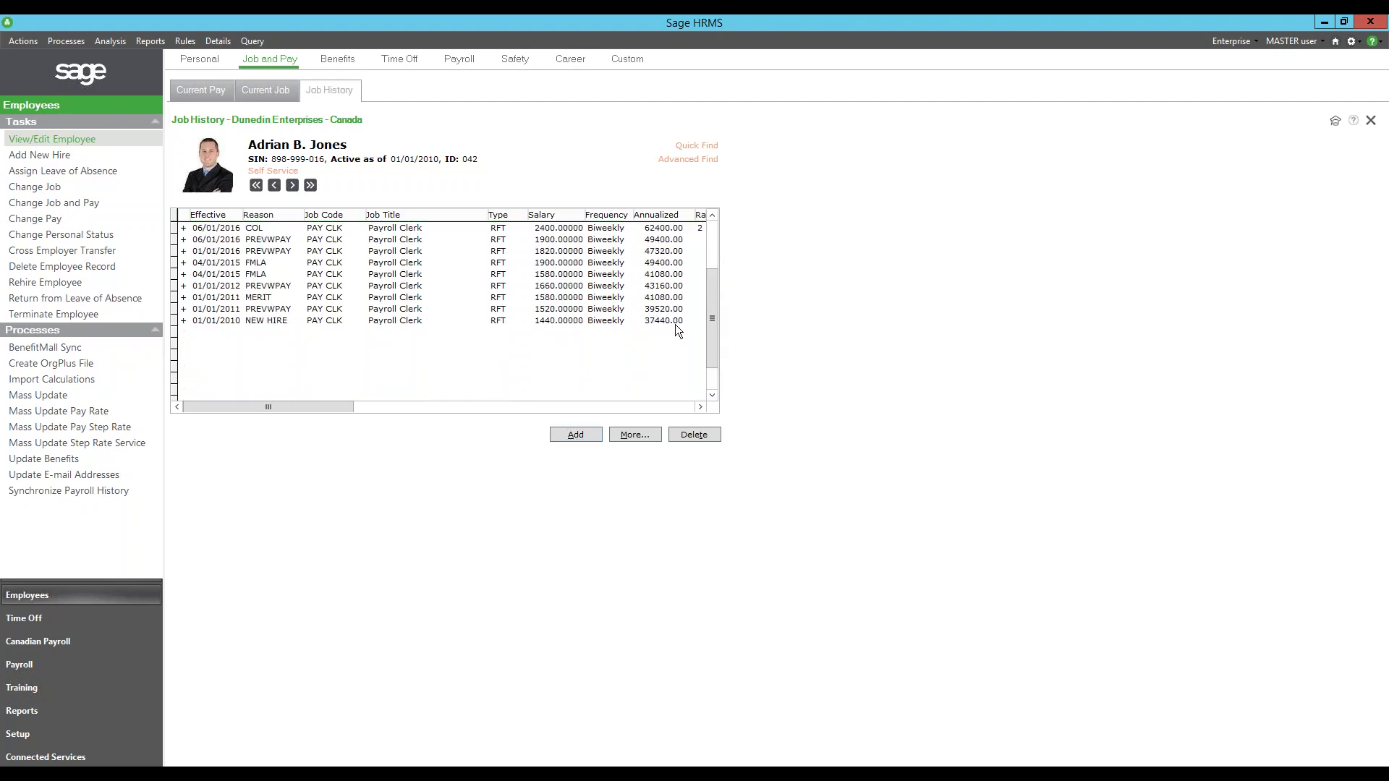
pyautogui.click(341, 319)
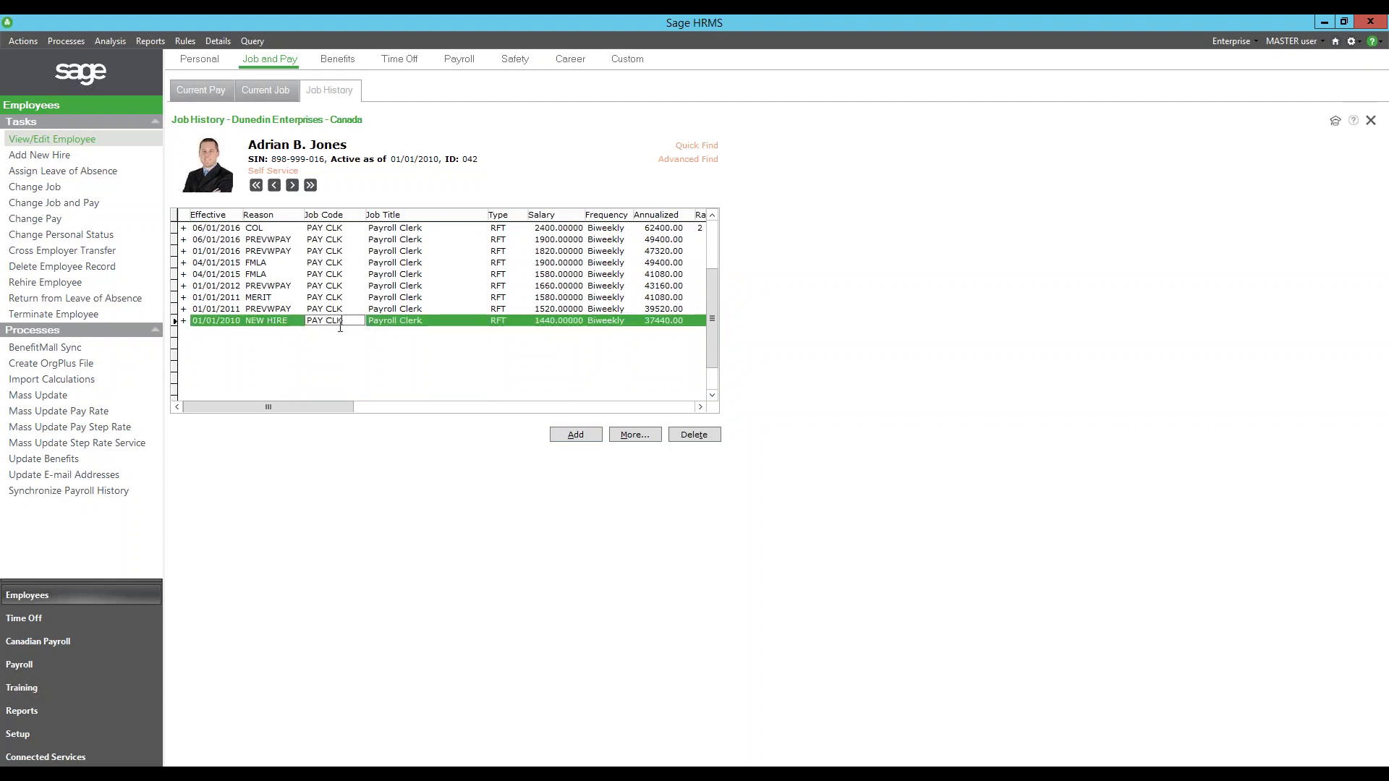
pyautogui.click(634, 434)
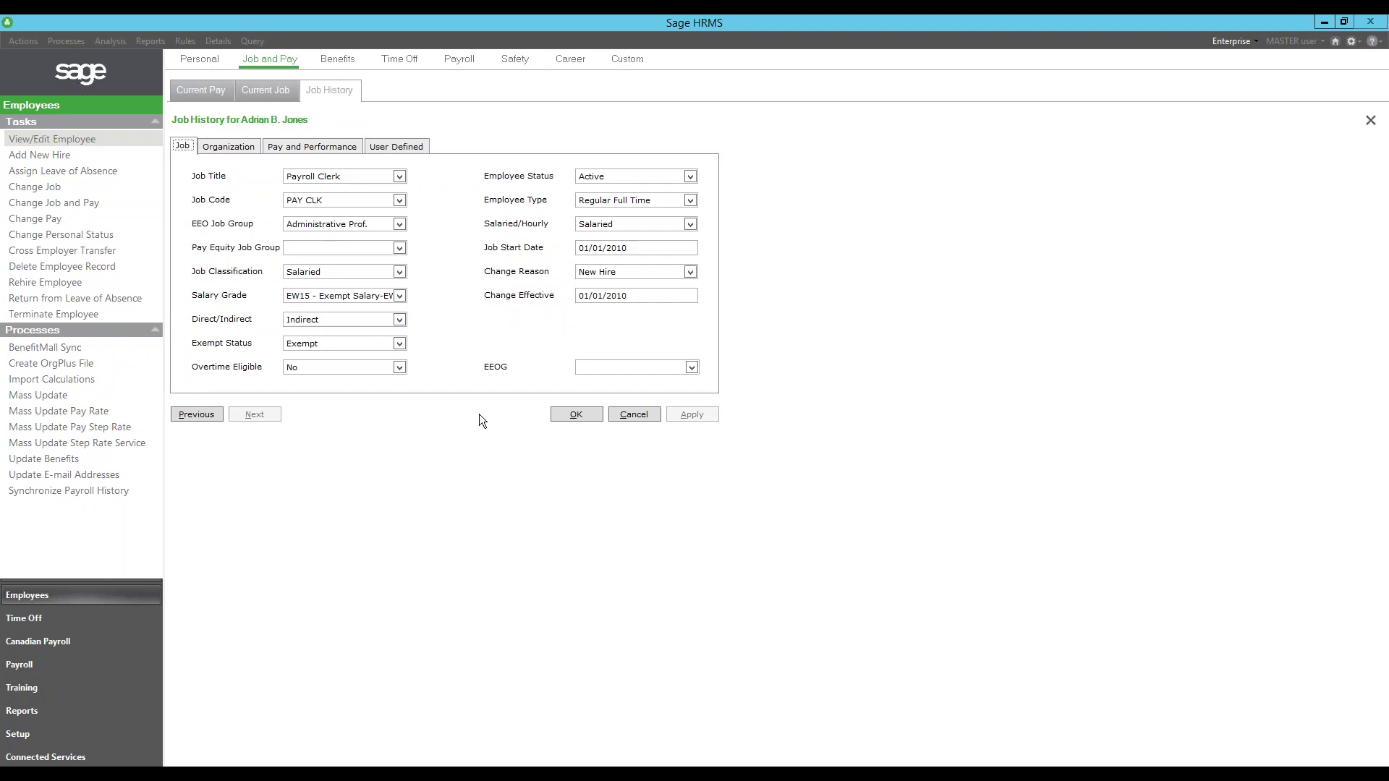
pyautogui.click(248, 150)
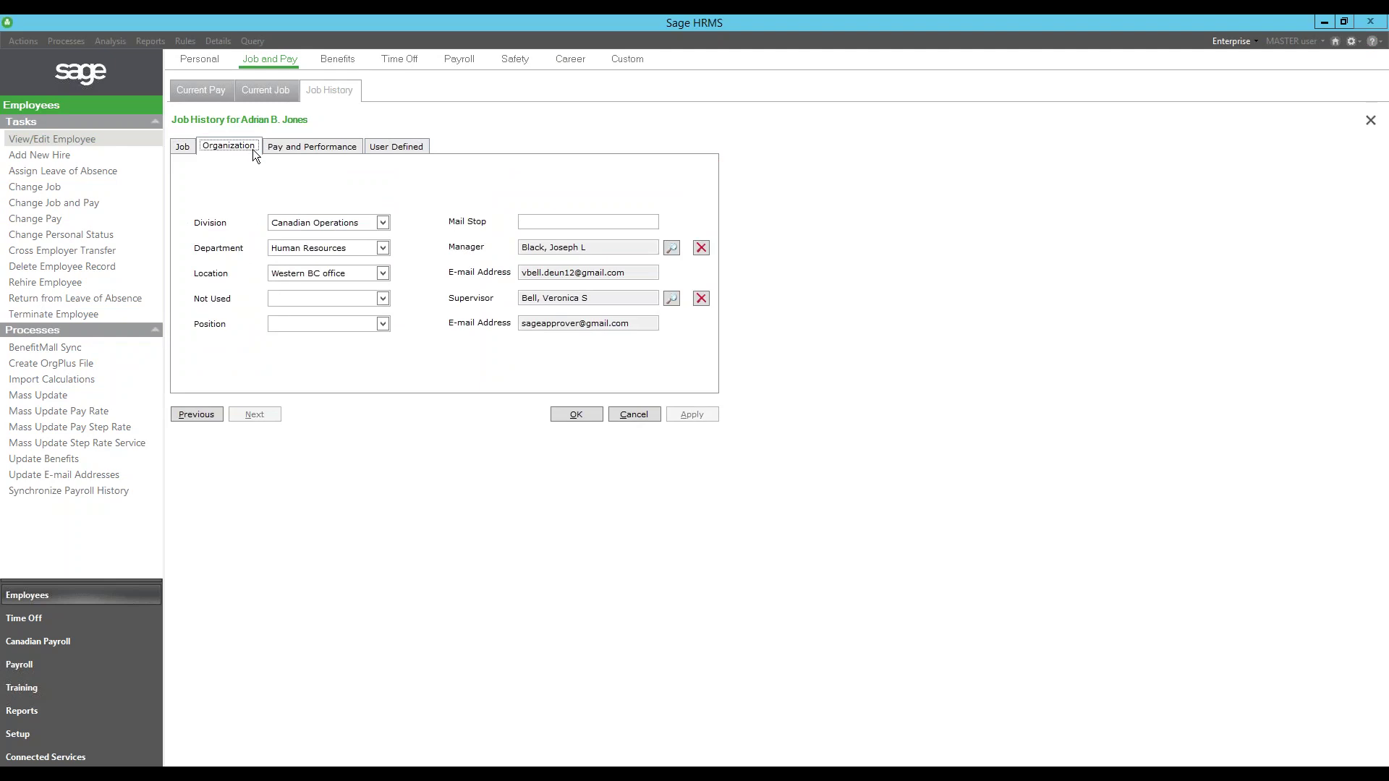
pyautogui.click(304, 148)
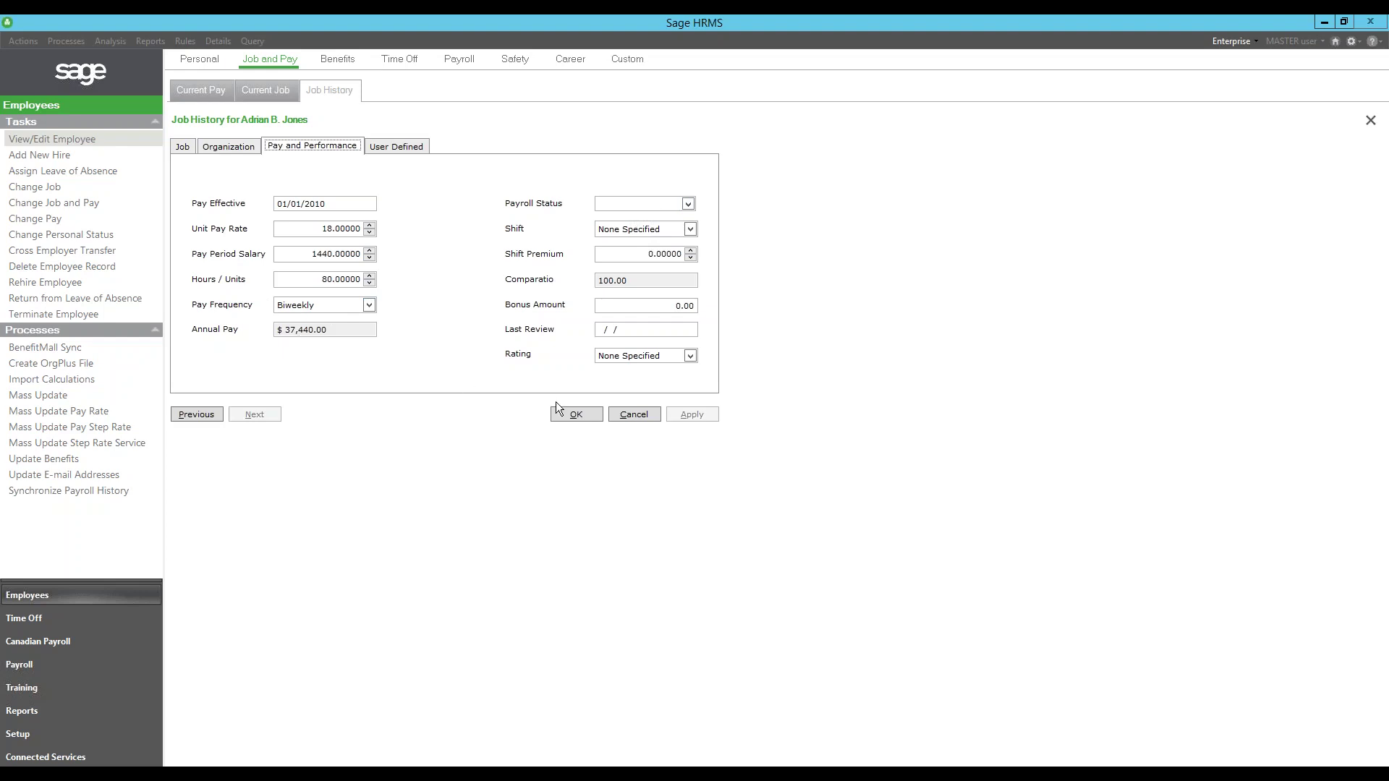
pyautogui.click(632, 415)
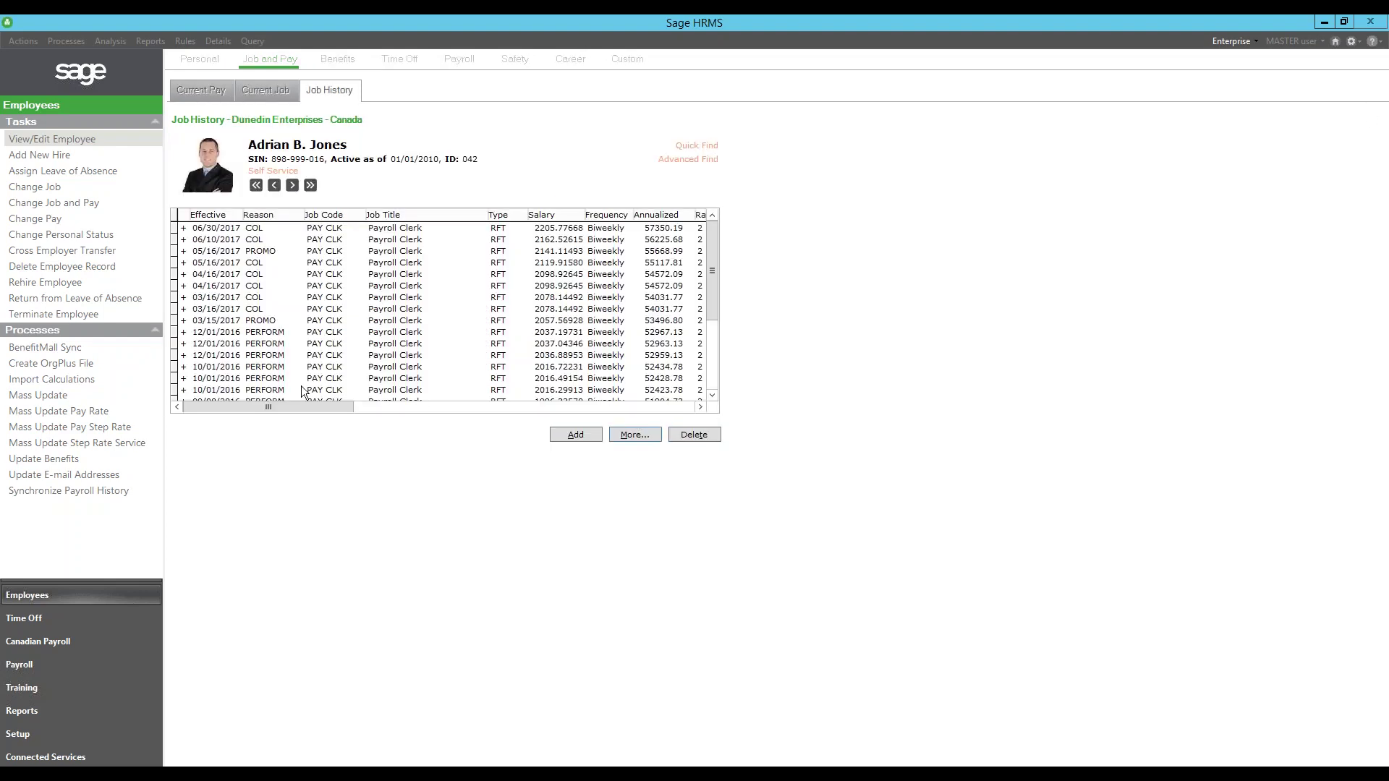
pyautogui.click(277, 297)
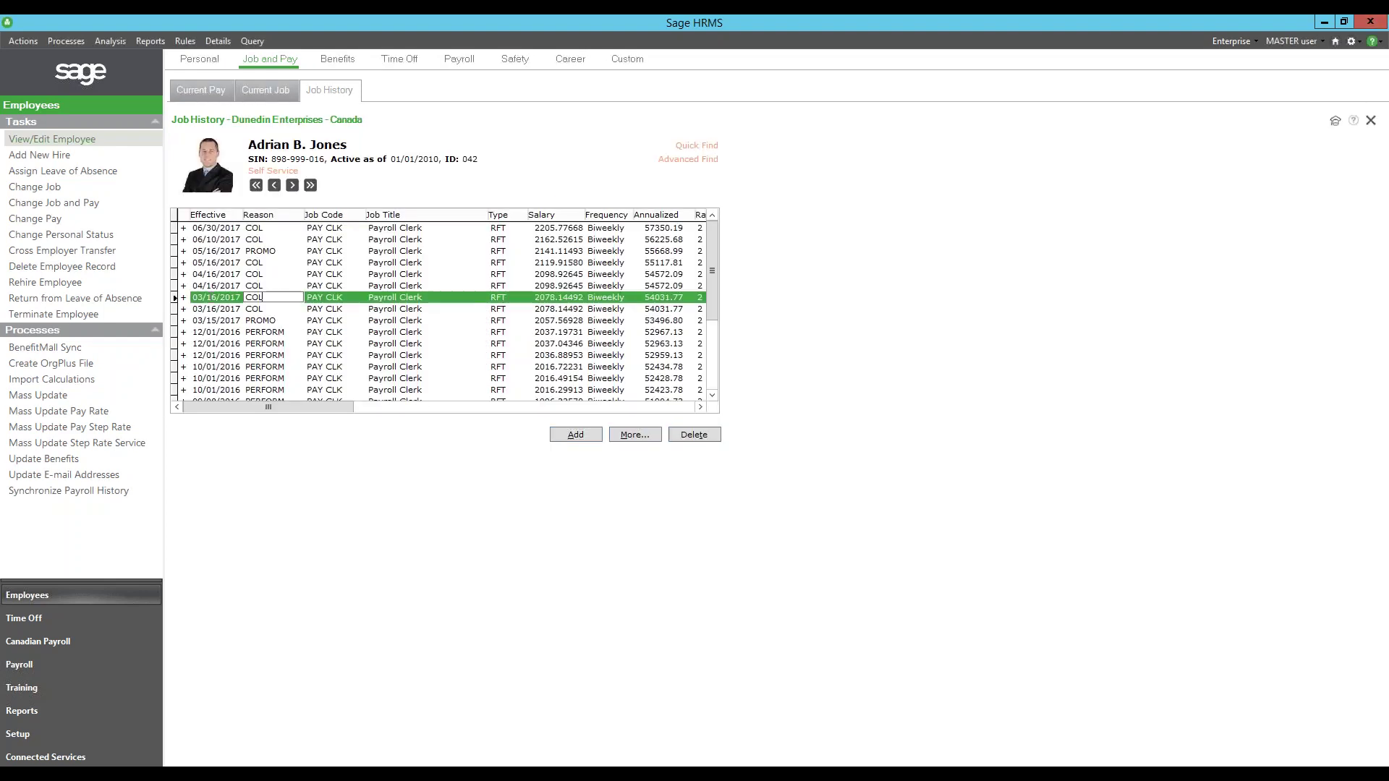
pyautogui.doubleClick(184, 297)
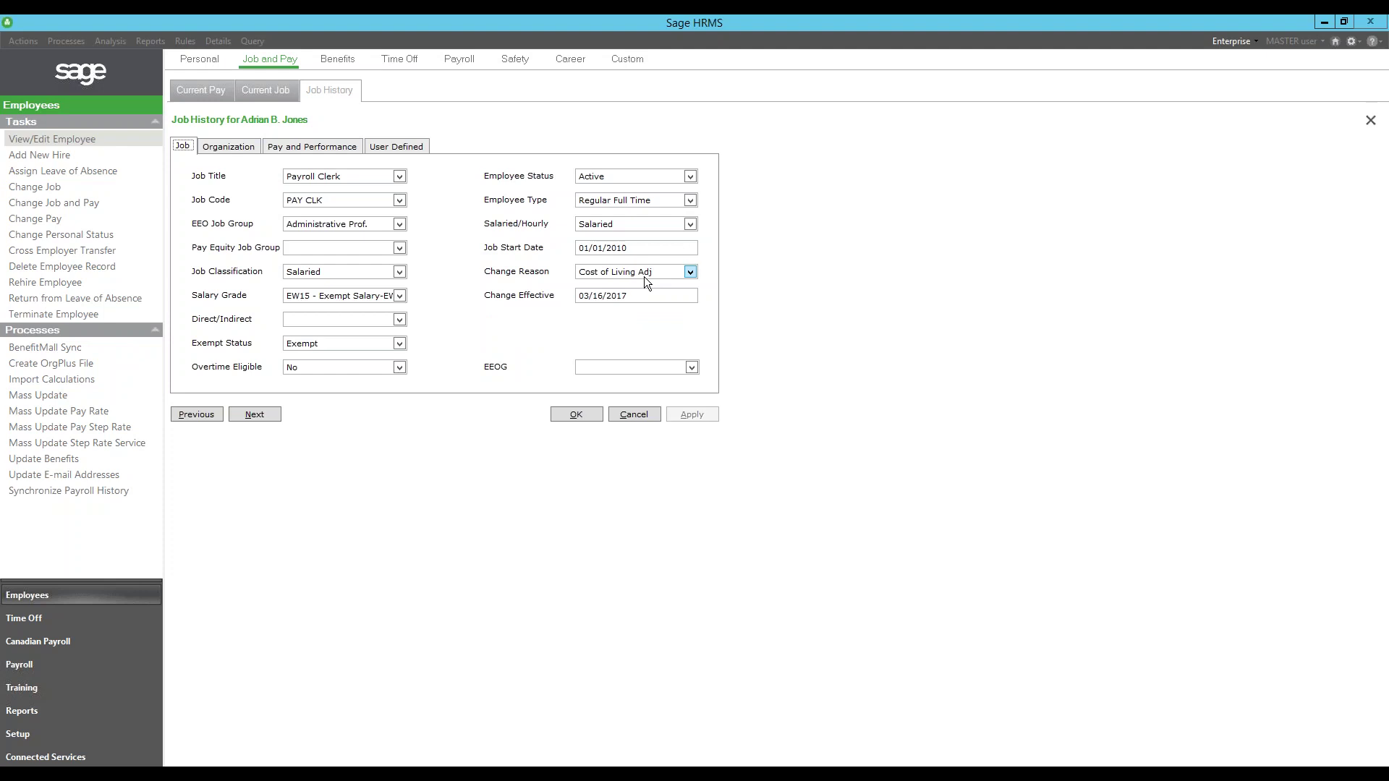
pyautogui.click(241, 144)
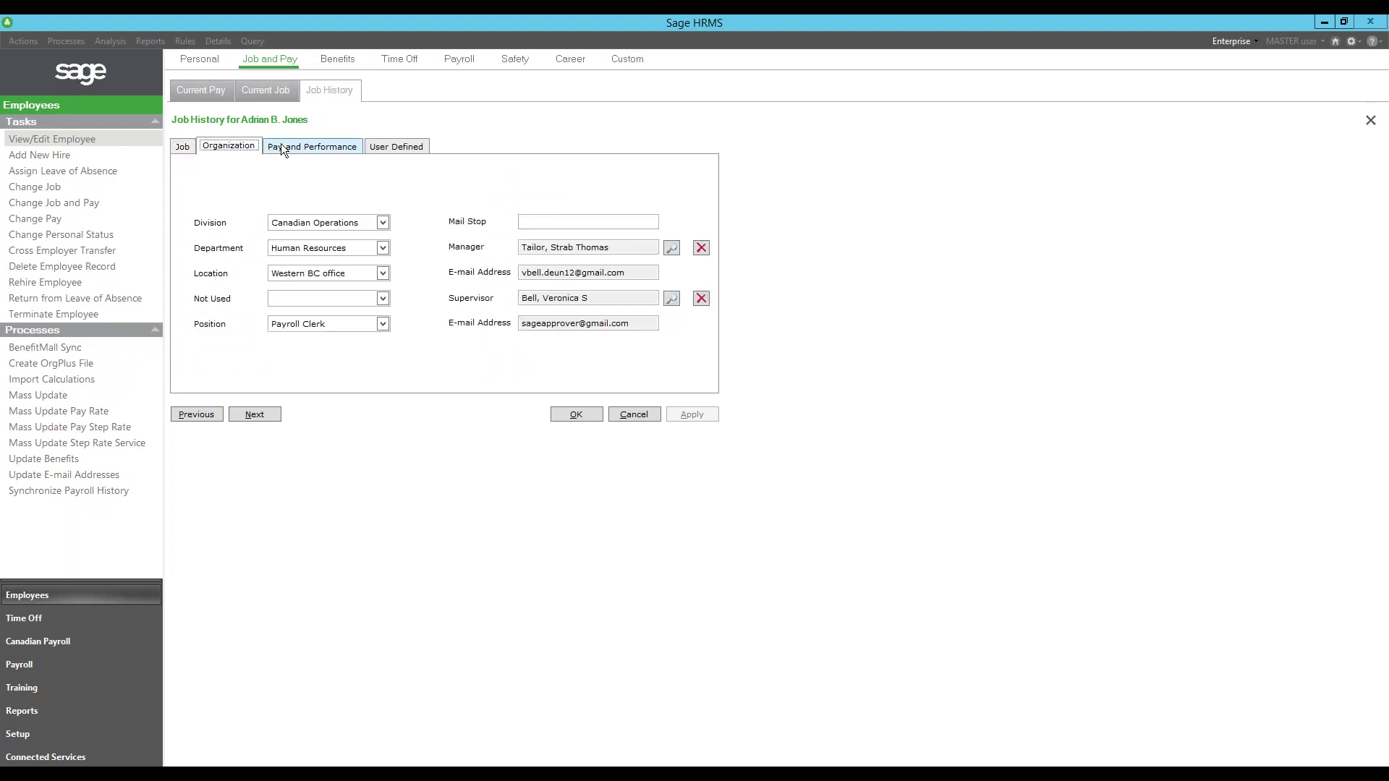
pyautogui.click(293, 146)
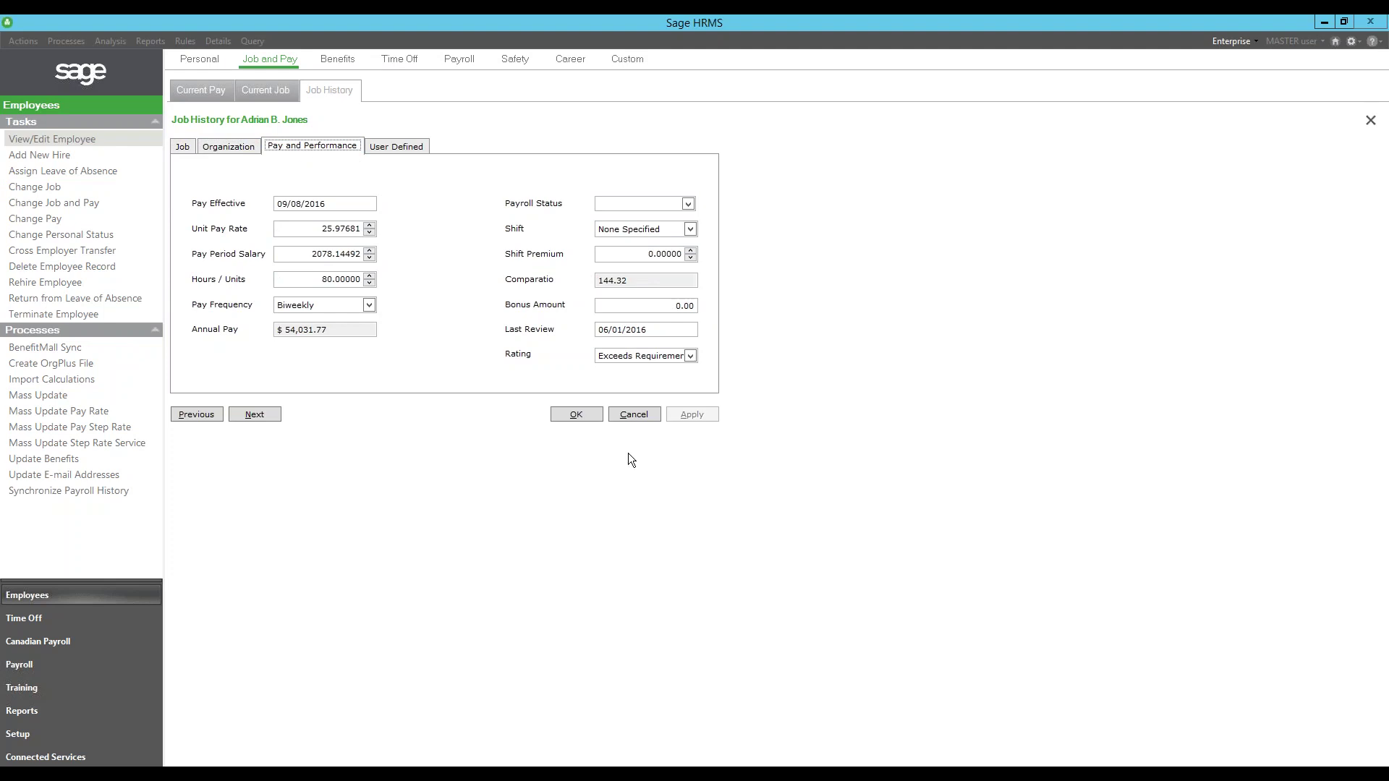
pyautogui.click(633, 412)
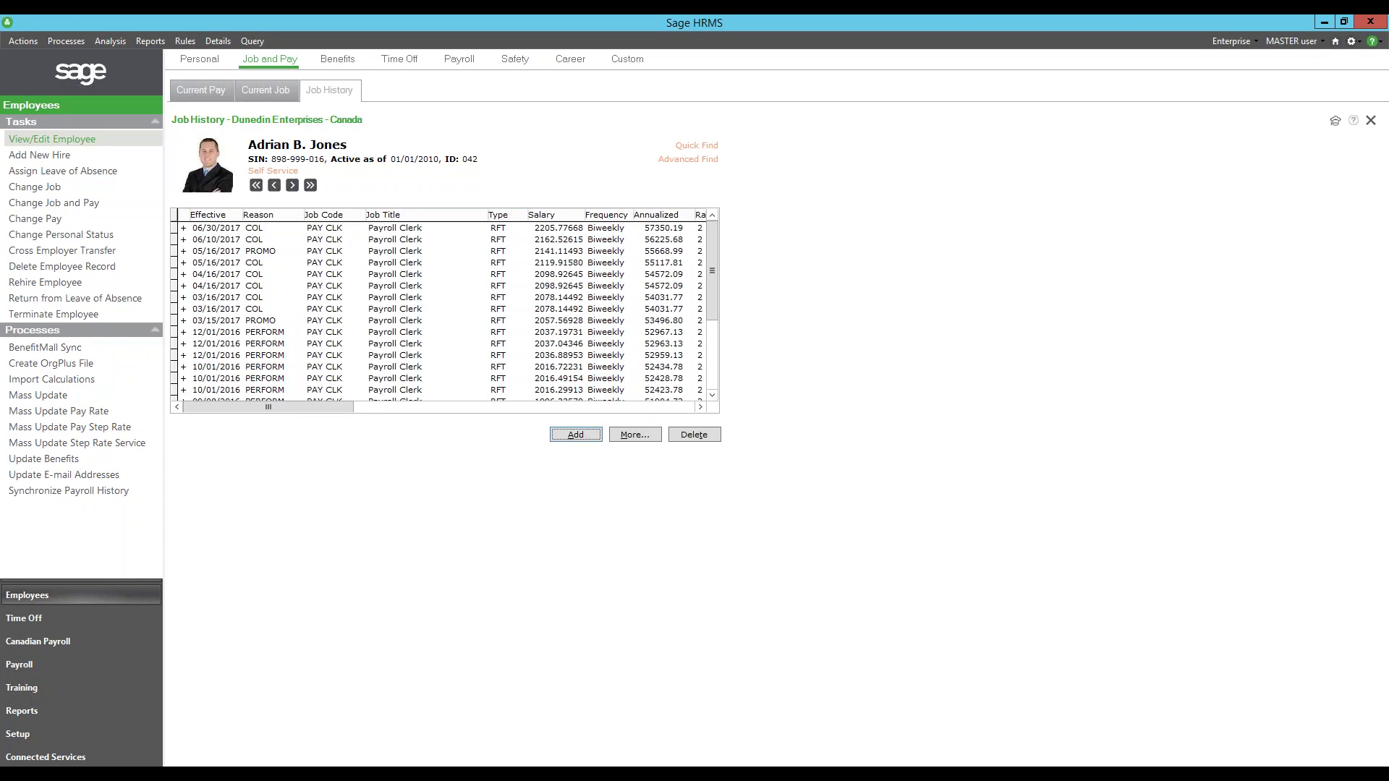
# - Browse Insurance Benefits with and without history records, then view Dependents and Beneficiaries
pyautogui.click(204, 93)
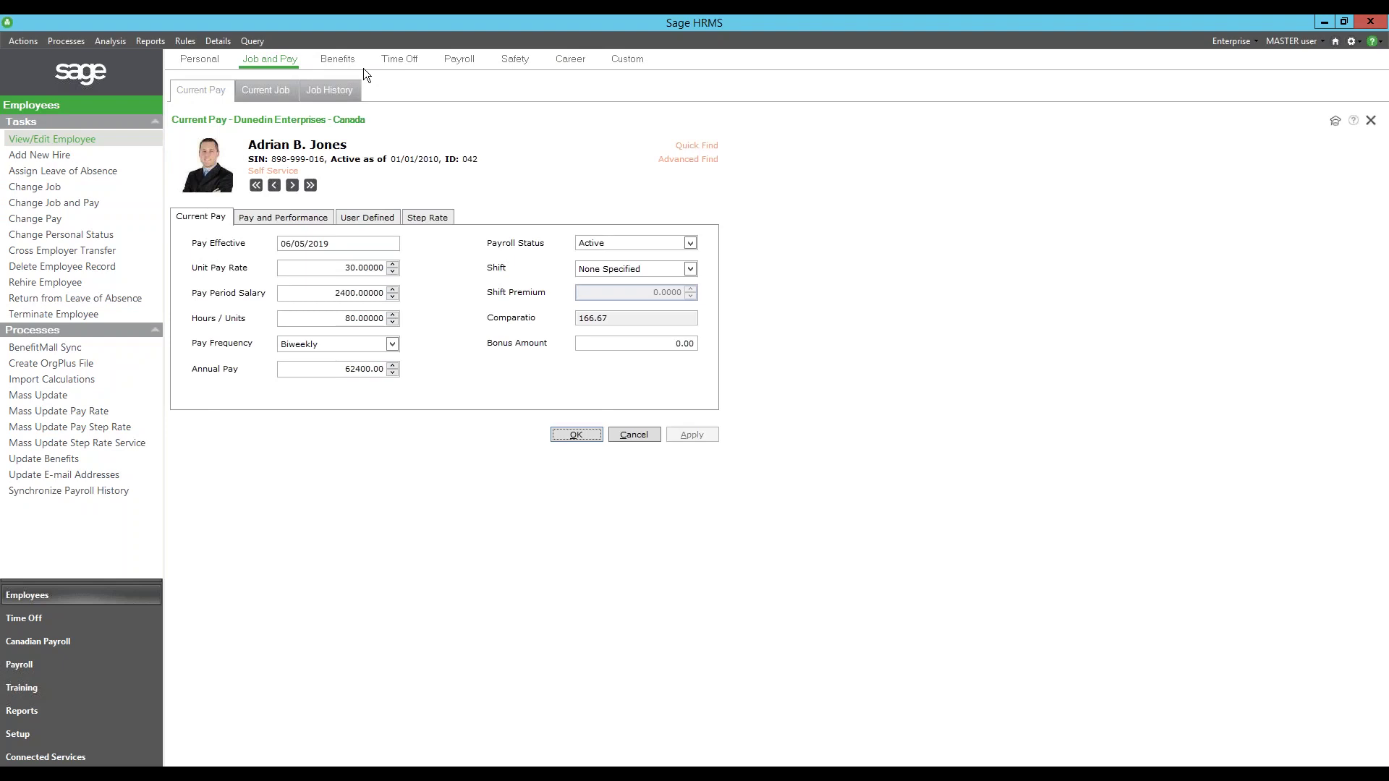
pyautogui.moveTo(348, 64)
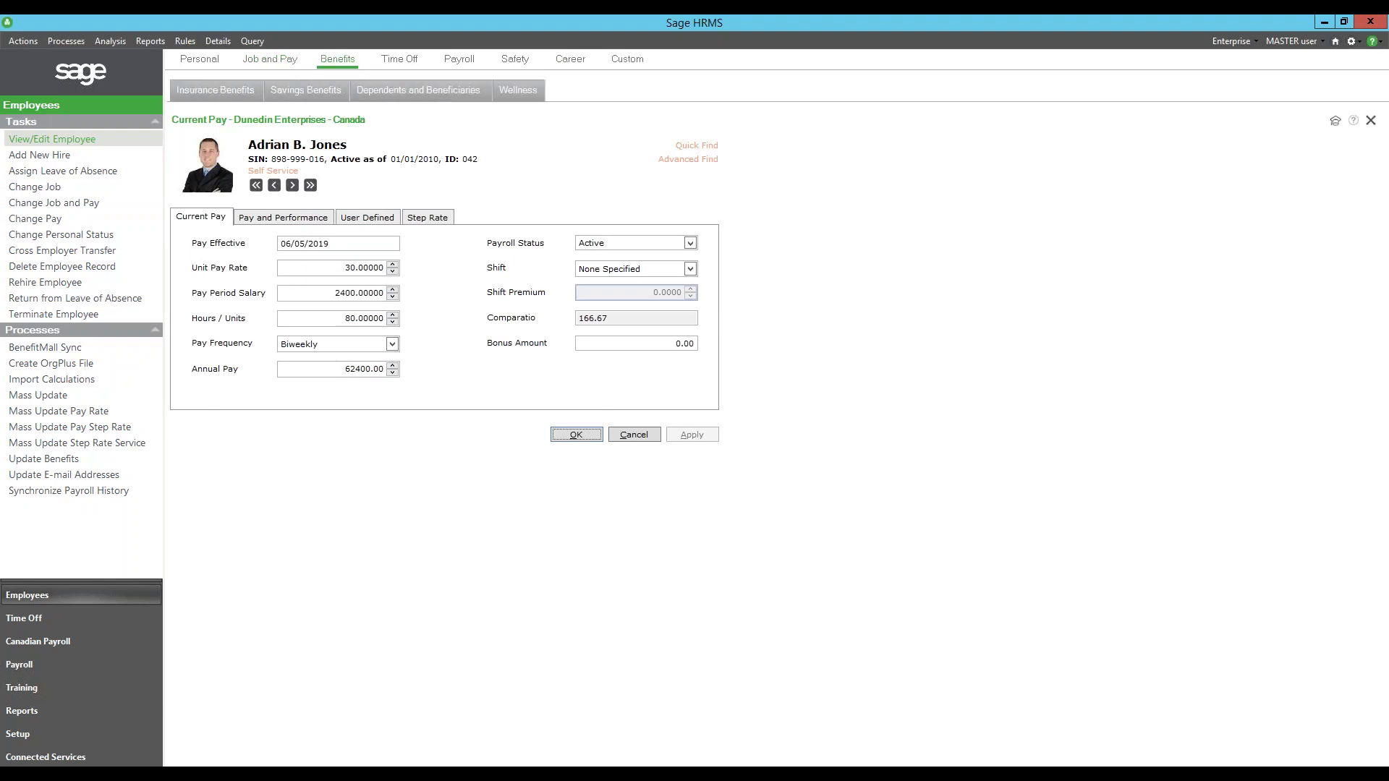
pyautogui.click(246, 92)
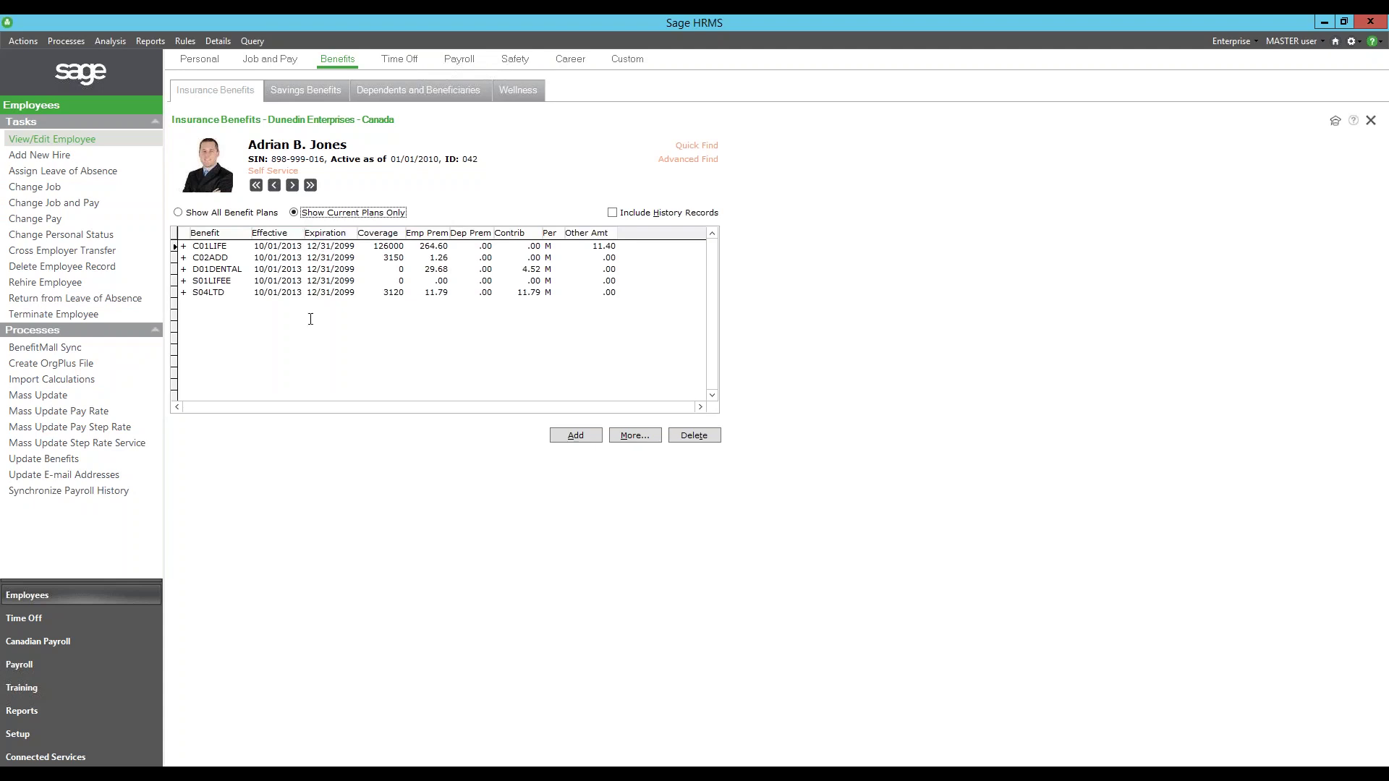
pyautogui.click(615, 212)
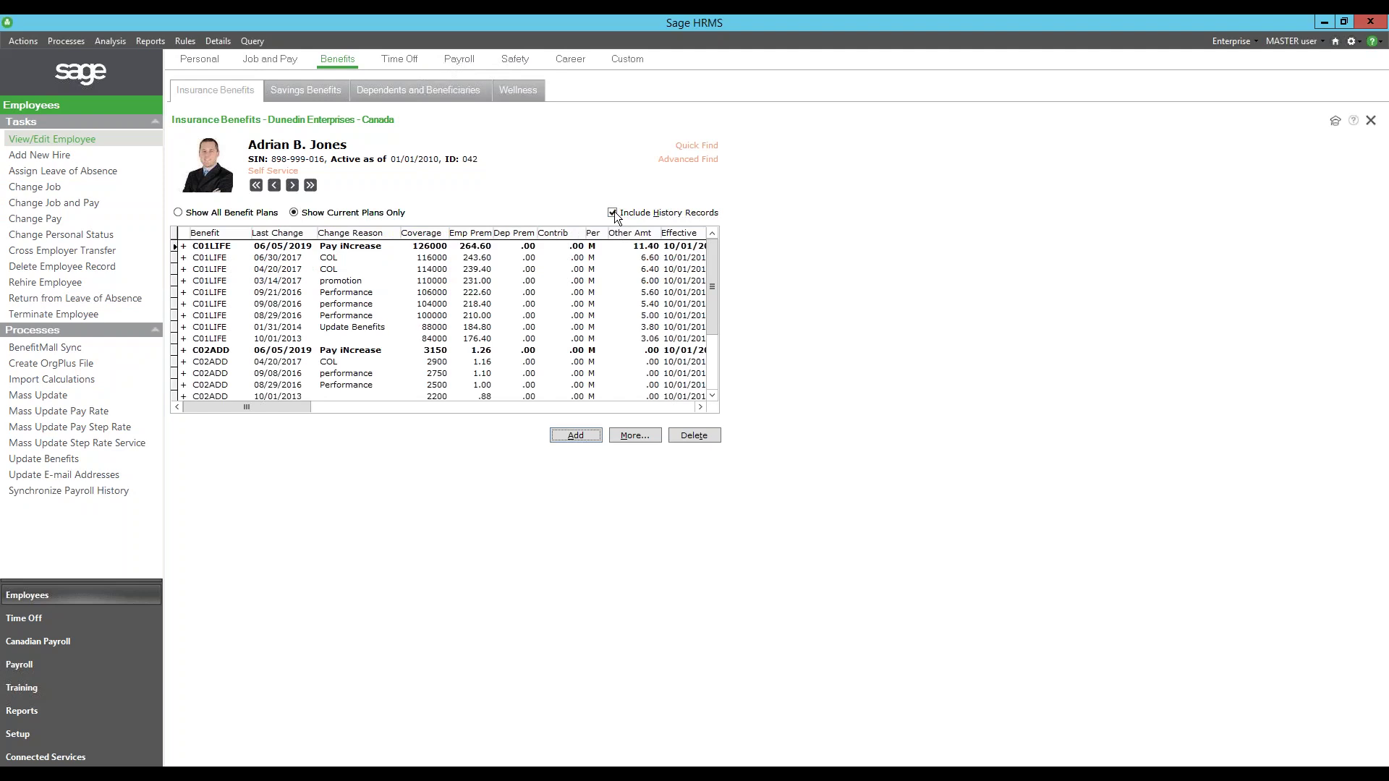
pyautogui.click(615, 212)
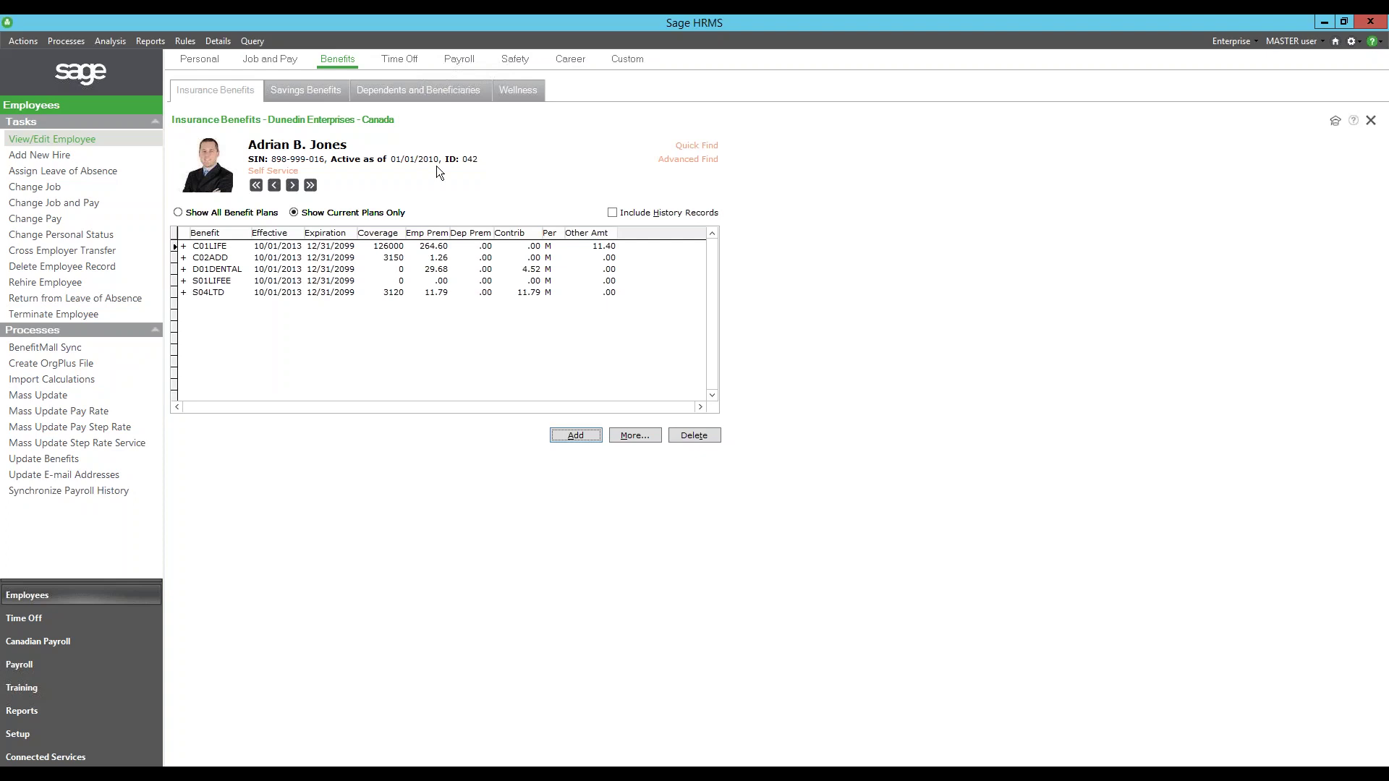
pyautogui.click(431, 97)
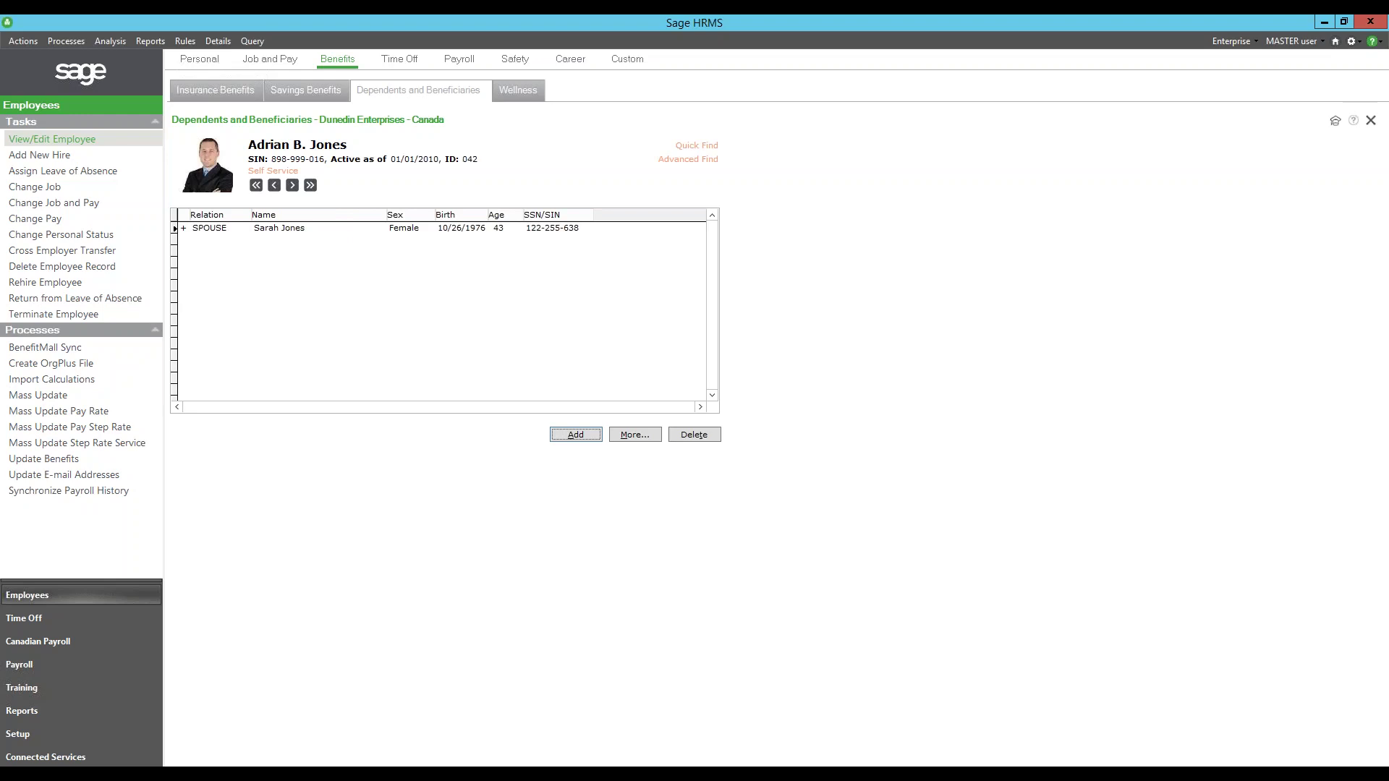
# - Review the spouse's dependent details without changes, then view the Personal tab's Contacts
pyautogui.doubleClick(181, 228)
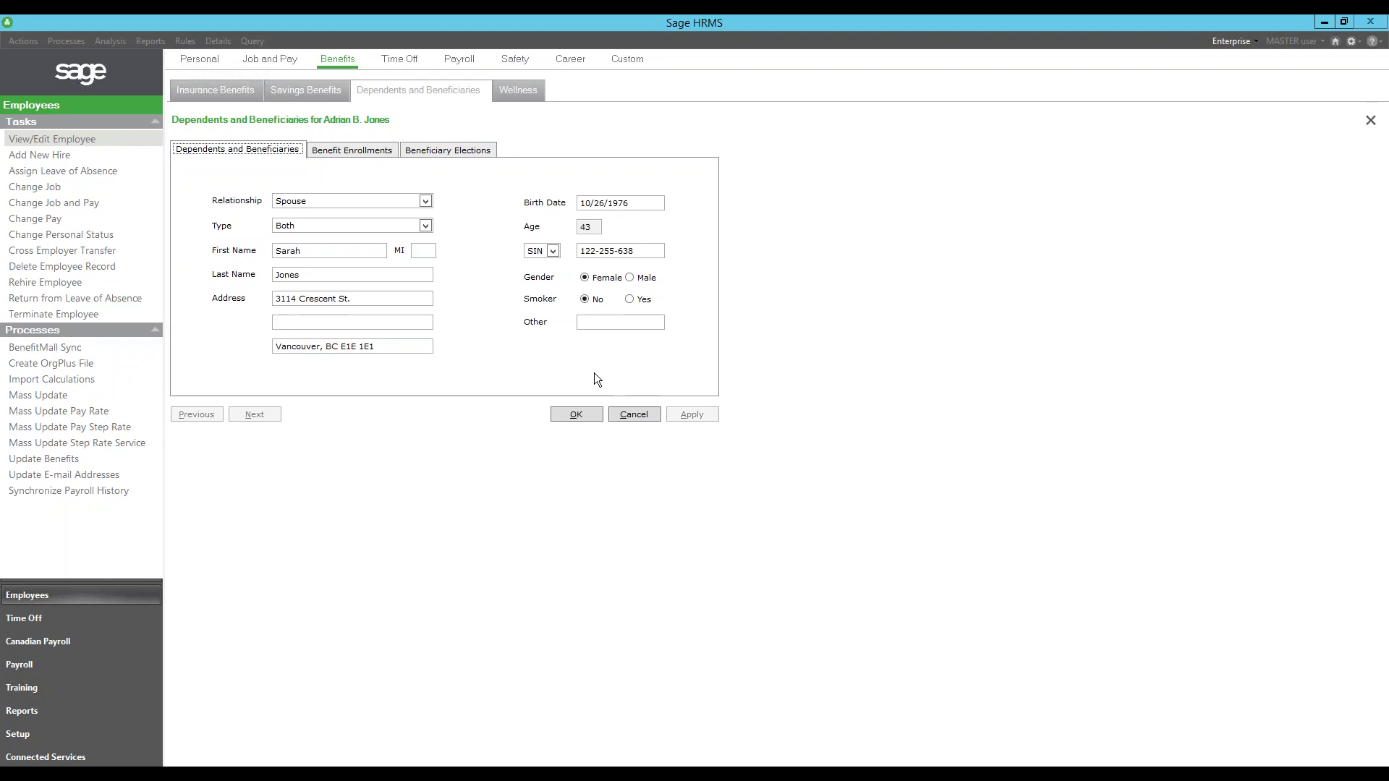
pyautogui.click(619, 411)
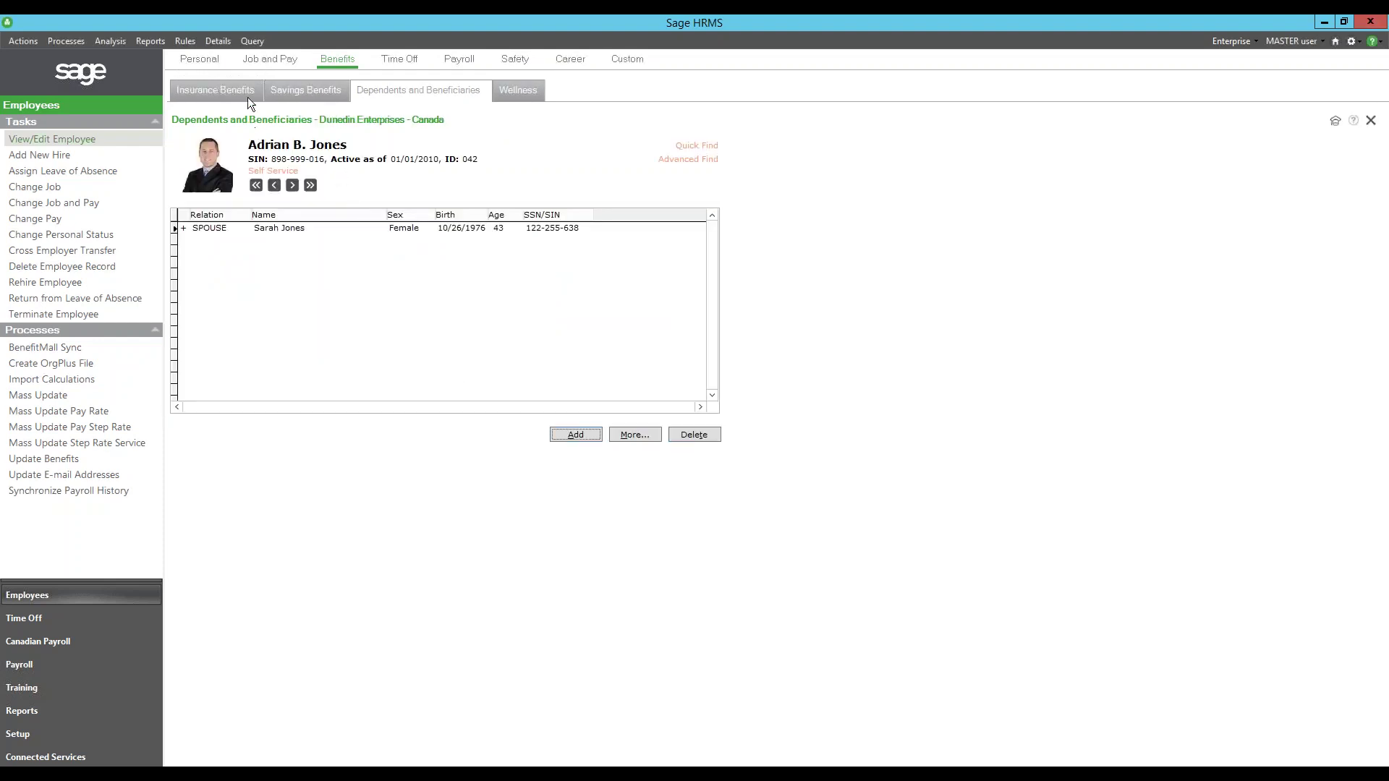
pyautogui.click(211, 64)
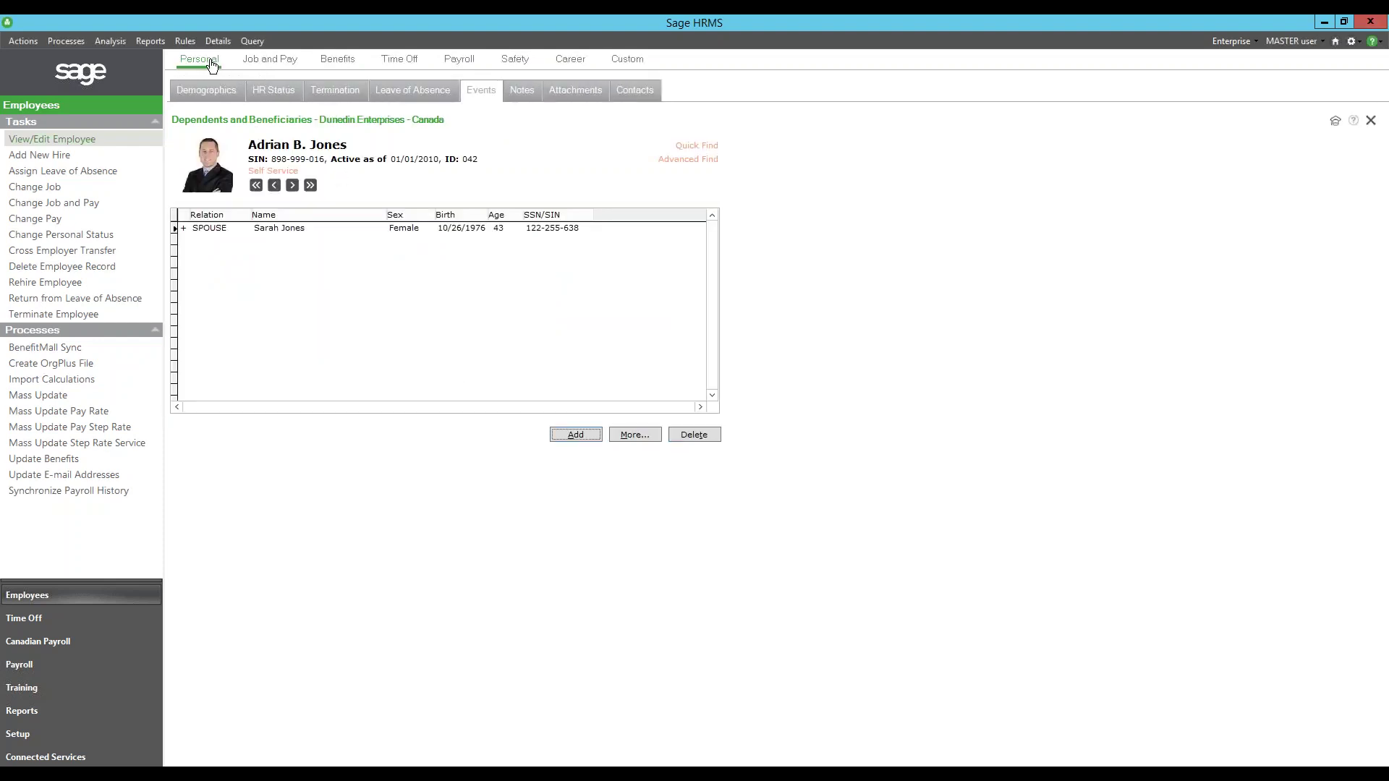
pyautogui.click(630, 81)
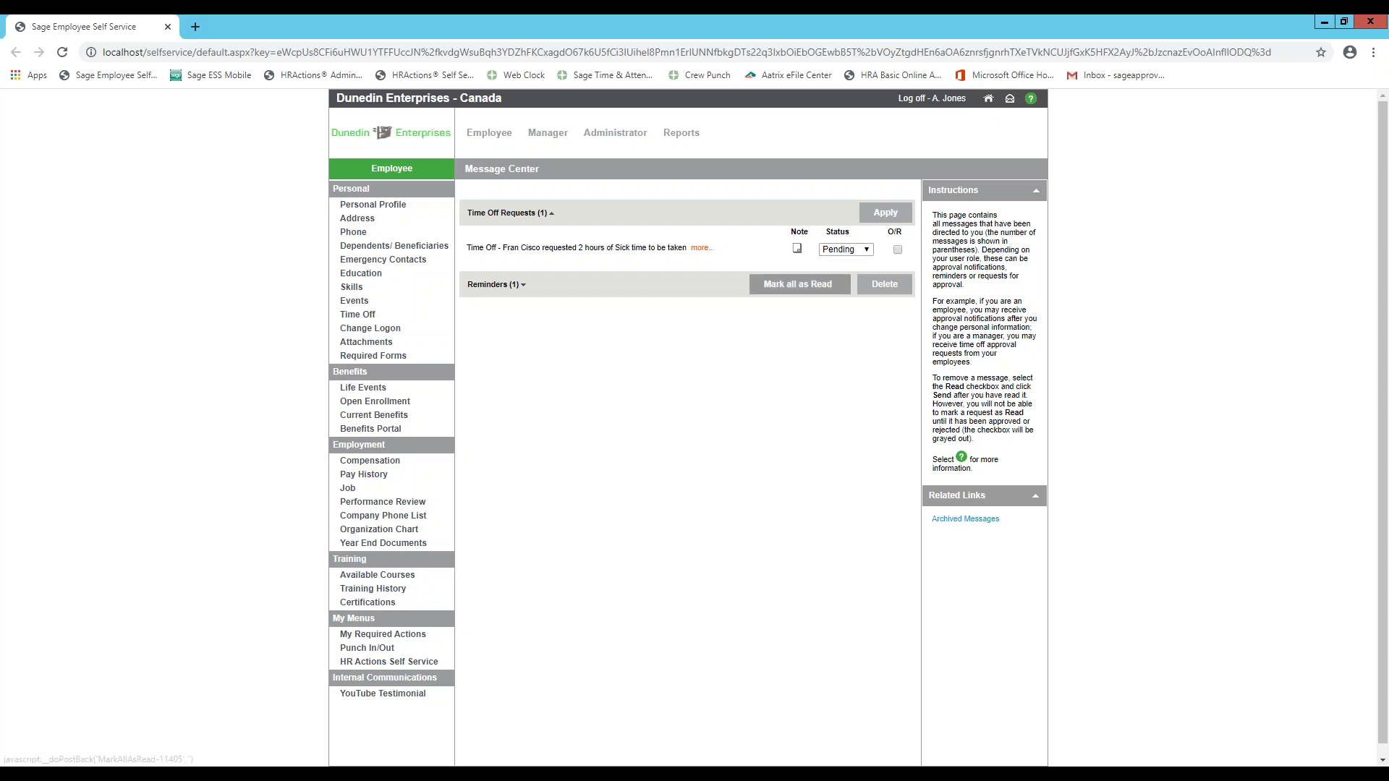
# - Return to the My Home dashboard with compensation, service and time off summaries
pyautogui.click(988, 99)
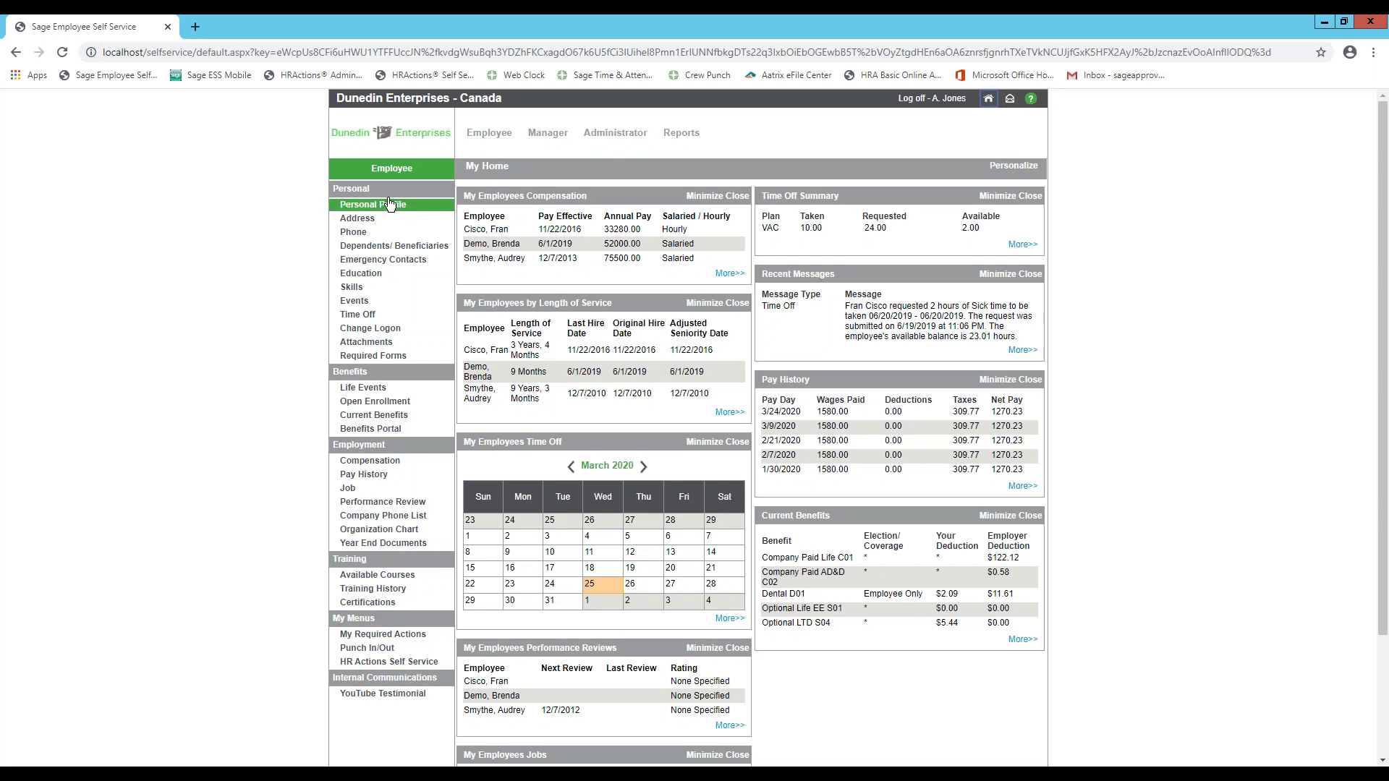
# - Review the dependents and beneficiaries list, then view the employee's home, business and cellular numbers
pyautogui.click(391, 273)
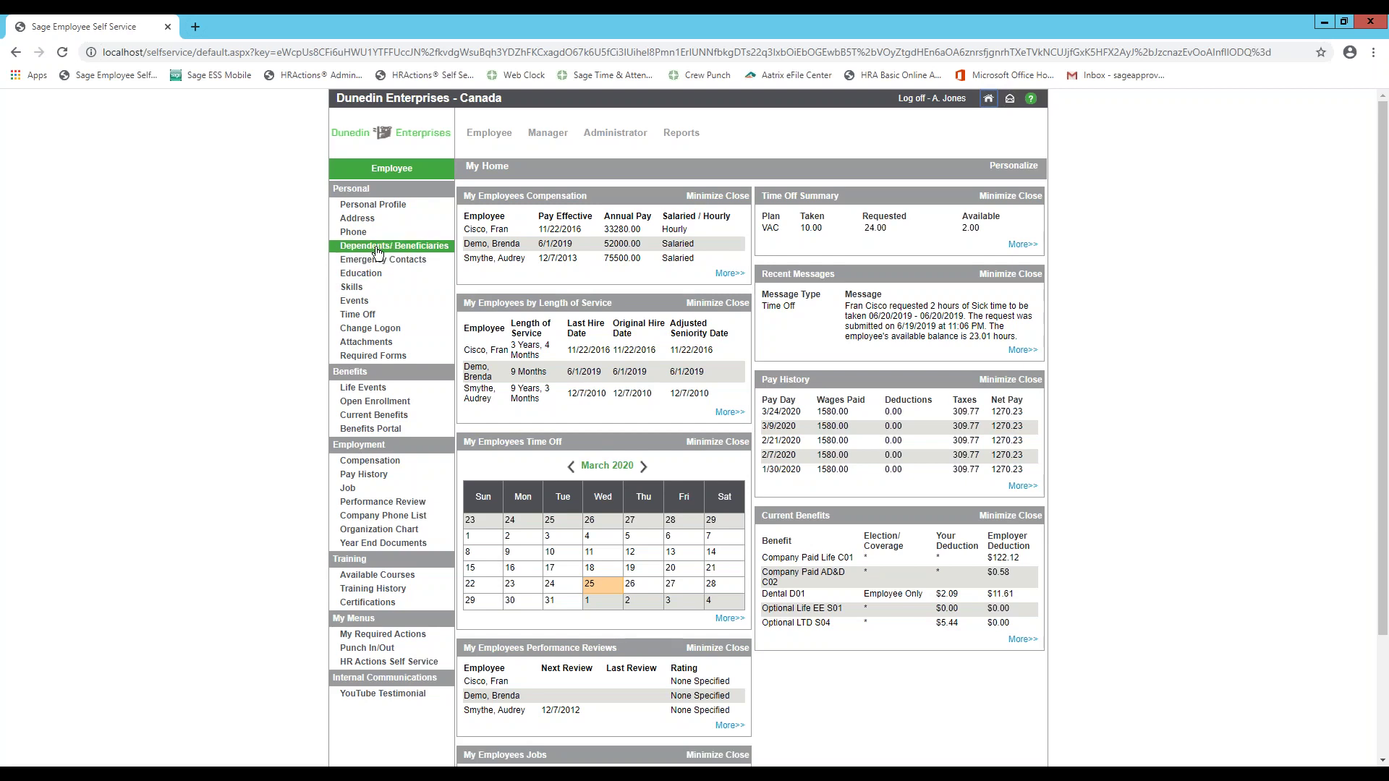
pyautogui.click(376, 251)
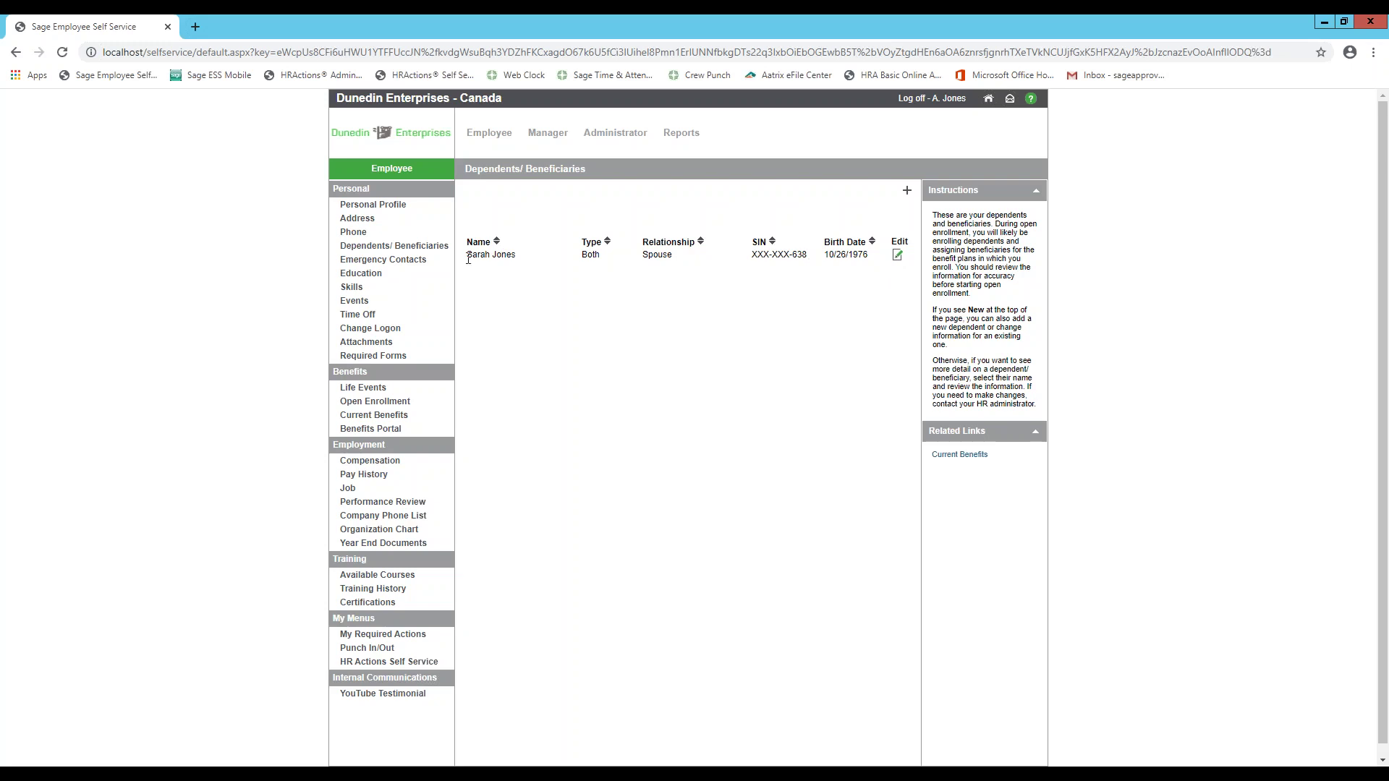
pyautogui.click(405, 233)
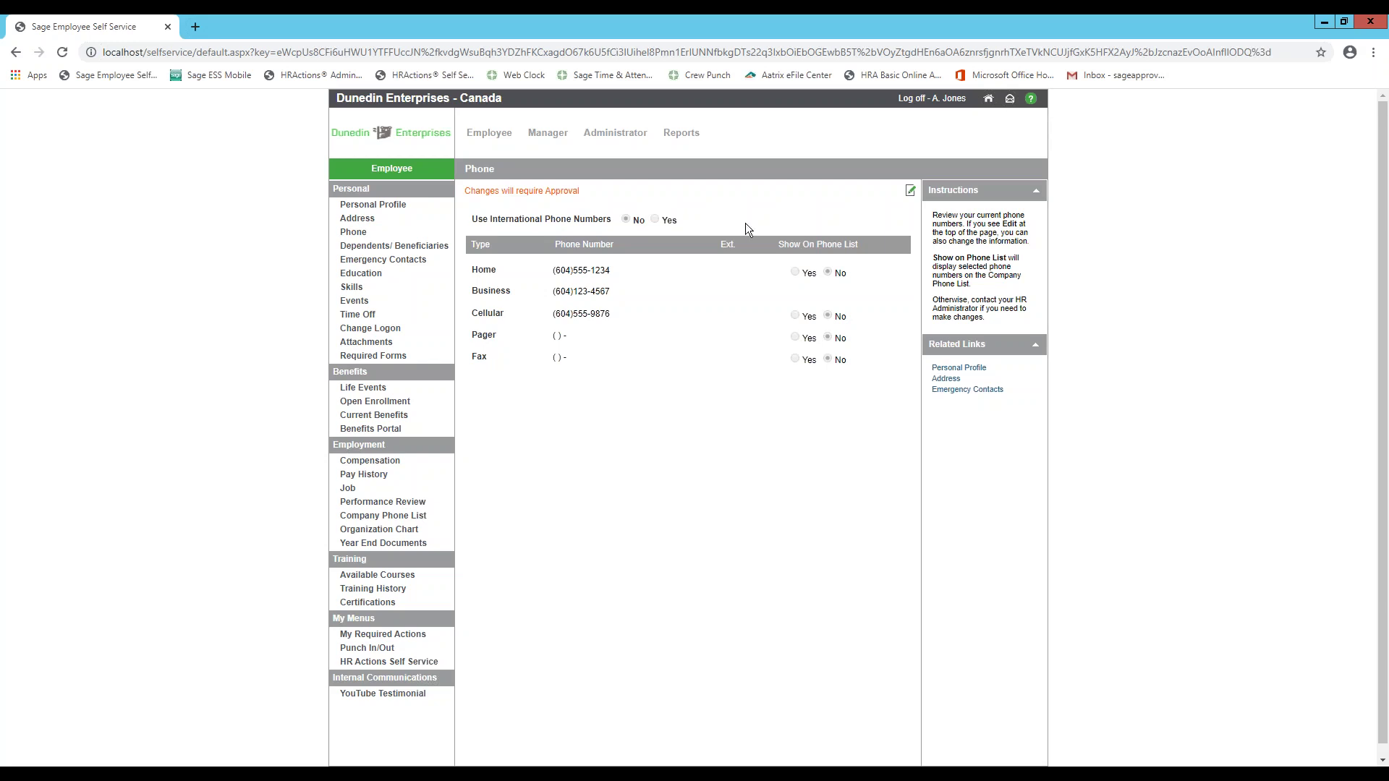
# - Open the Events list, start a new event, browse the event types, then discard it unsaved
pyautogui.click(355, 301)
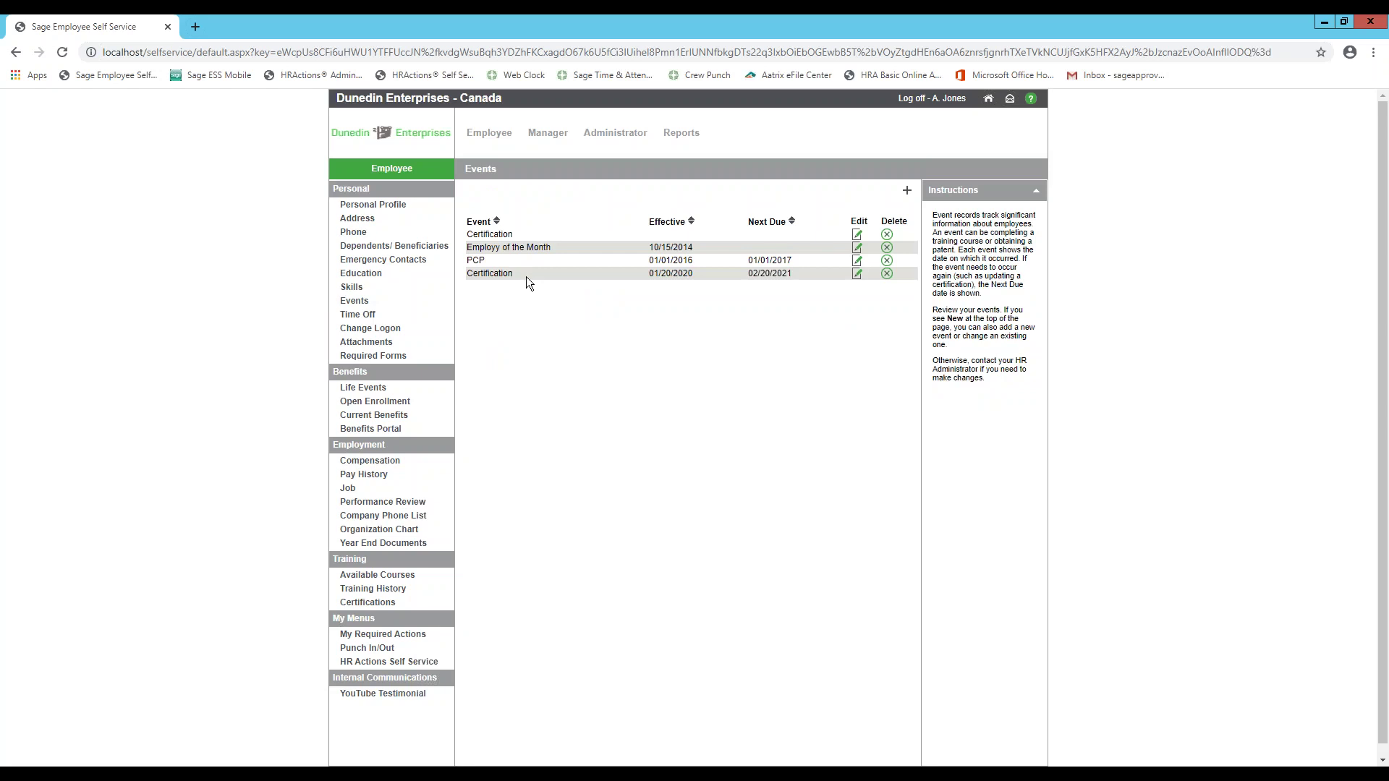
pyautogui.click(908, 192)
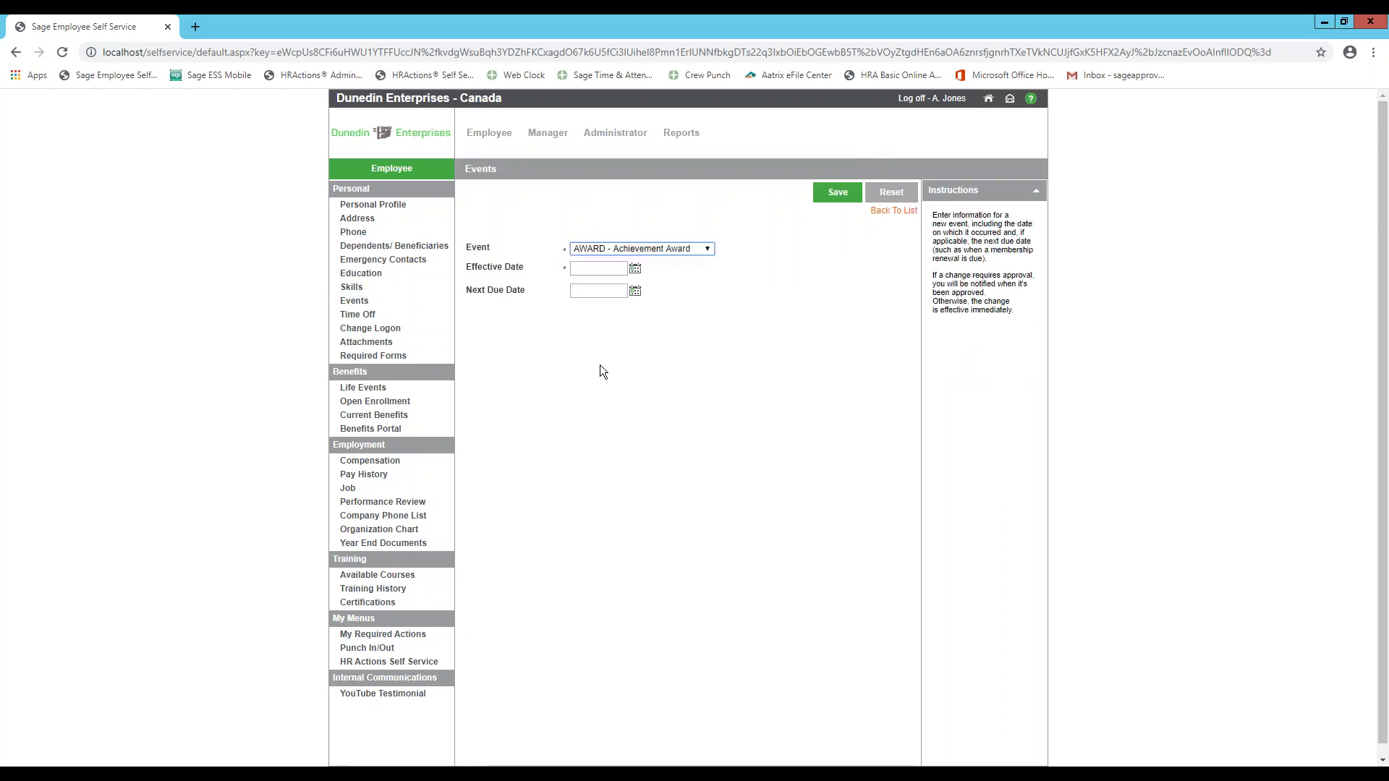
pyautogui.click(675, 248)
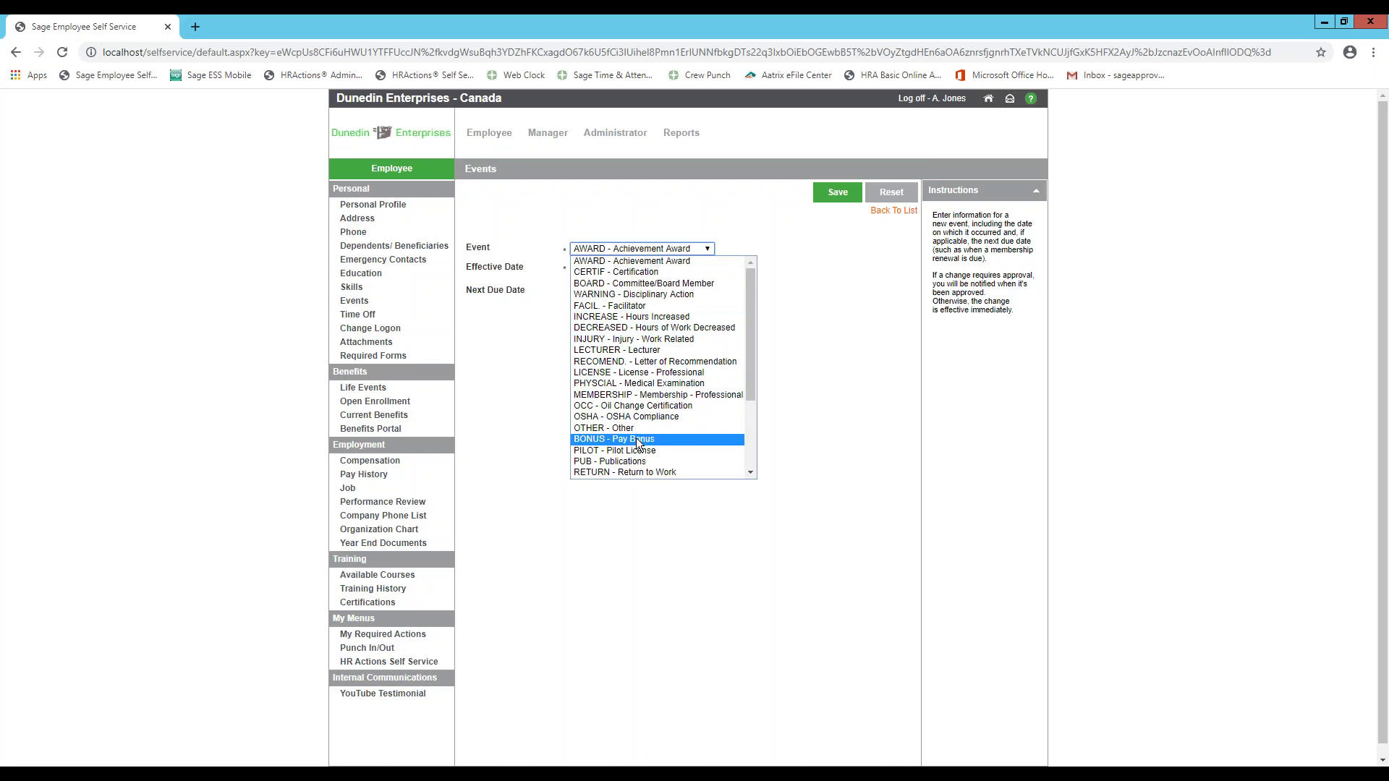
pyautogui.scroll(-2, 640, 442)
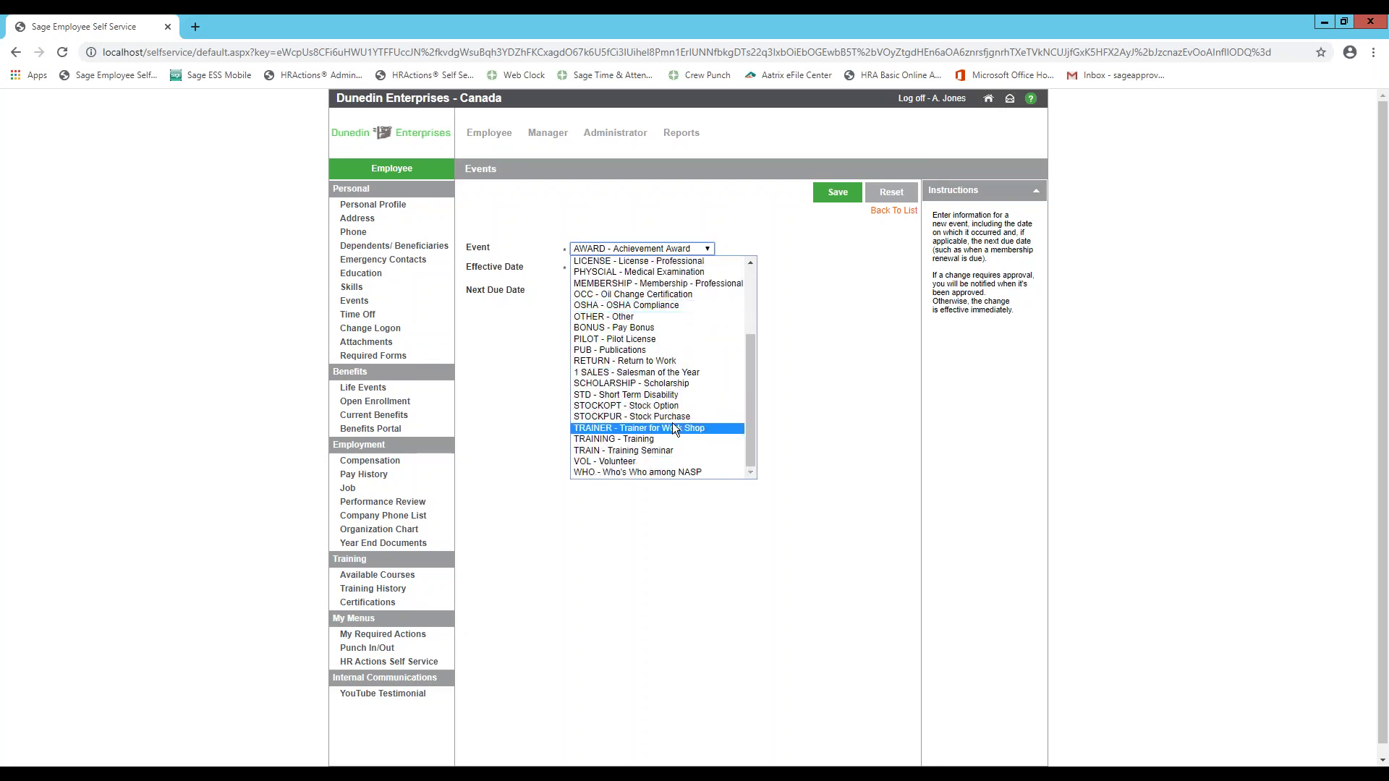
pyautogui.click(830, 335)
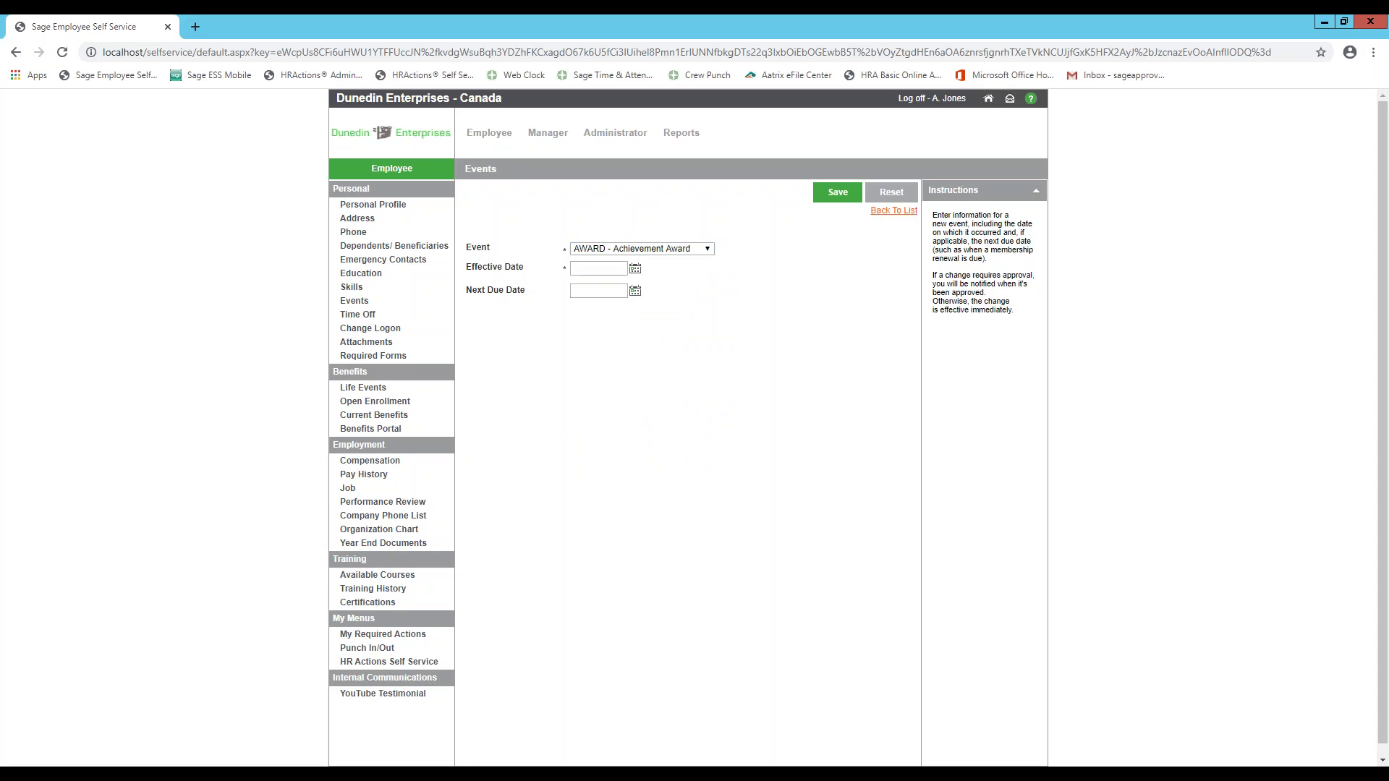
pyautogui.click(885, 212)
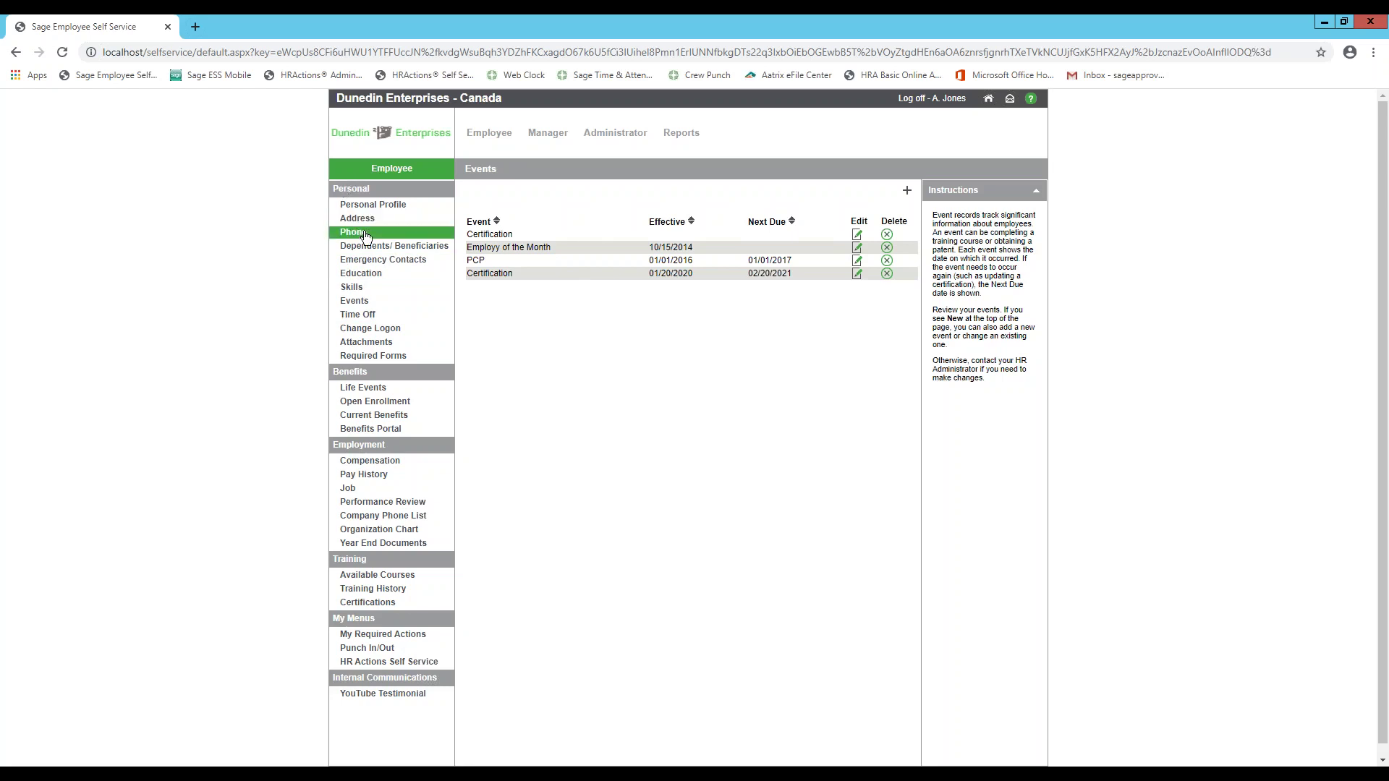
# - Check the phone numbers and VAC time-off requests, then open the required HR action forms list
pyautogui.click(366, 234)
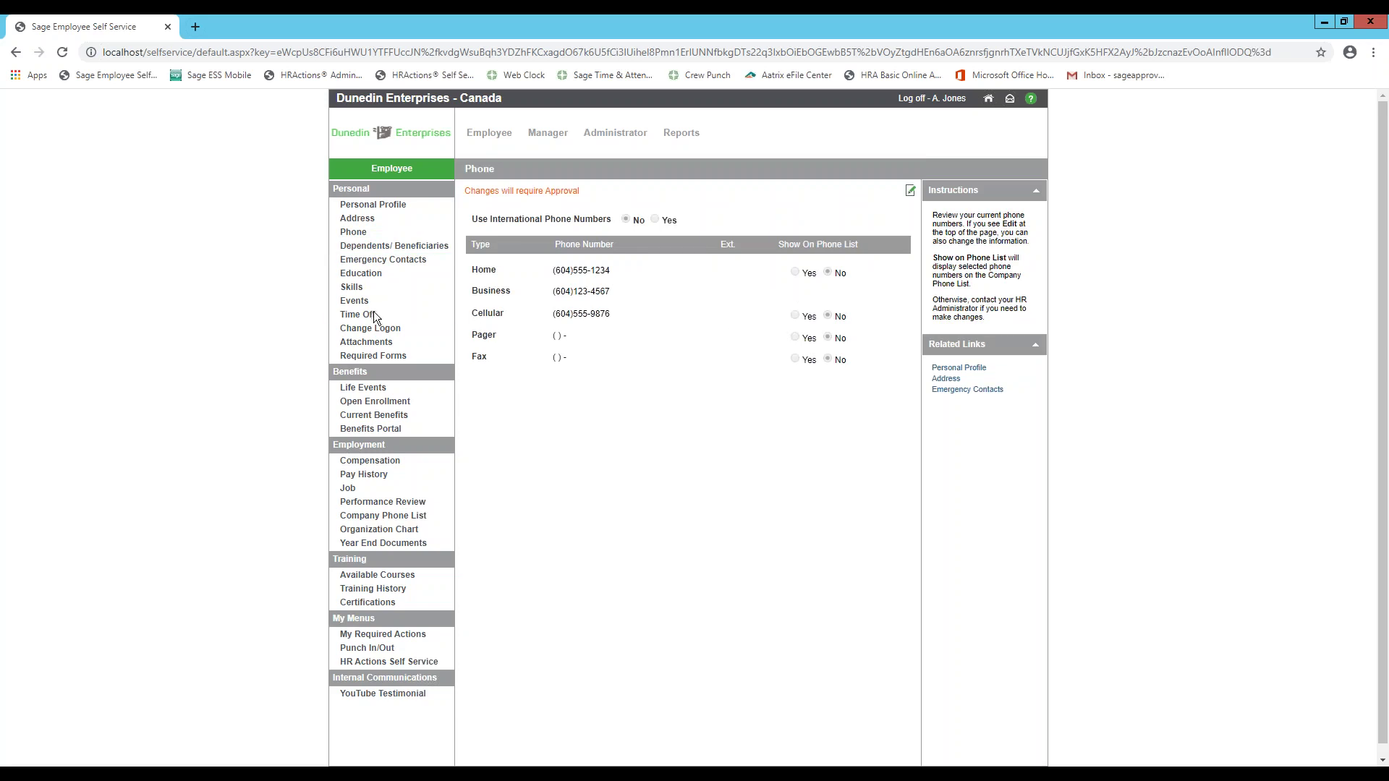
pyautogui.click(358, 314)
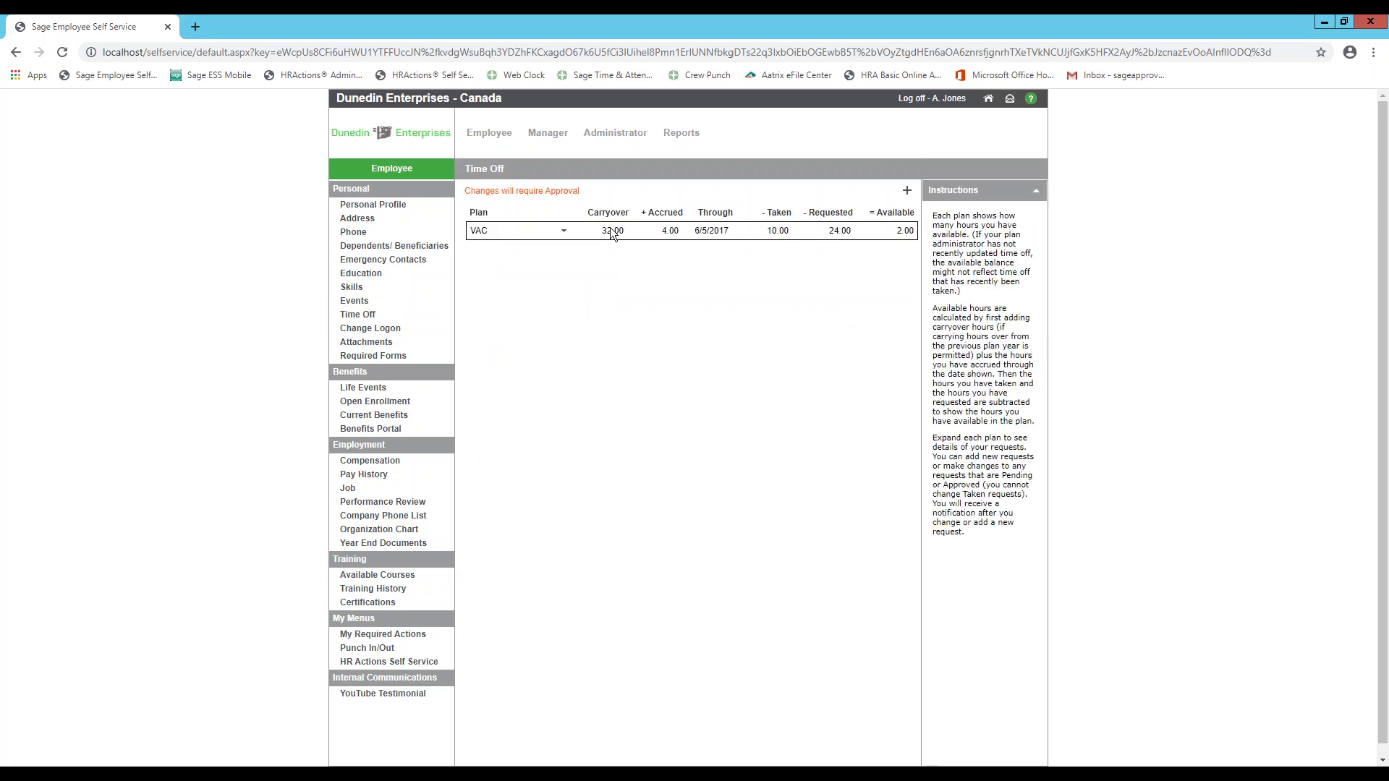
pyautogui.click(564, 231)
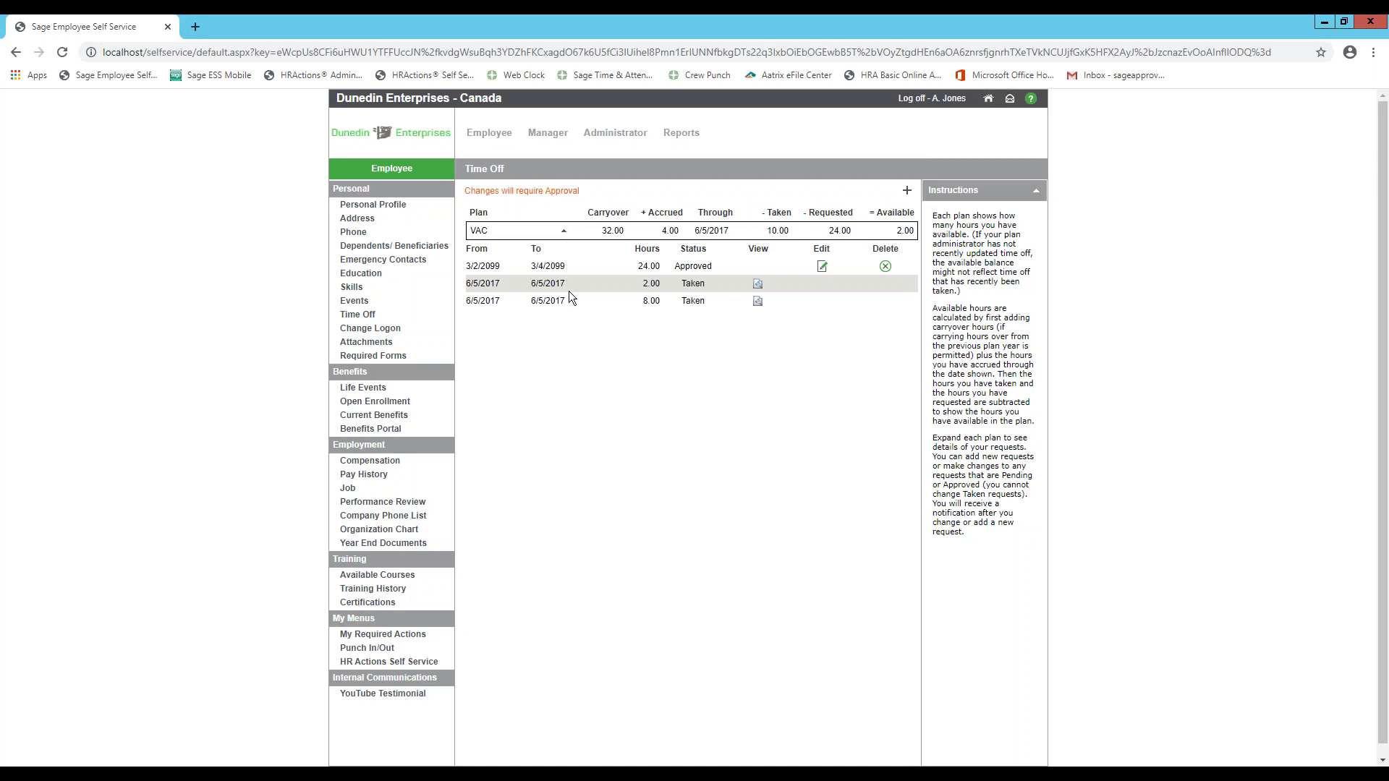
pyautogui.click(906, 190)
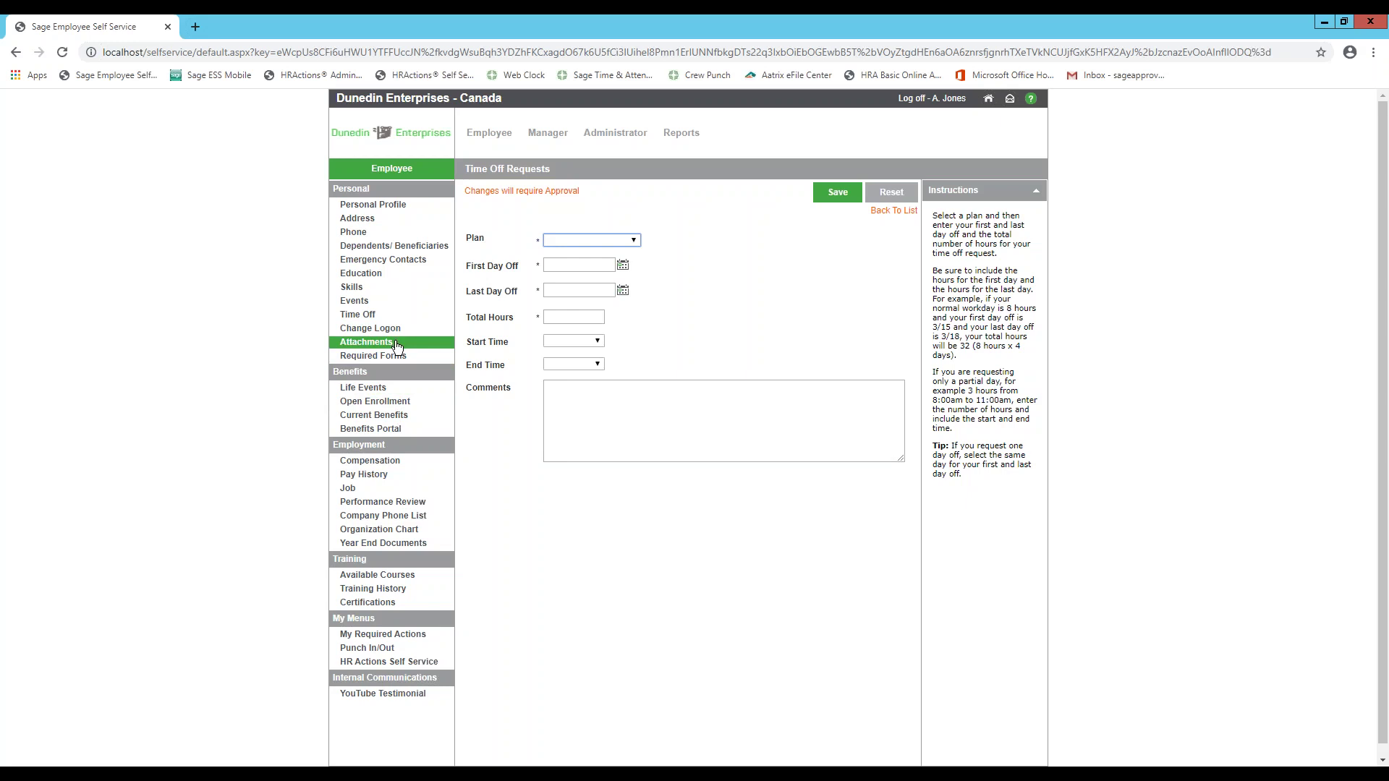
pyautogui.click(394, 634)
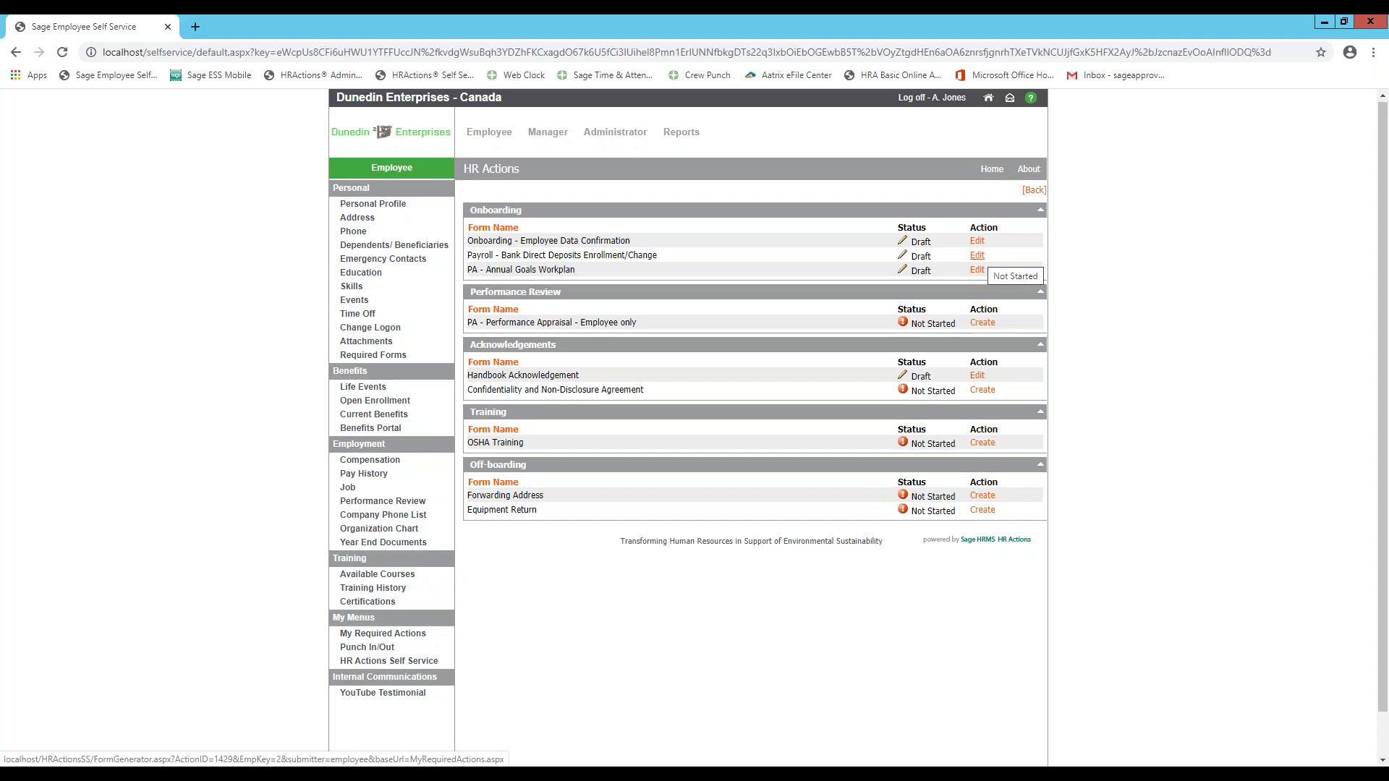
pyautogui.click(976, 256)
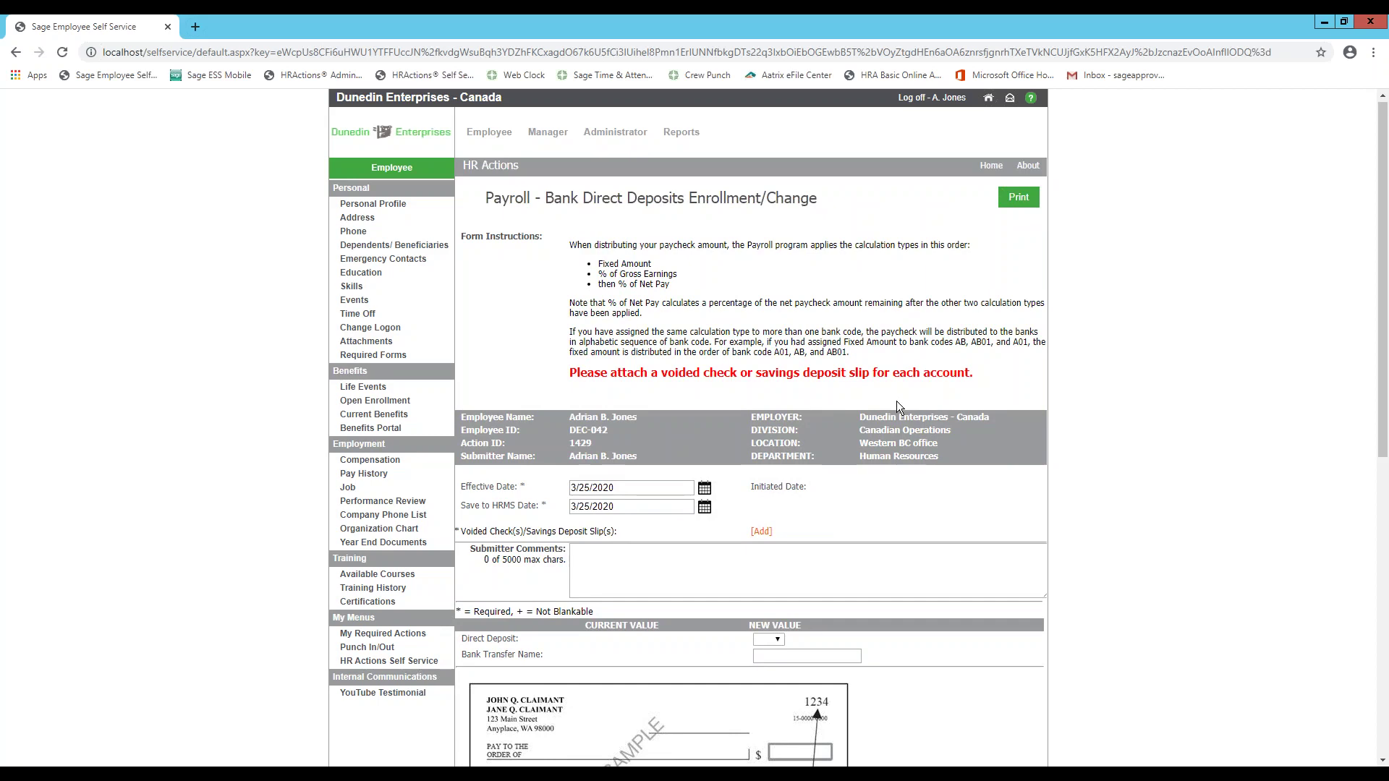
pyautogui.scroll(-2, 896, 401)
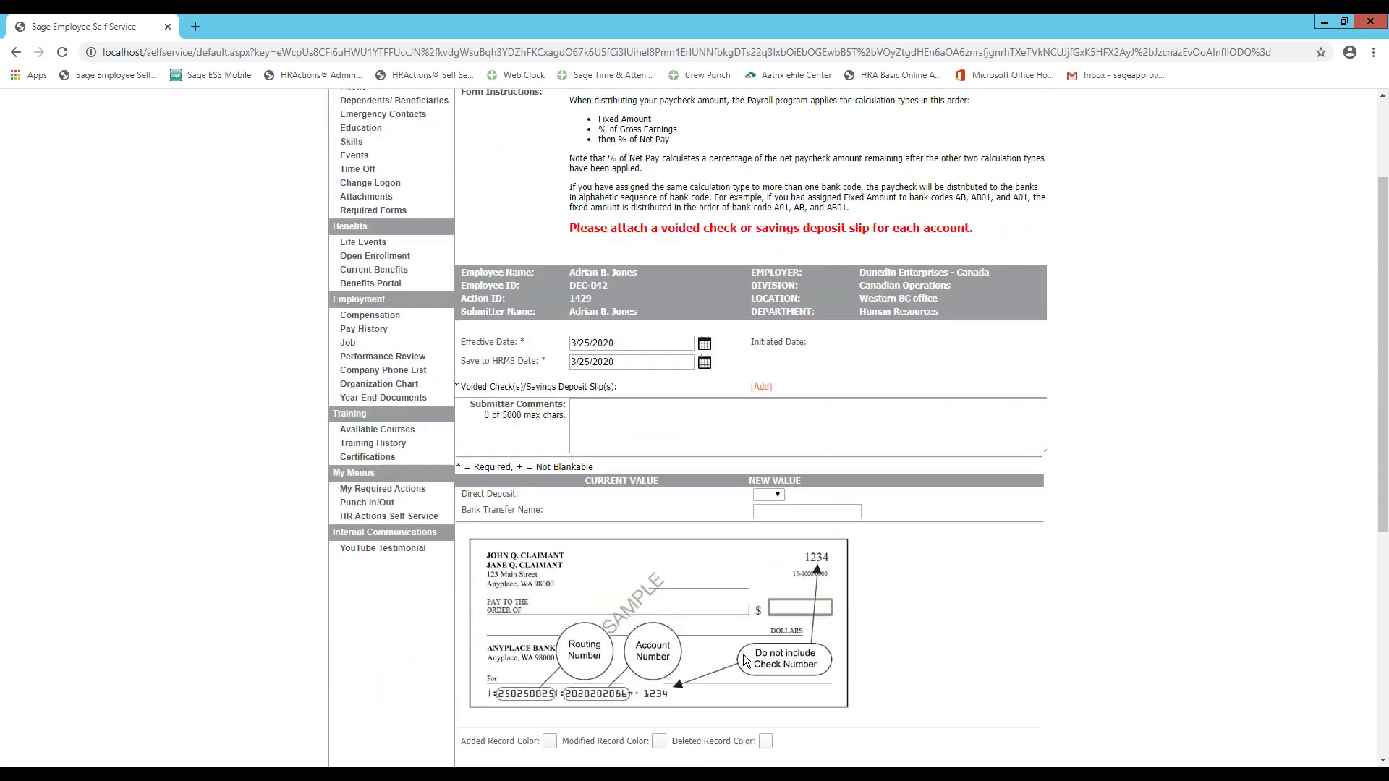
pyautogui.scroll(-1, 883, 596)
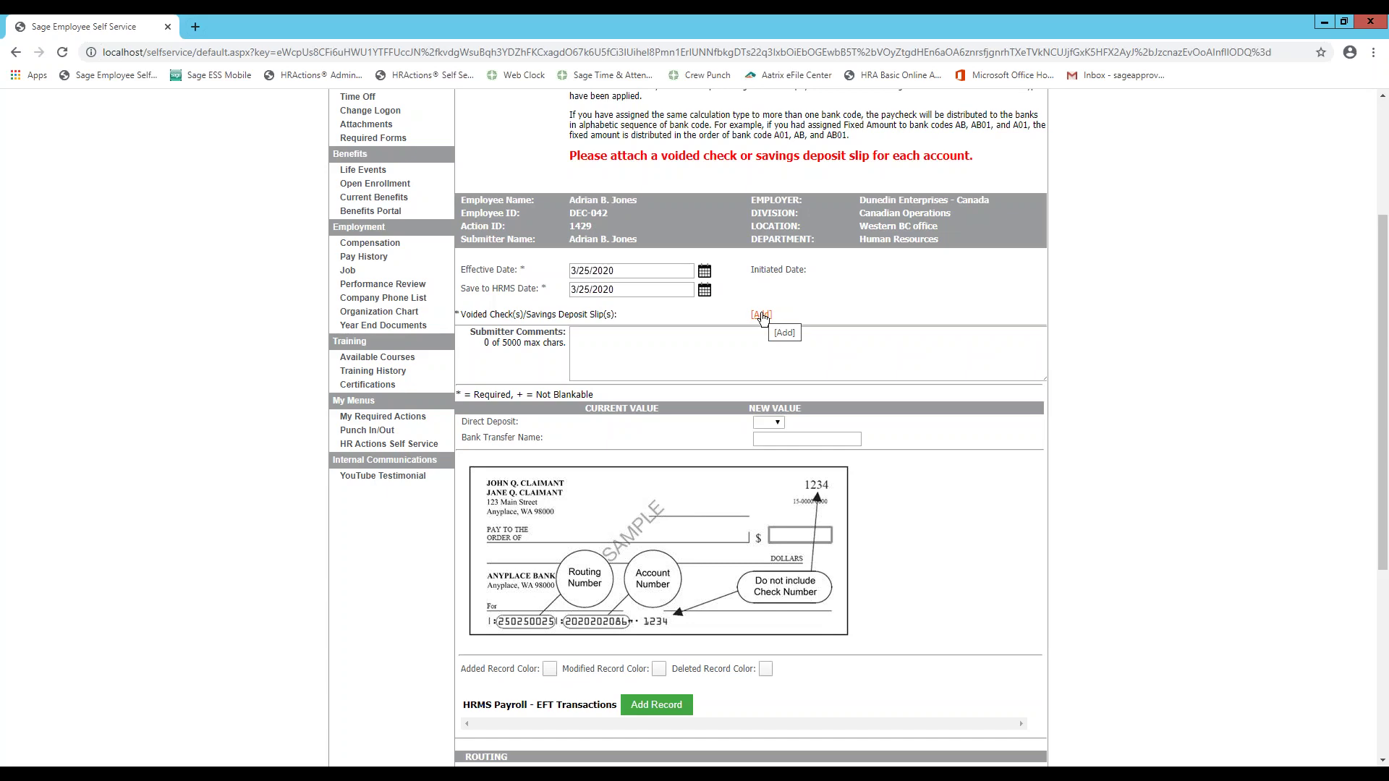
pyautogui.scroll(-3, 763, 317)
pyautogui.scroll(-2, 763, 317)
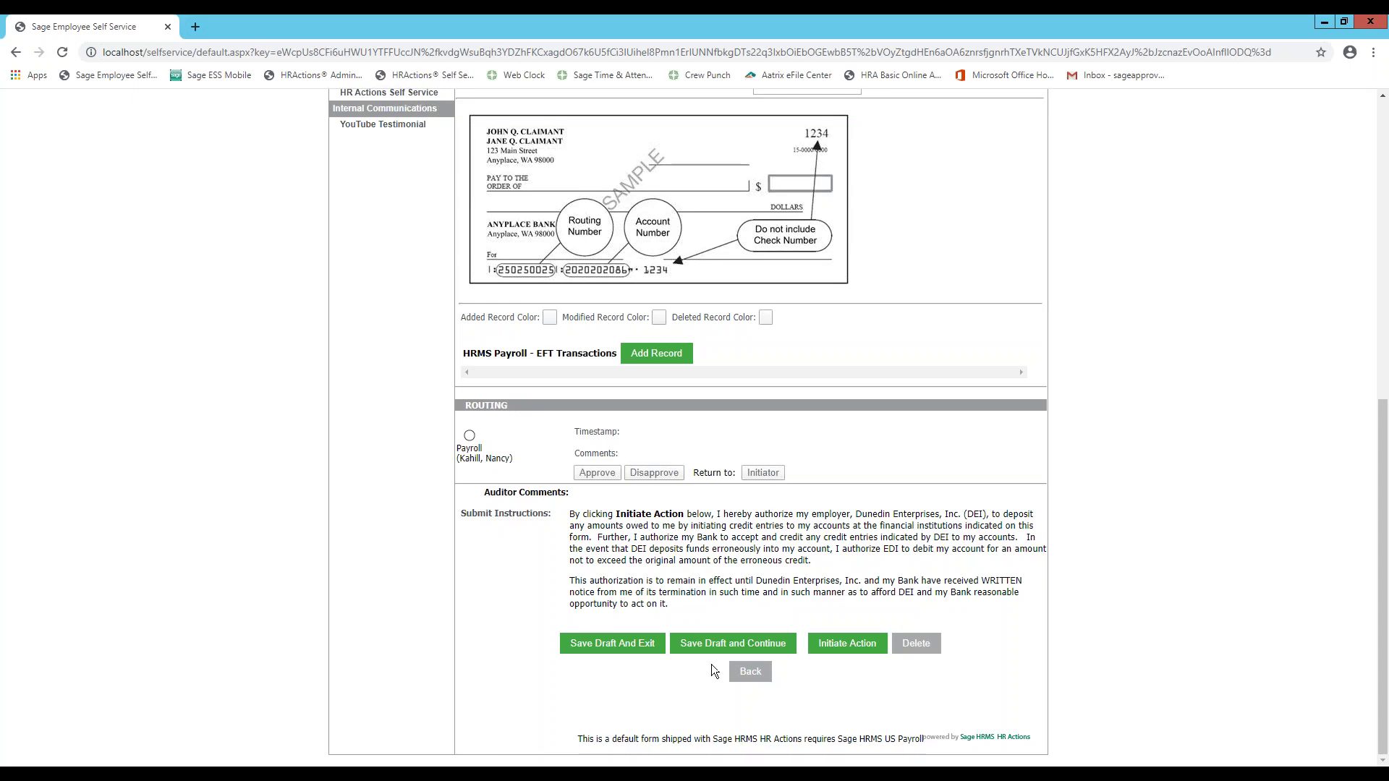
pyautogui.click(750, 671)
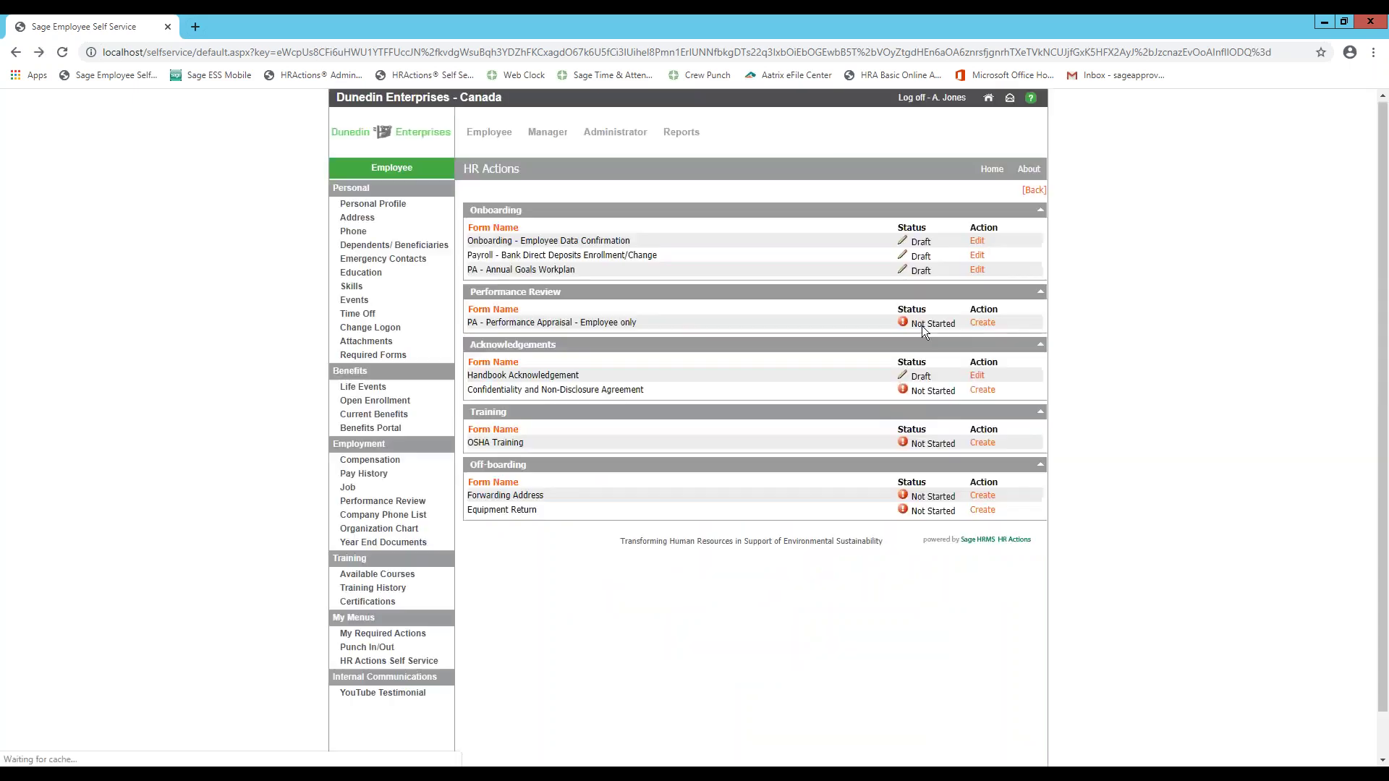
# - Open the Onboarding employee data confirmation draft and set the new first name to 'Adrian'
pyautogui.click(977, 240)
pyautogui.scroll(-1, 752, 434)
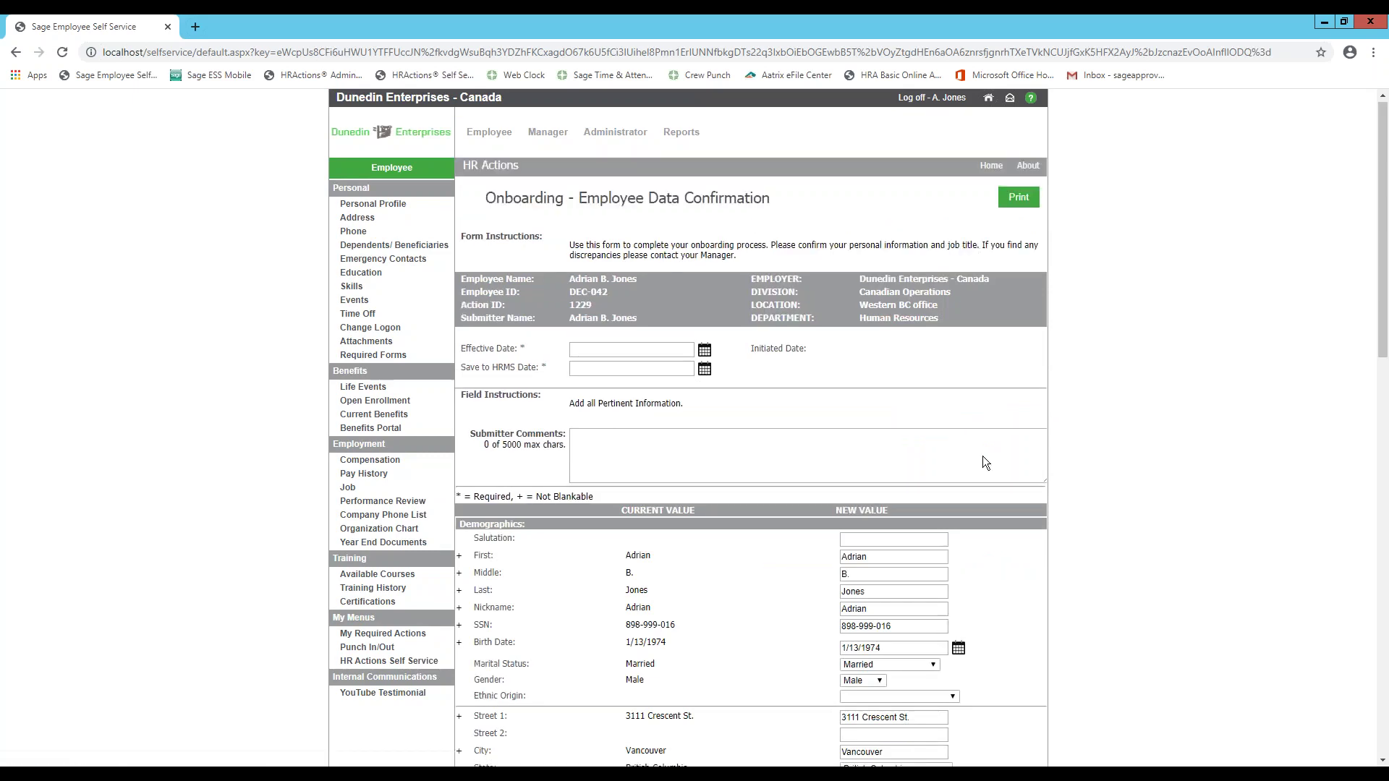
pyautogui.scroll(-1, 974, 467)
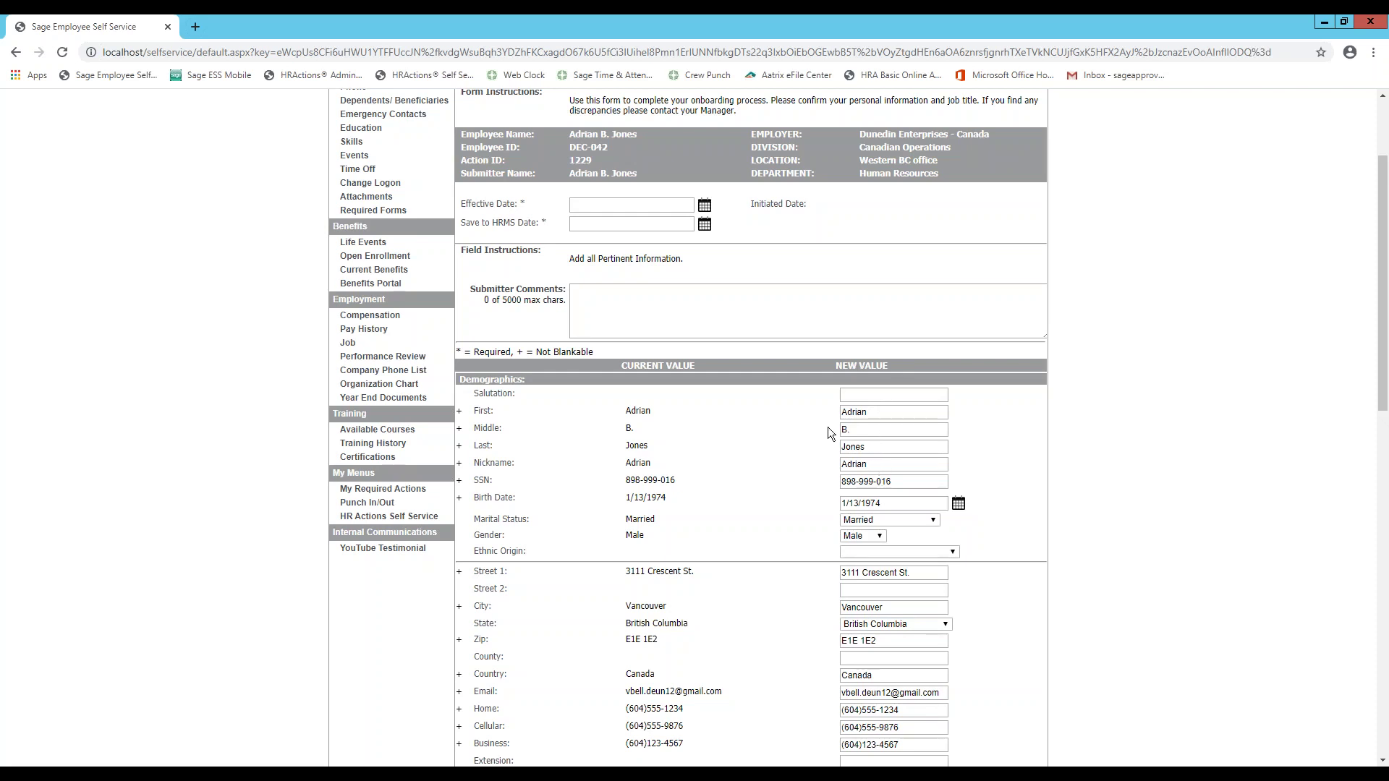
pyautogui.click(884, 410)
pyautogui.press('BackSpace')
pyautogui.press('BackSpace')
pyautogui.press('BackSpace')
pyautogui.press('BackSpace')
pyautogui.press('BackSpace')
pyautogui.press('BackSpace')
pyautogui.write('Adrian')
# - Correct the new Zip value to E1E 1E1 and dismiss the suggested addresses
pyautogui.scroll(-1, 897, 519)
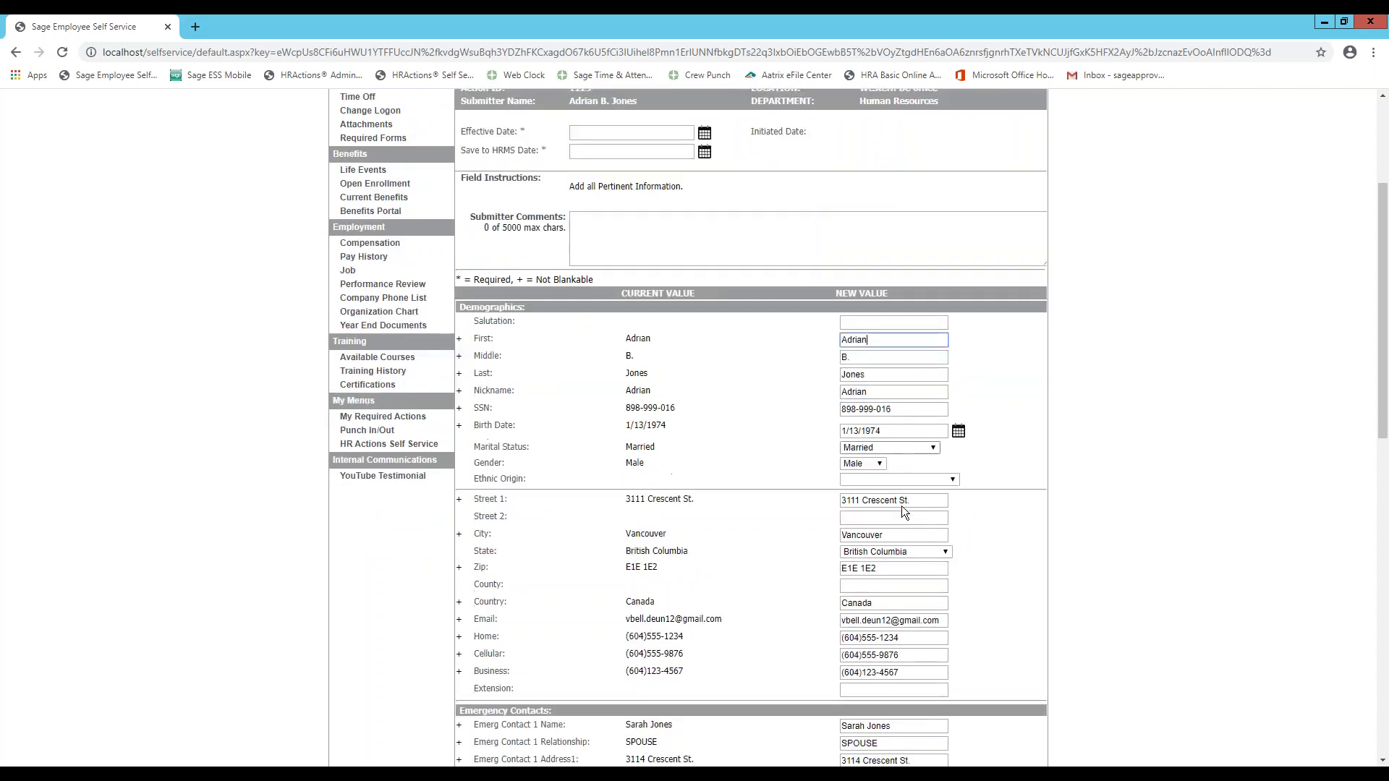
pyautogui.scroll(-2, 892, 533)
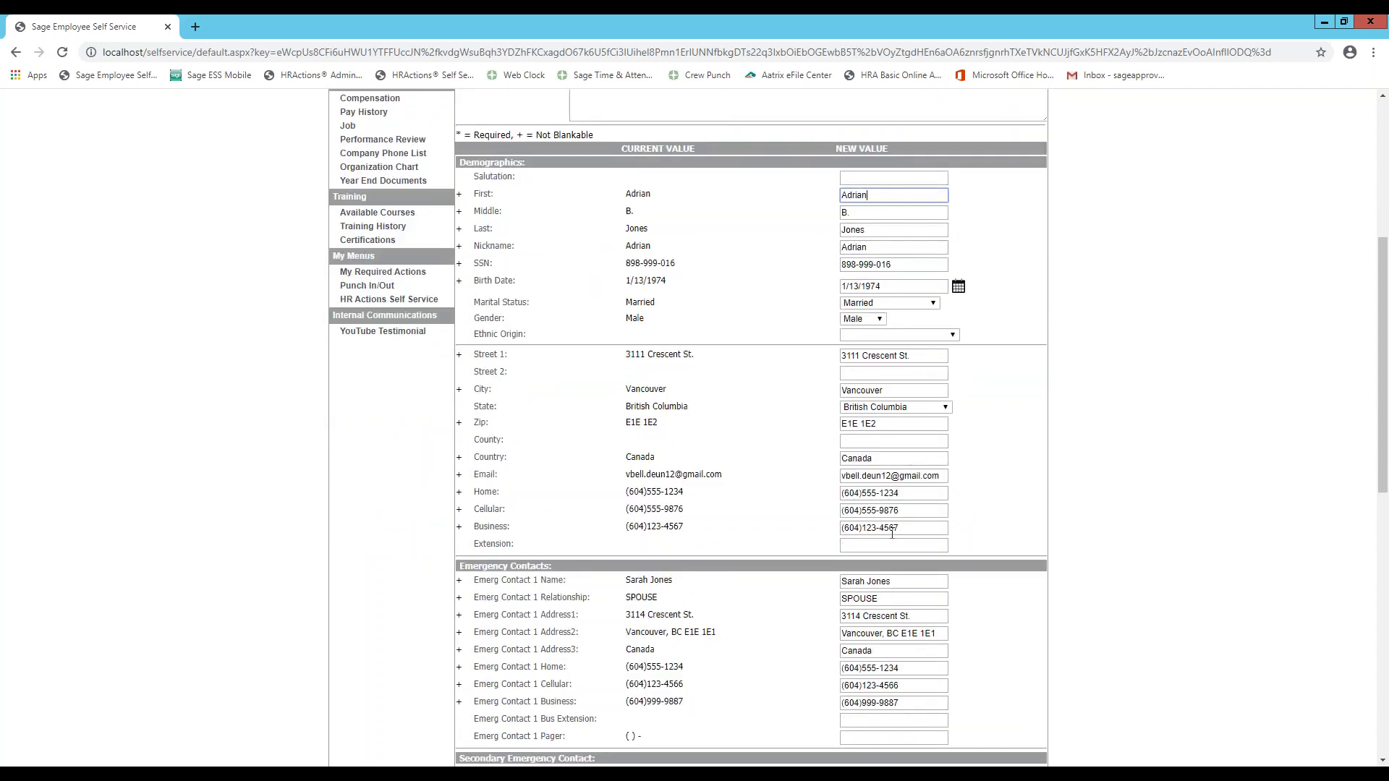
pyautogui.click(887, 425)
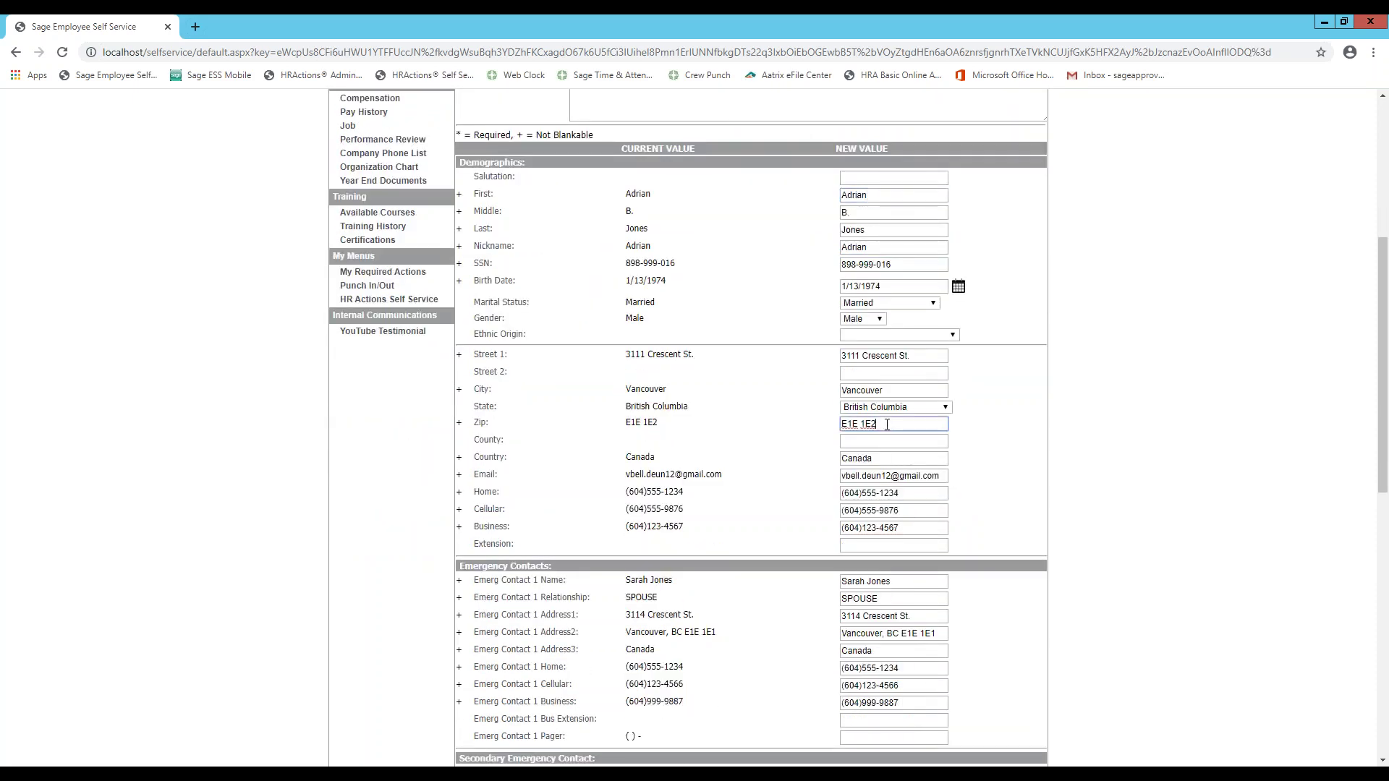
pyautogui.press('BackSpace')
pyautogui.write('1')
pyautogui.click(892, 441)
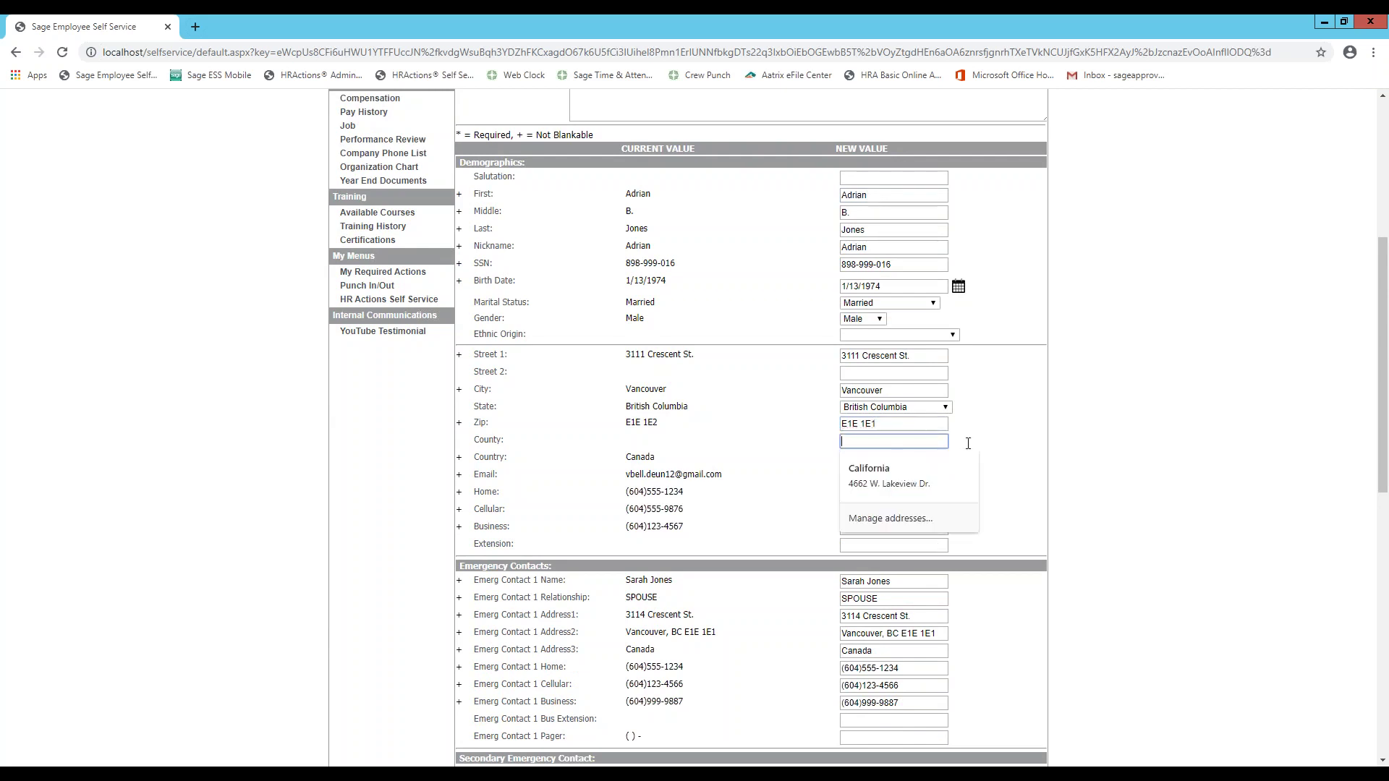
pyautogui.click(991, 442)
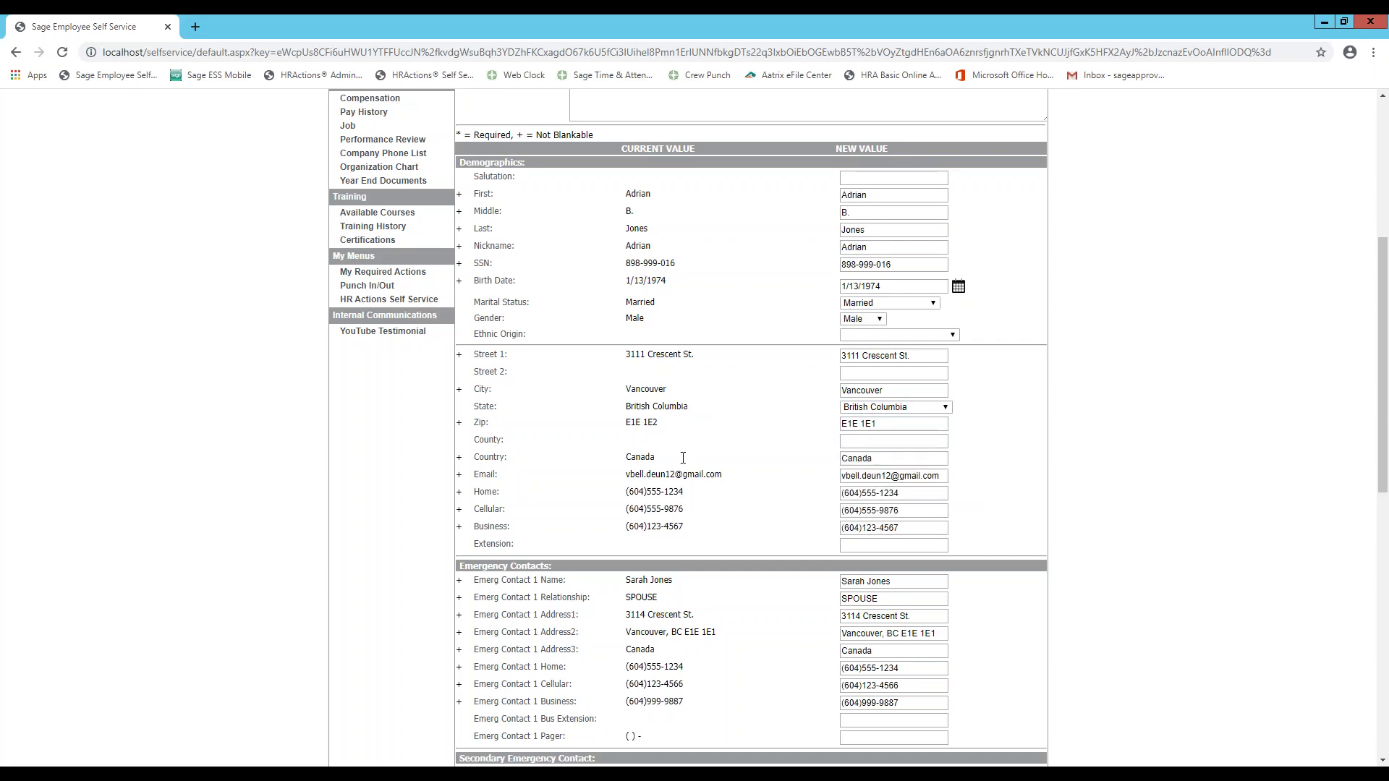
pyautogui.scroll(-4, 790, 478)
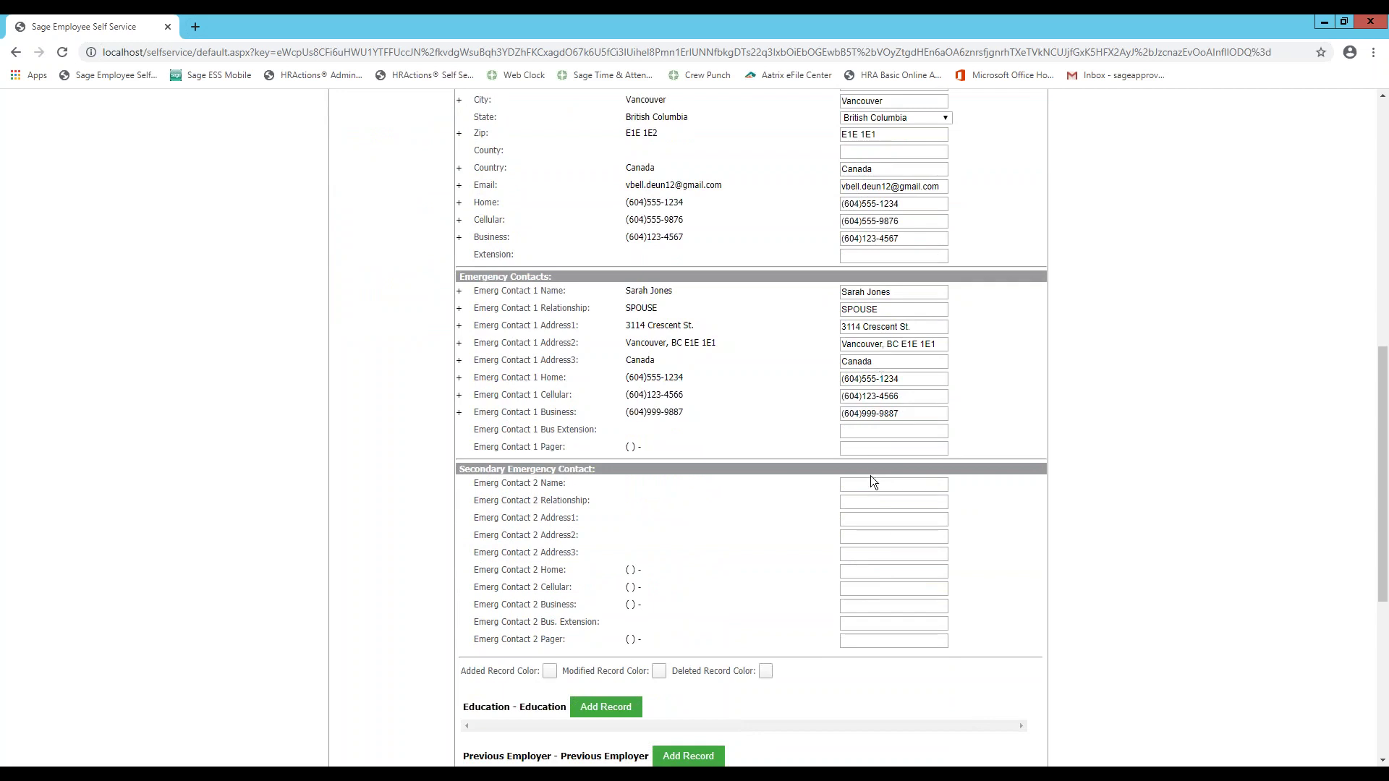
# - Enter the second emergency contact's full name and relationship Father
pyautogui.click(872, 484)
pyautogui.press('Tab')
pyautogui.write('P')
pyautogui.write('ather')
pyautogui.click(847, 520)
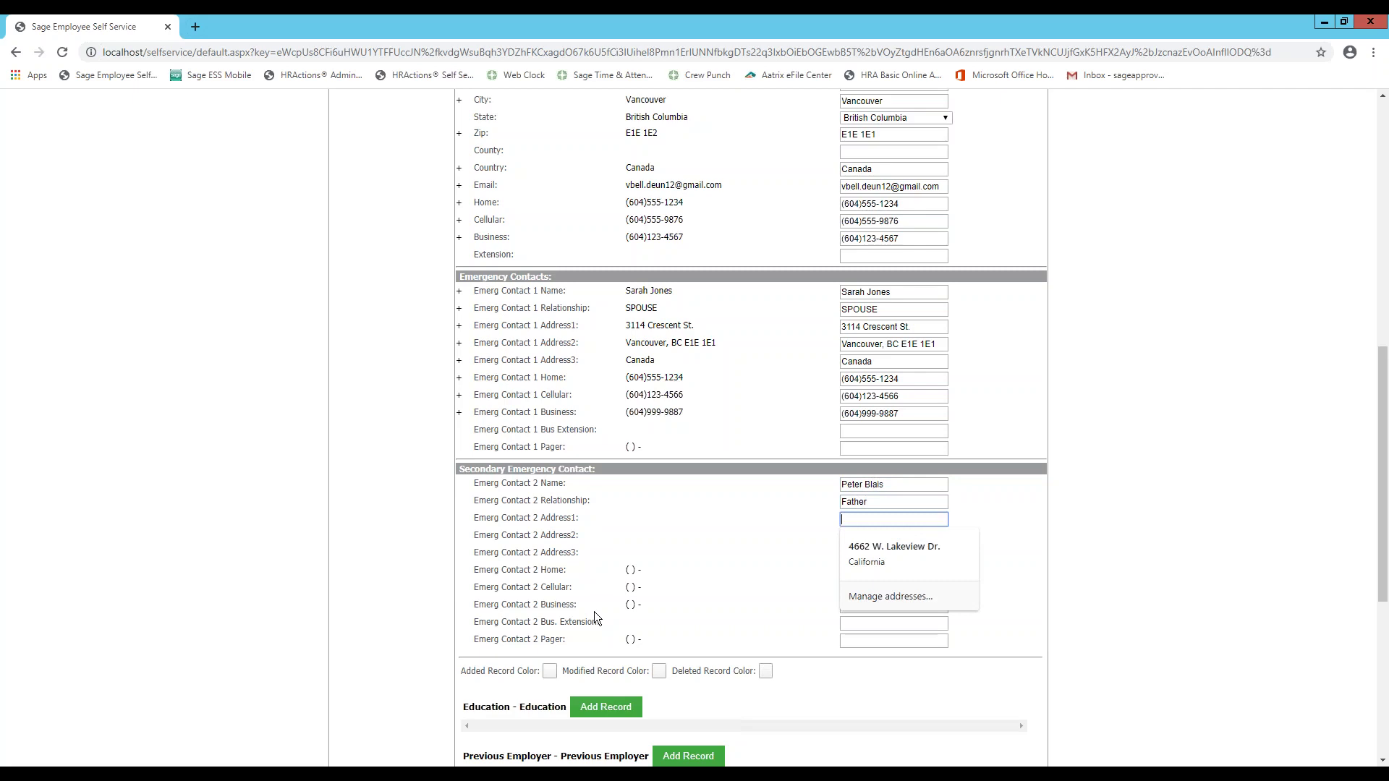
# - Save the onboarding form as a draft and switch to the employee's Sage HRMS record
pyautogui.scroll(-5, 594, 613)
pyautogui.scroll(-1, 591, 625)
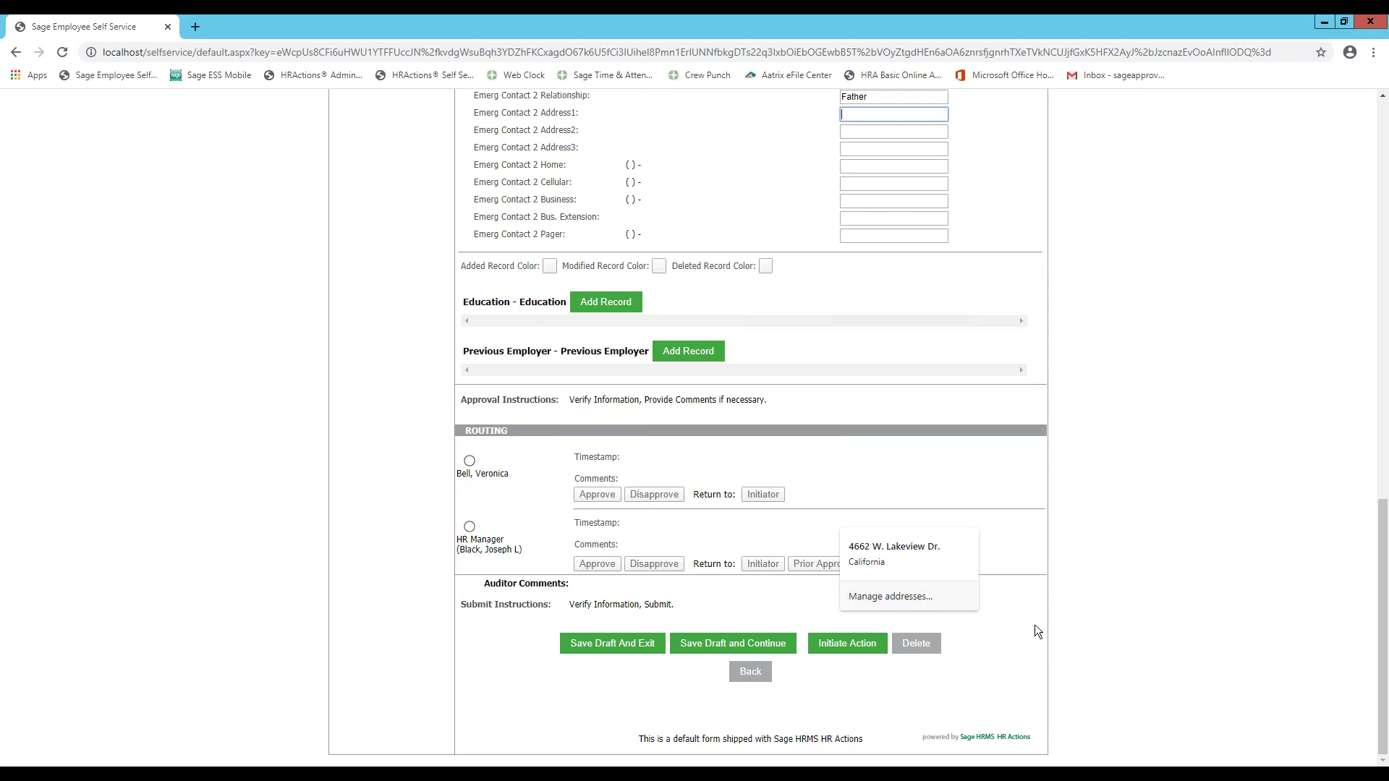
pyautogui.click(185, 570)
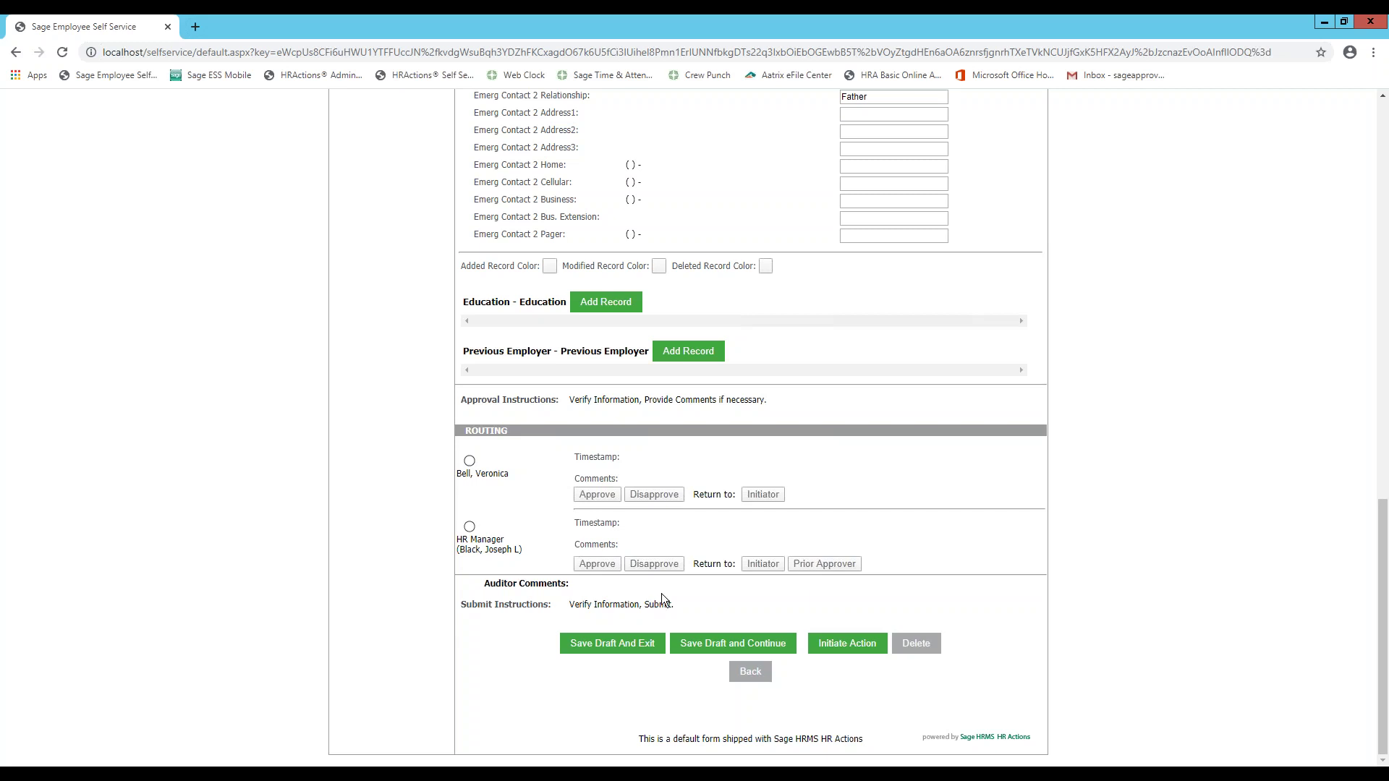
pyautogui.click(636, 651)
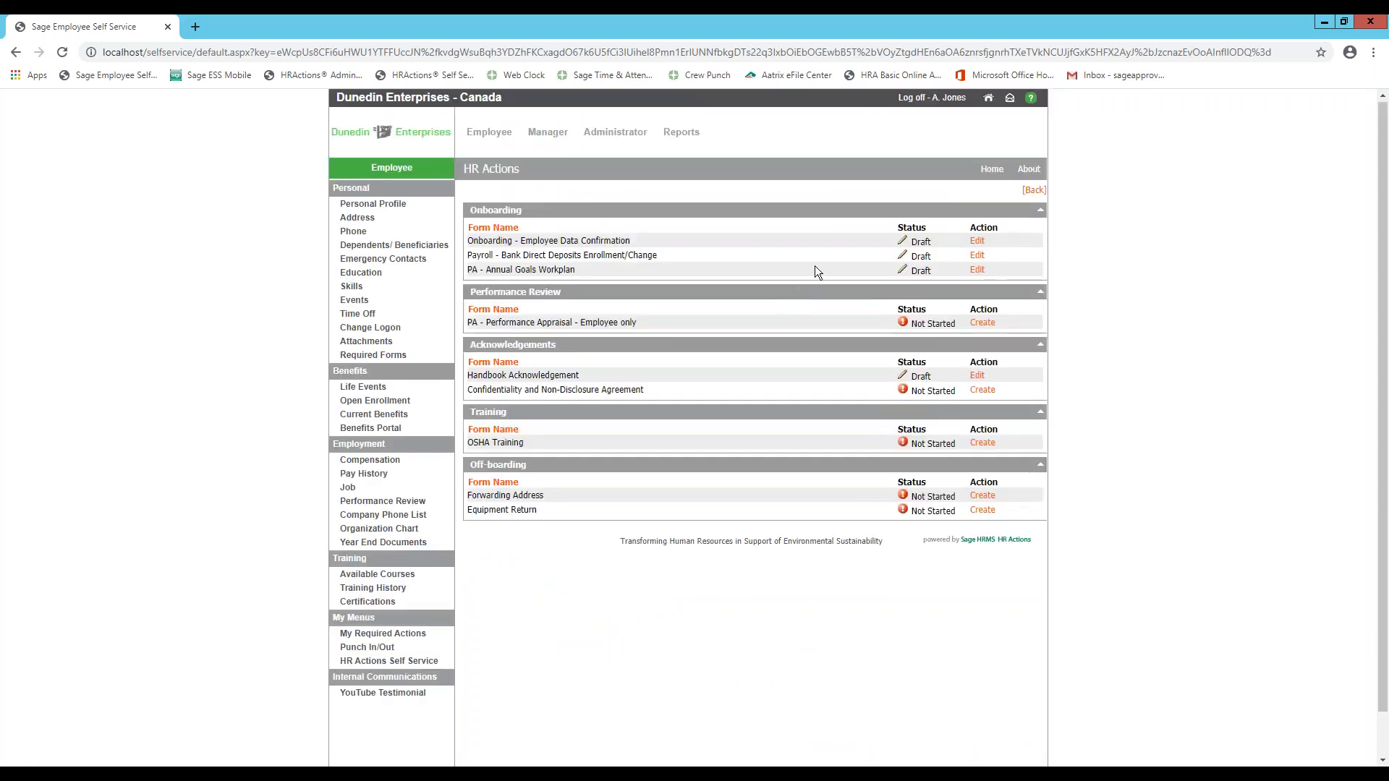
pyautogui.click(174, 761)
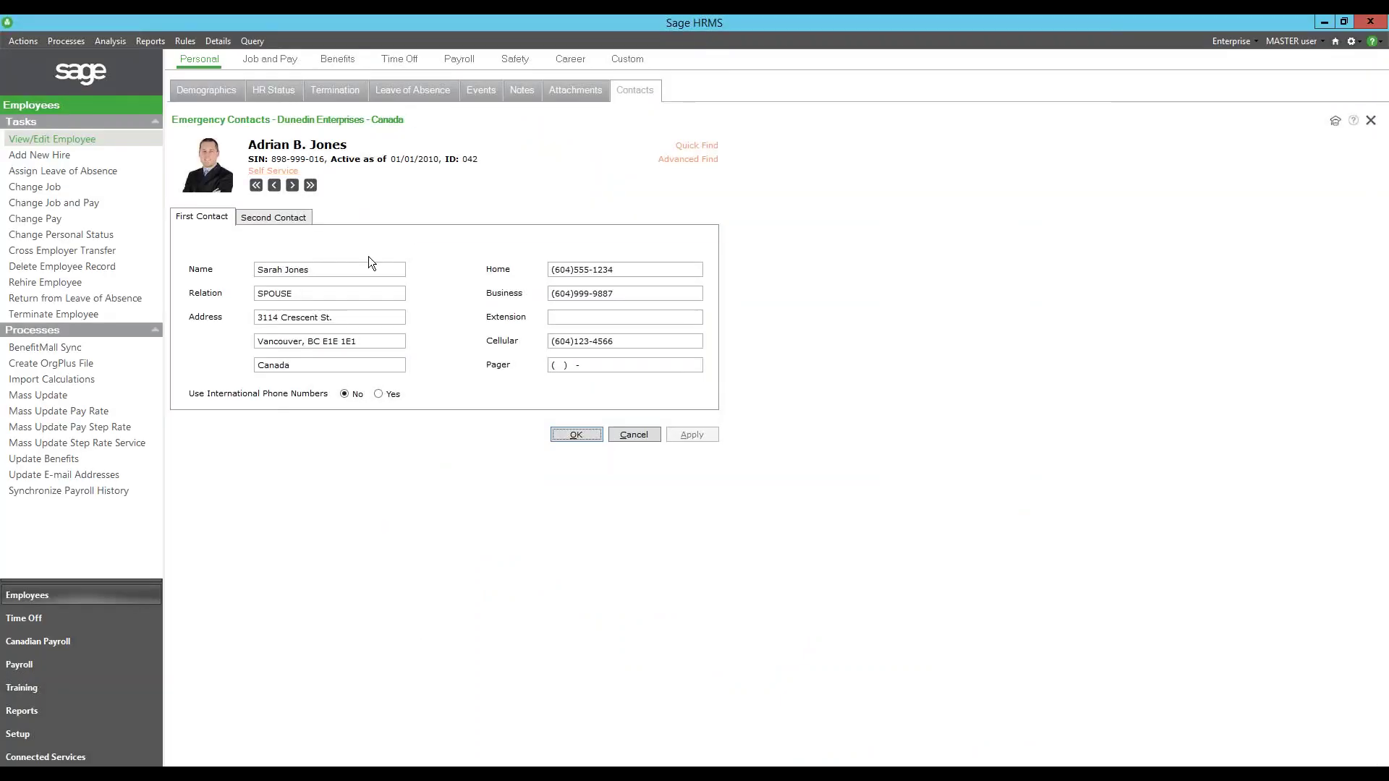
# - Check the blank Second Contact tab in Sage HRMS, then minimize the HRMS window
pyautogui.click(290, 219)
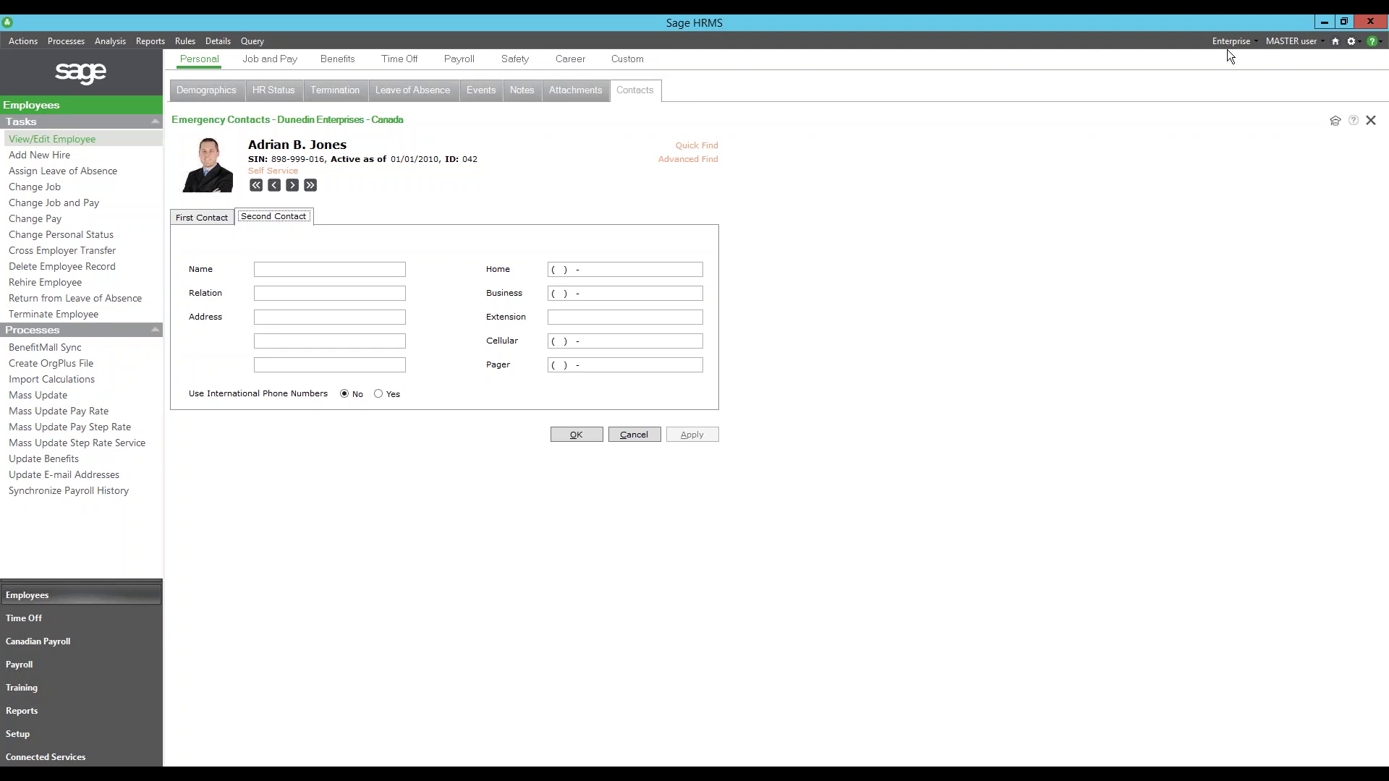
pyautogui.click(1324, 22)
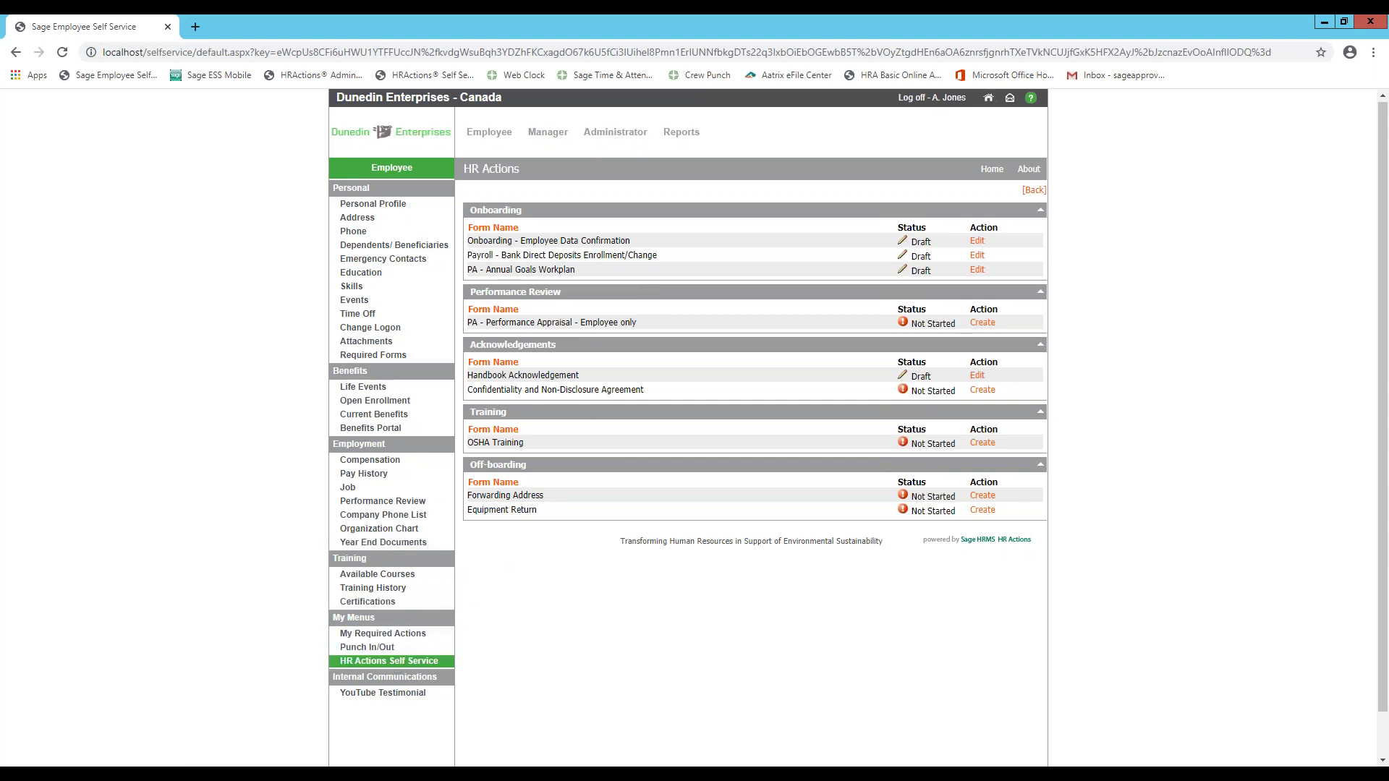
# - Start a new HR action for a chosen direct report, leaving the form type at All
pyautogui.click(395, 661)
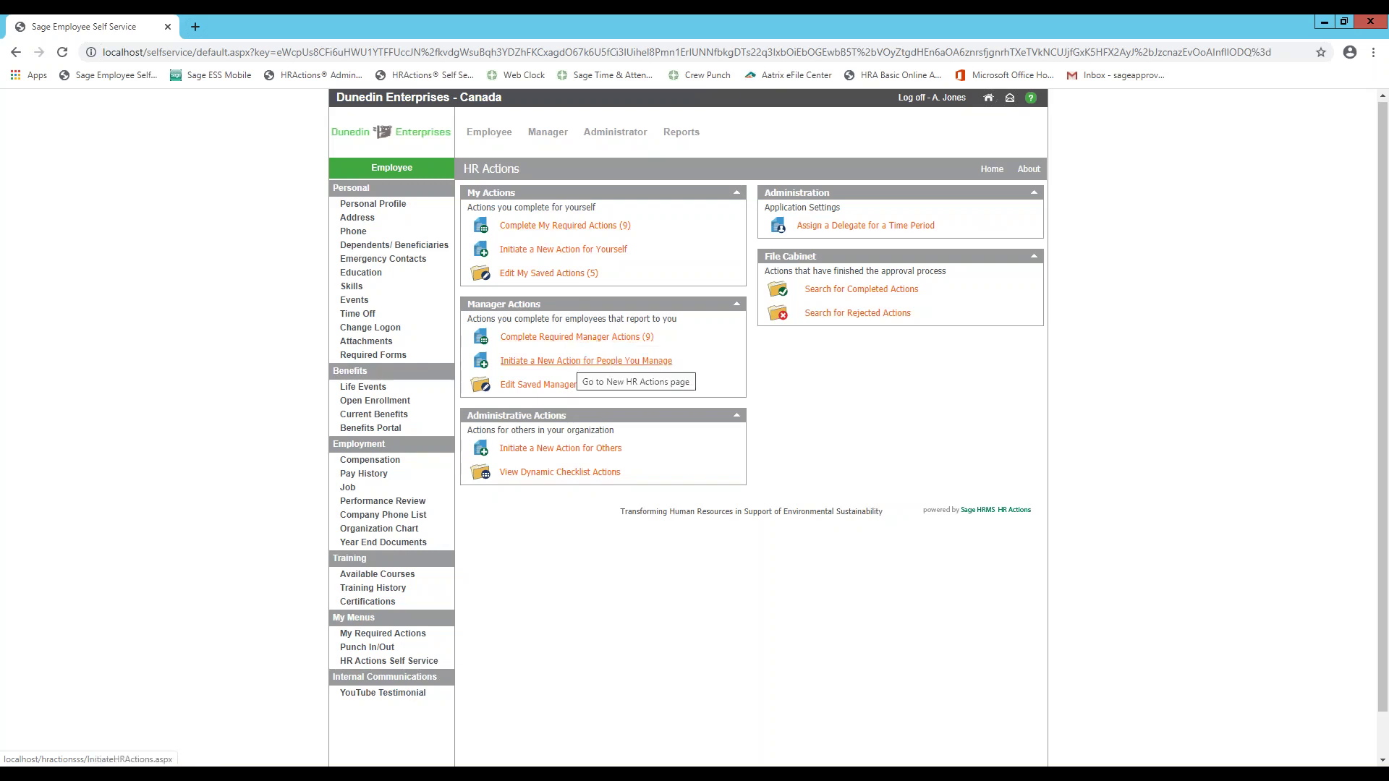
pyautogui.click(570, 361)
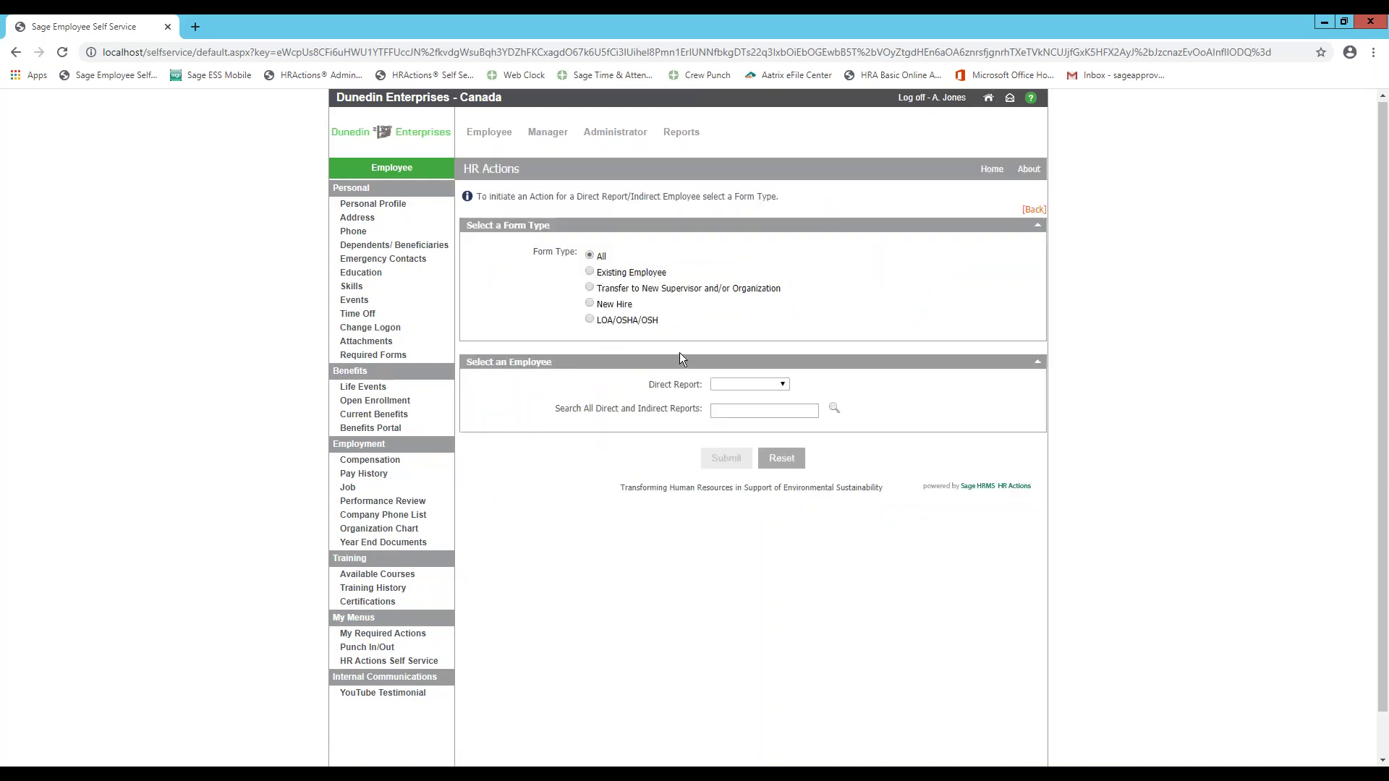
pyautogui.click(775, 388)
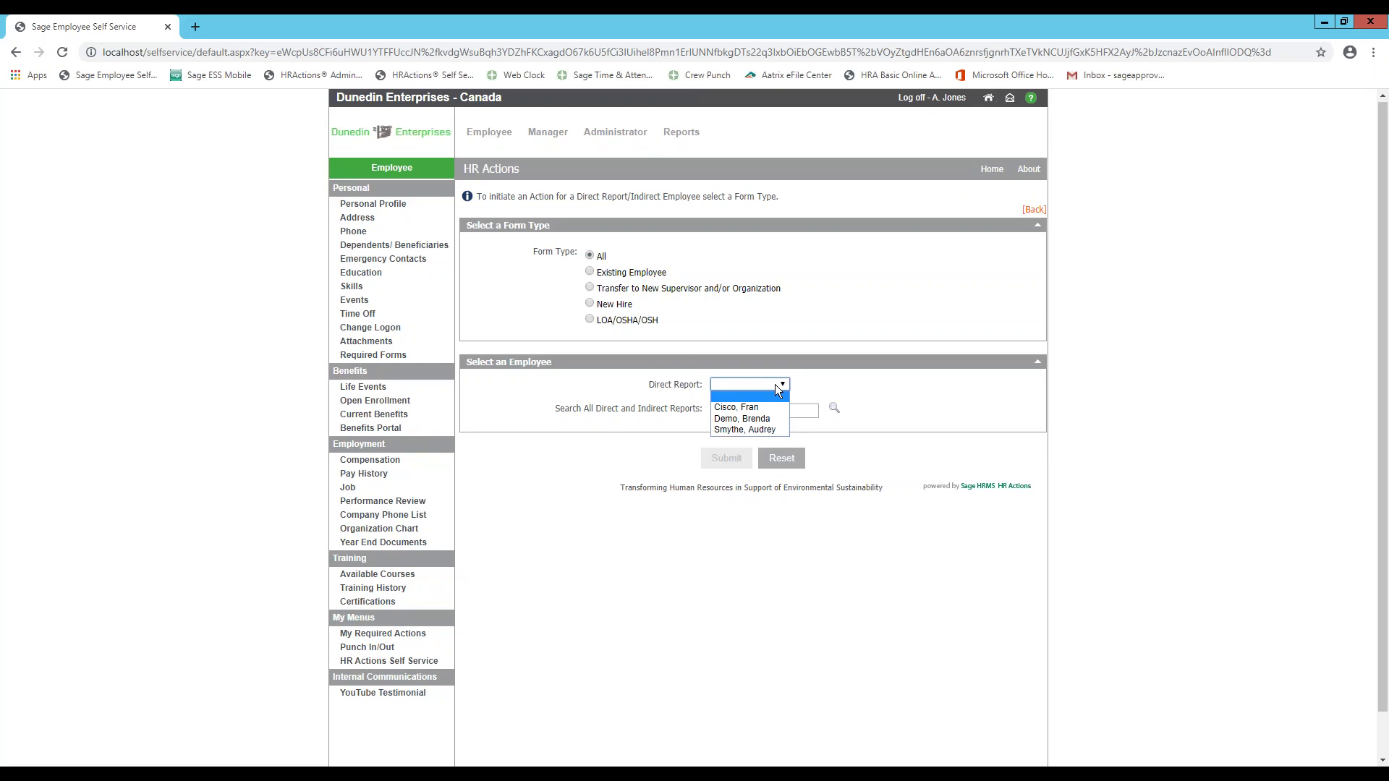
pyautogui.click(748, 430)
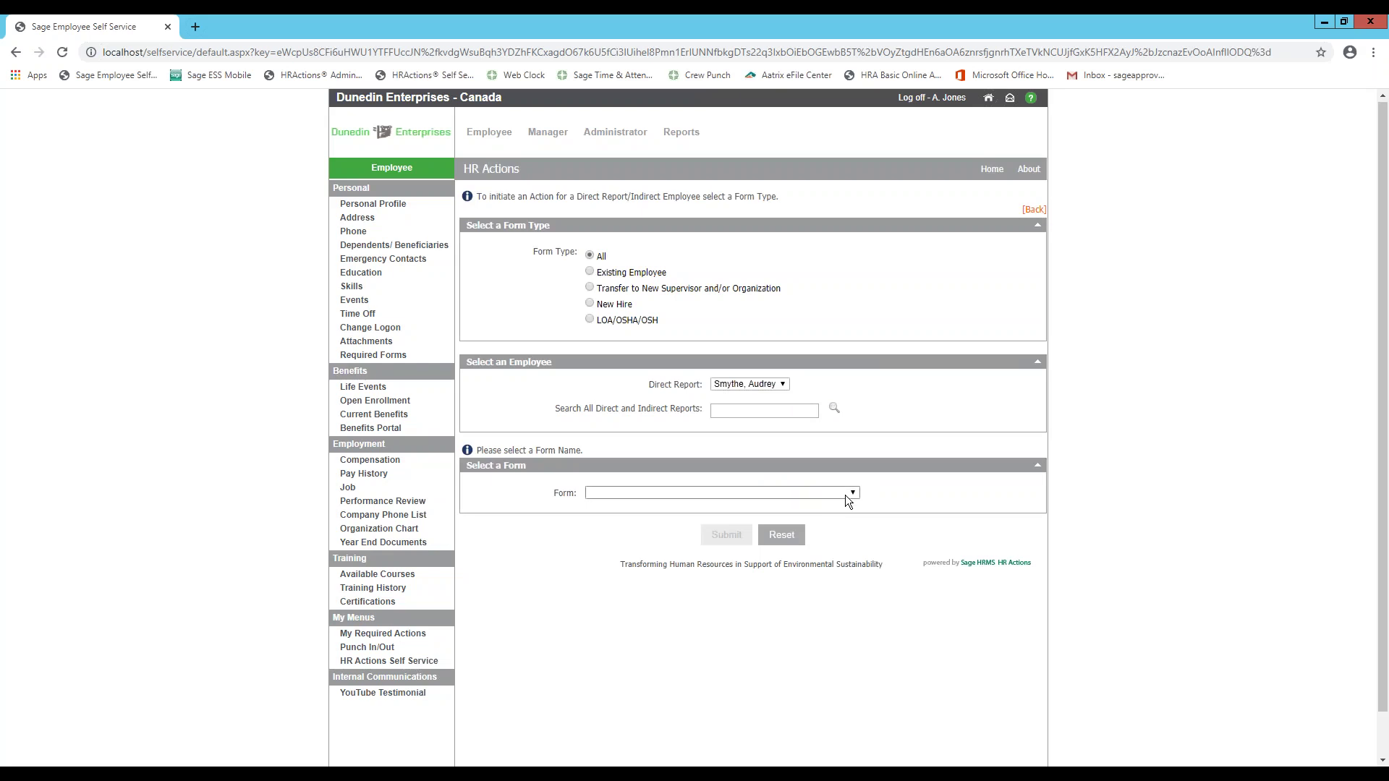
pyautogui.click(845, 495)
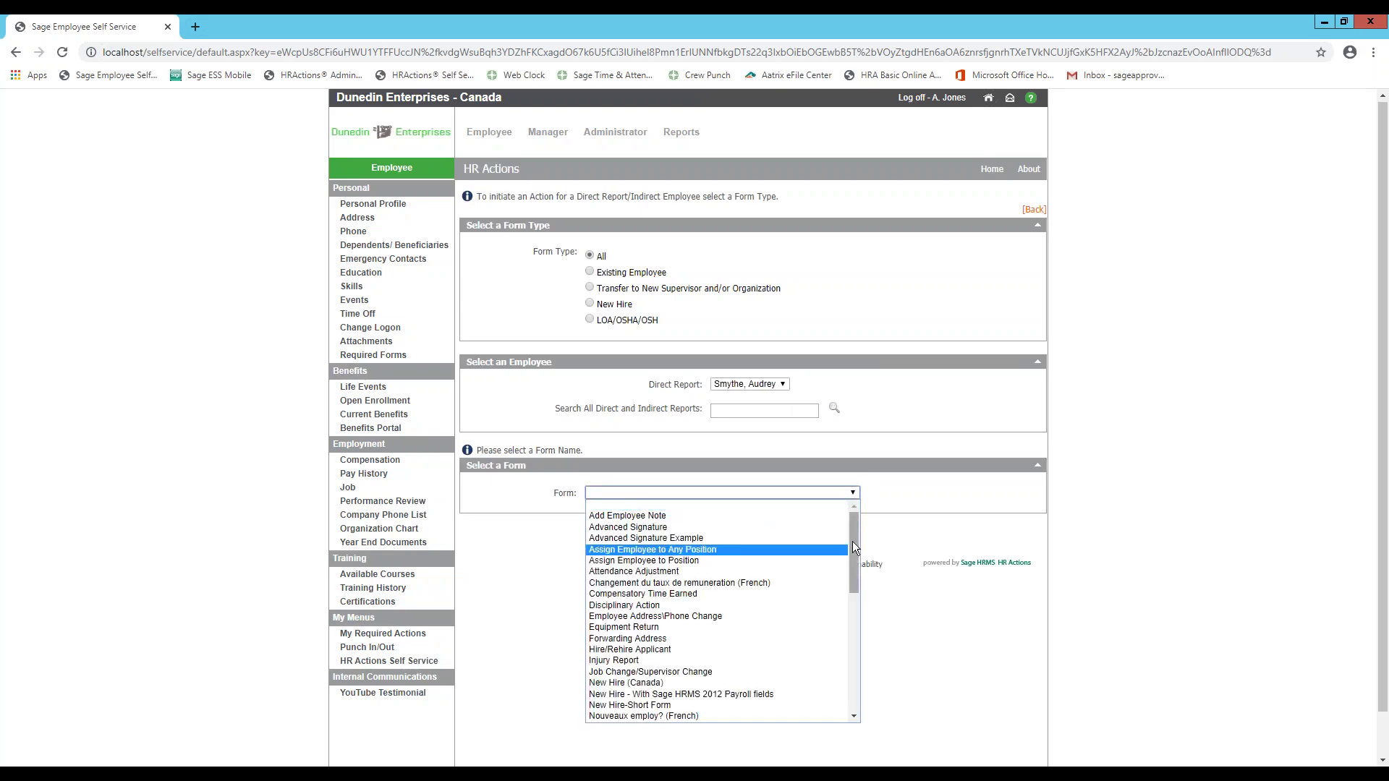
pyautogui.moveTo(852, 541)
pyautogui.mouseDown()
pyautogui.moveTo(856, 671)
pyautogui.moveTo(858, 556)
pyautogui.mouseUp()
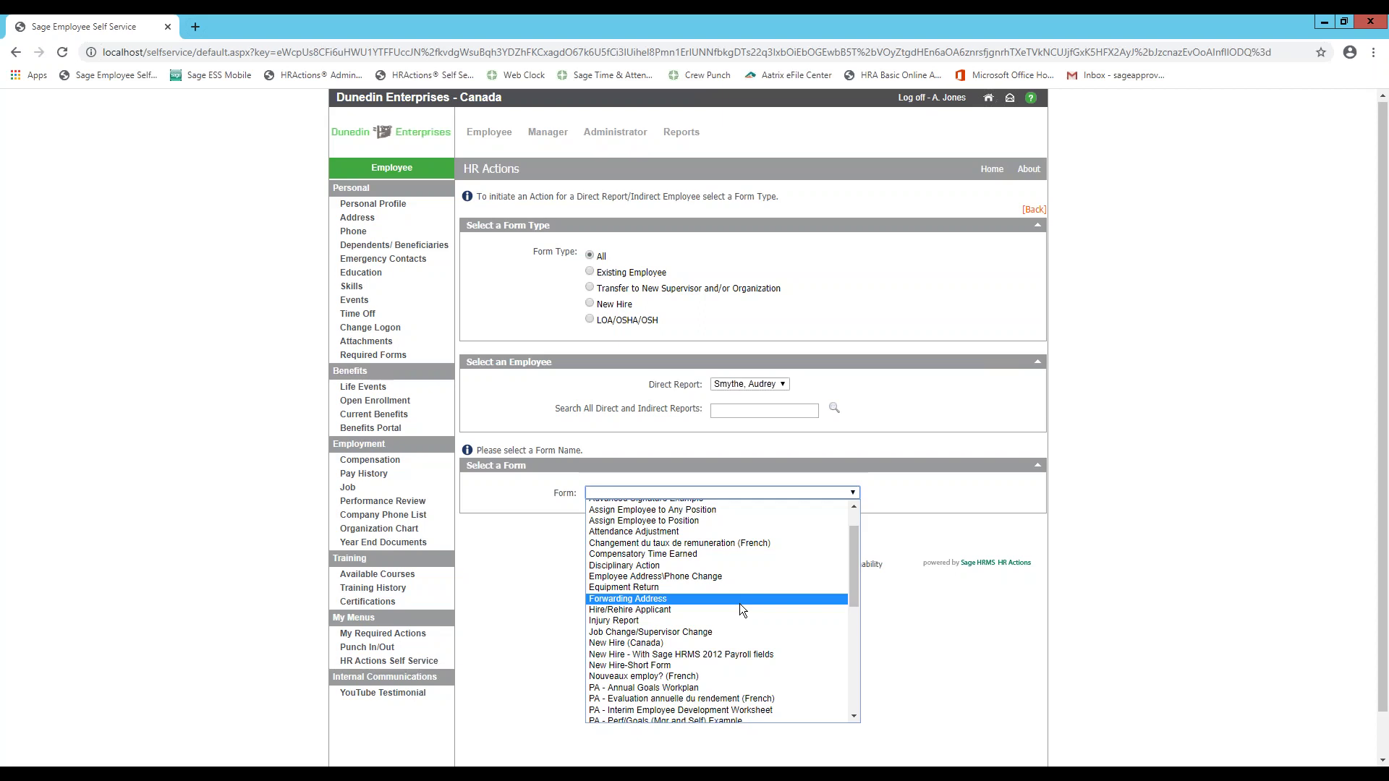
pyautogui.click(536, 548)
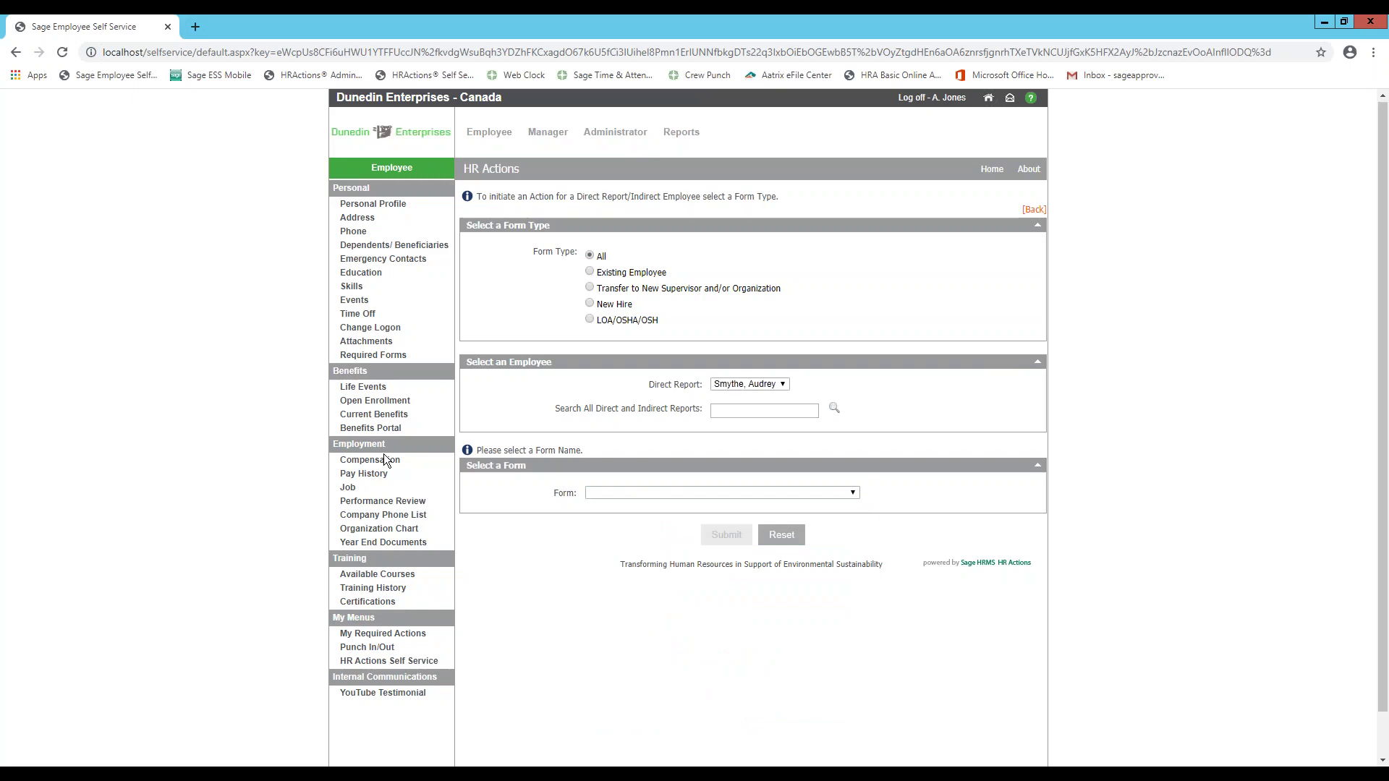
# - Review the 3/24/2020 pay stub from Pay History, close it, then view the Performance Review
pyautogui.click(364, 473)
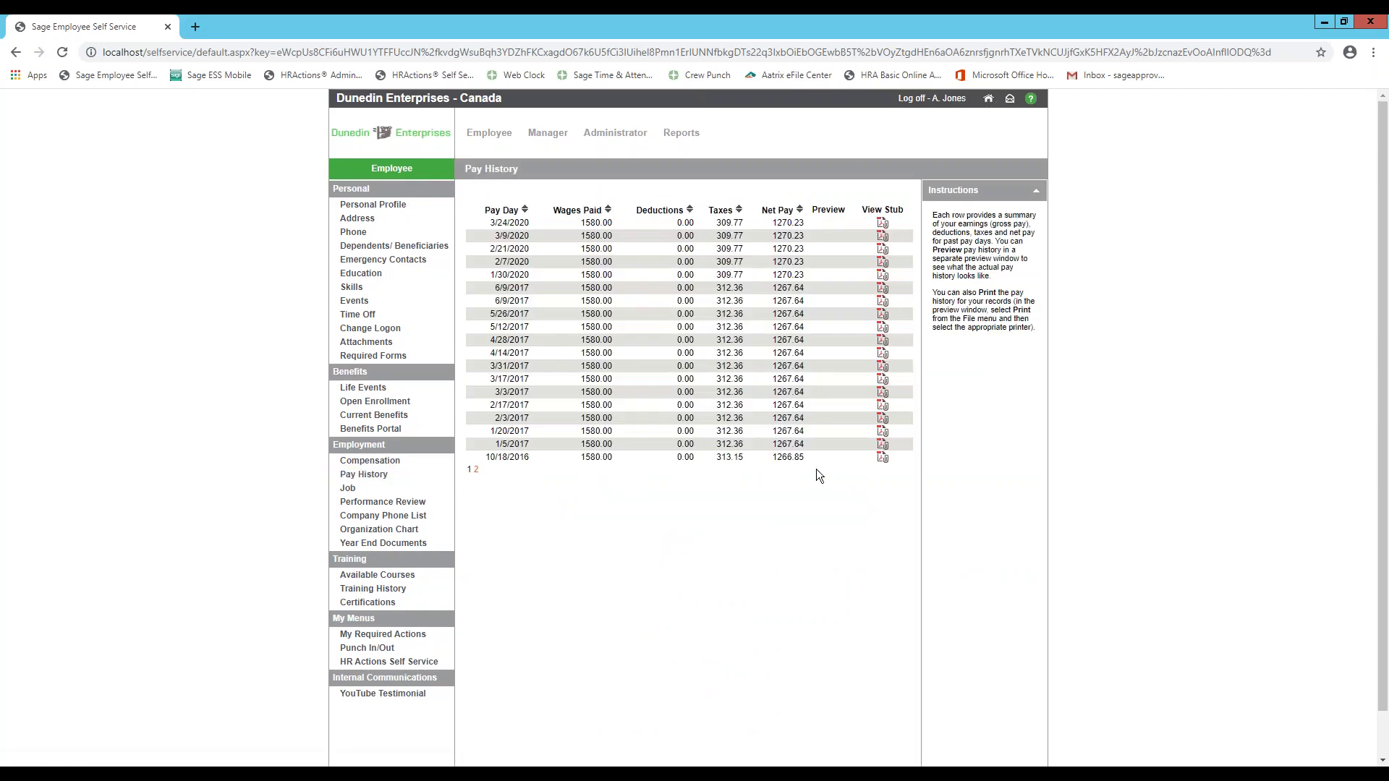
pyautogui.click(882, 226)
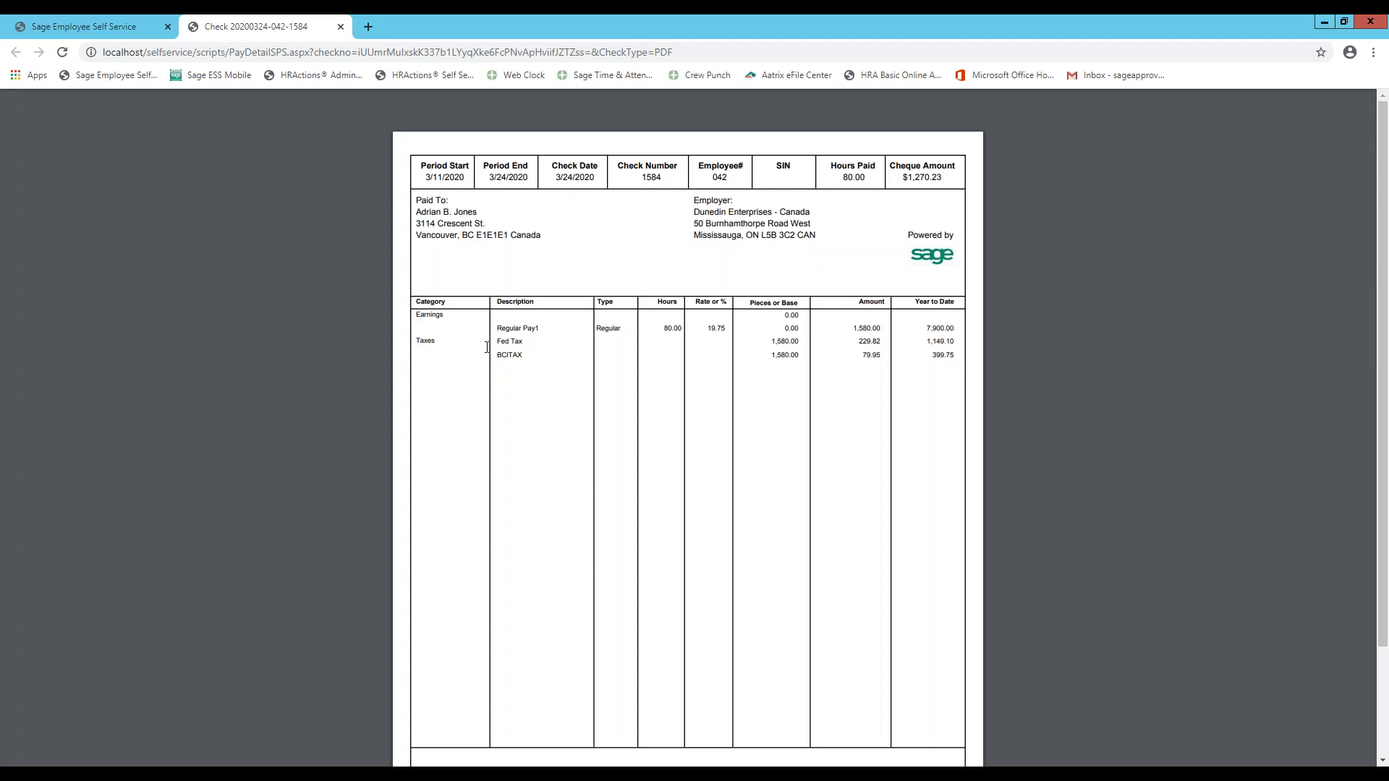
pyautogui.scroll(-2, 680, 495)
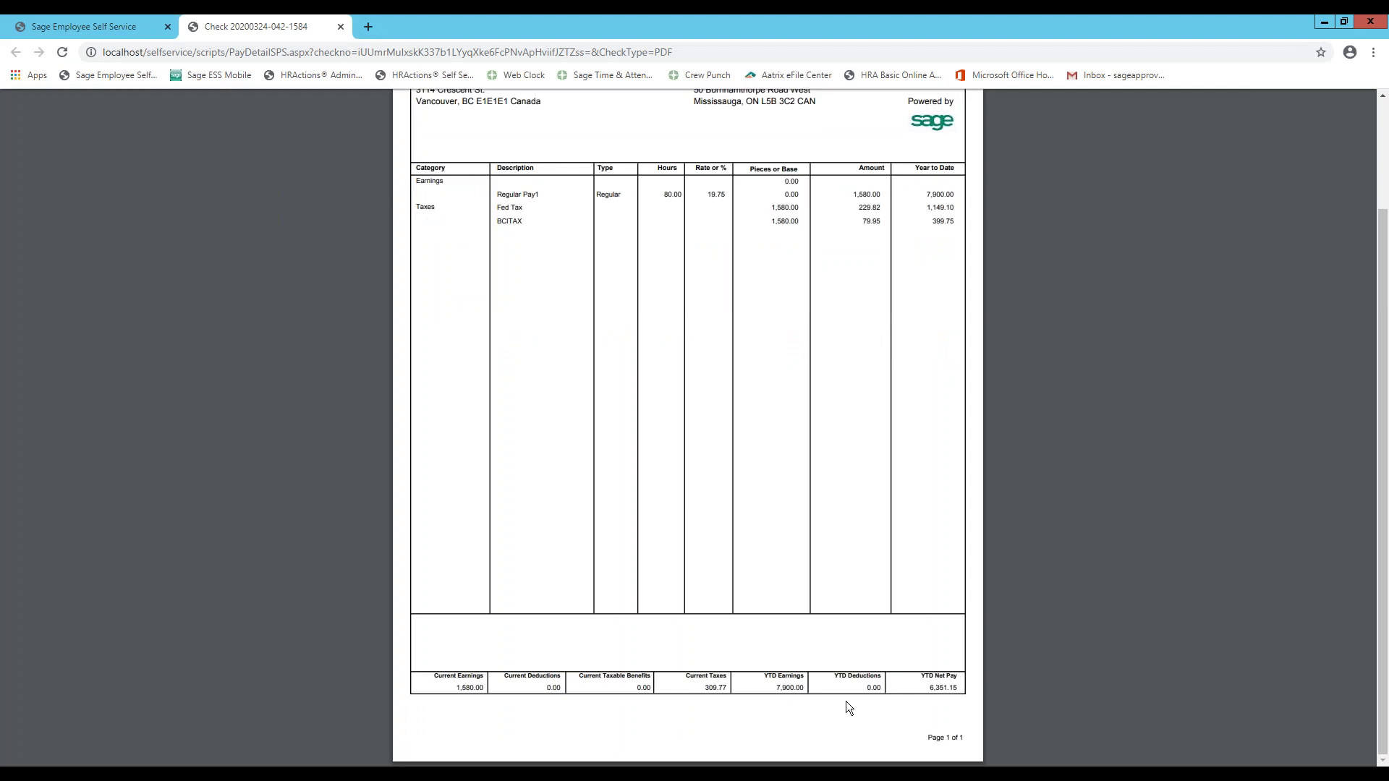
pyautogui.scroll(2, 846, 702)
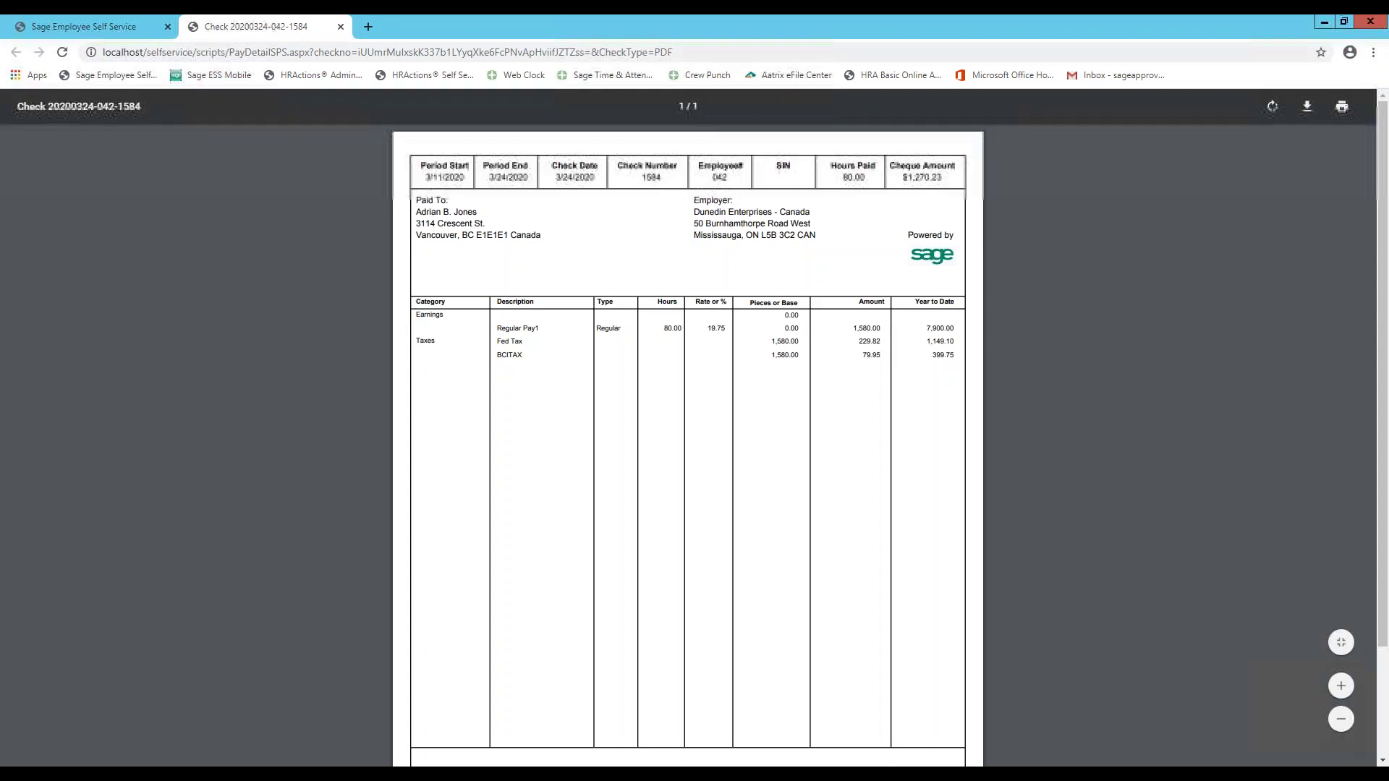
pyautogui.click(340, 27)
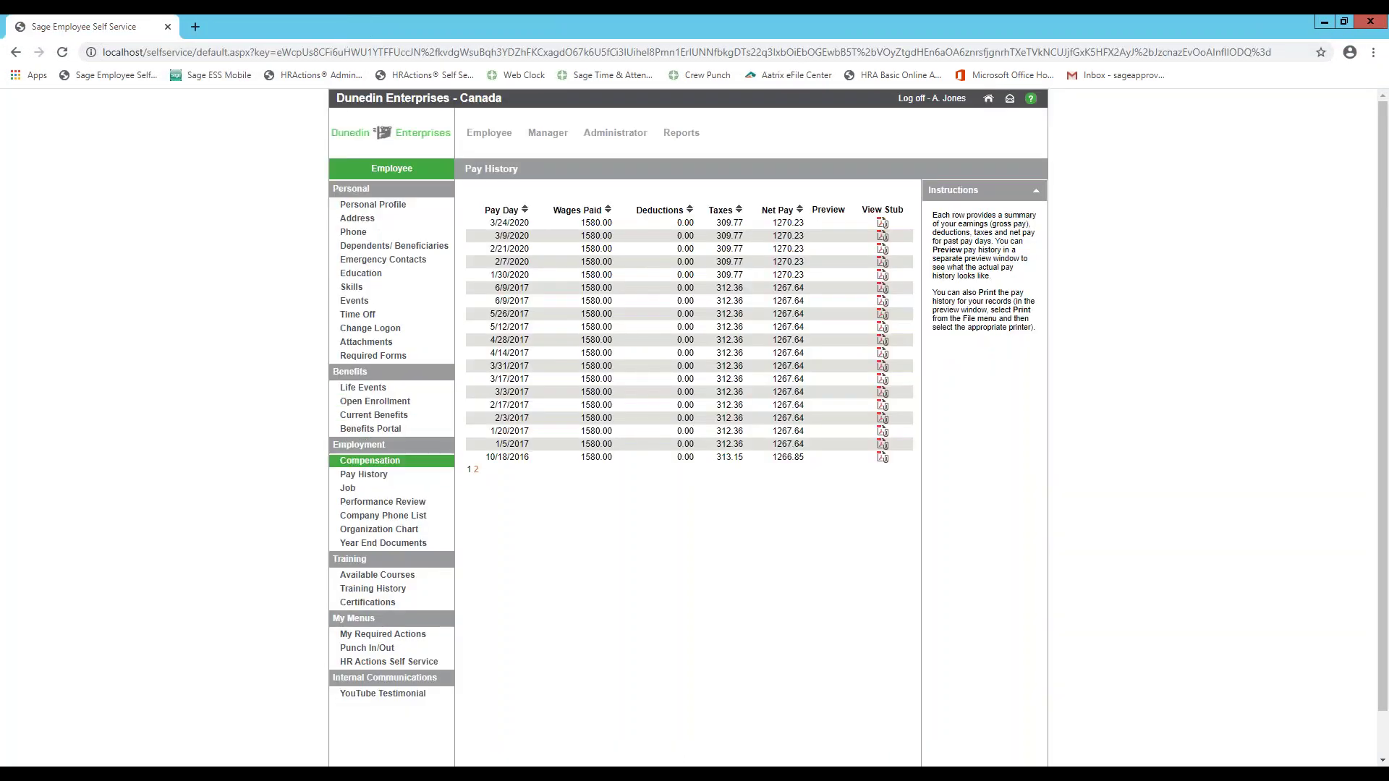
pyautogui.click(374, 507)
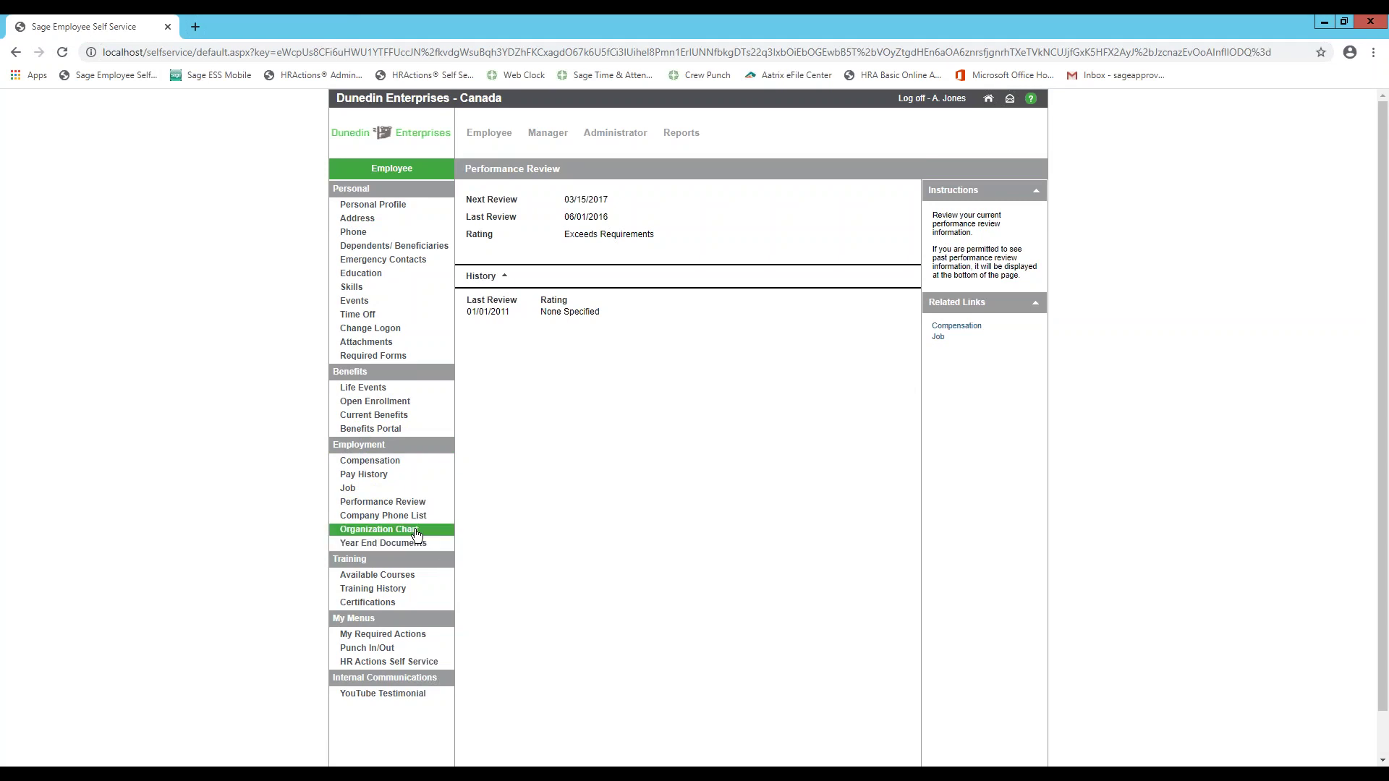
# - List all employees in the Organization Chart and open the Machine Oper I employee's chart
pyautogui.click(416, 532)
pyautogui.click(745, 255)
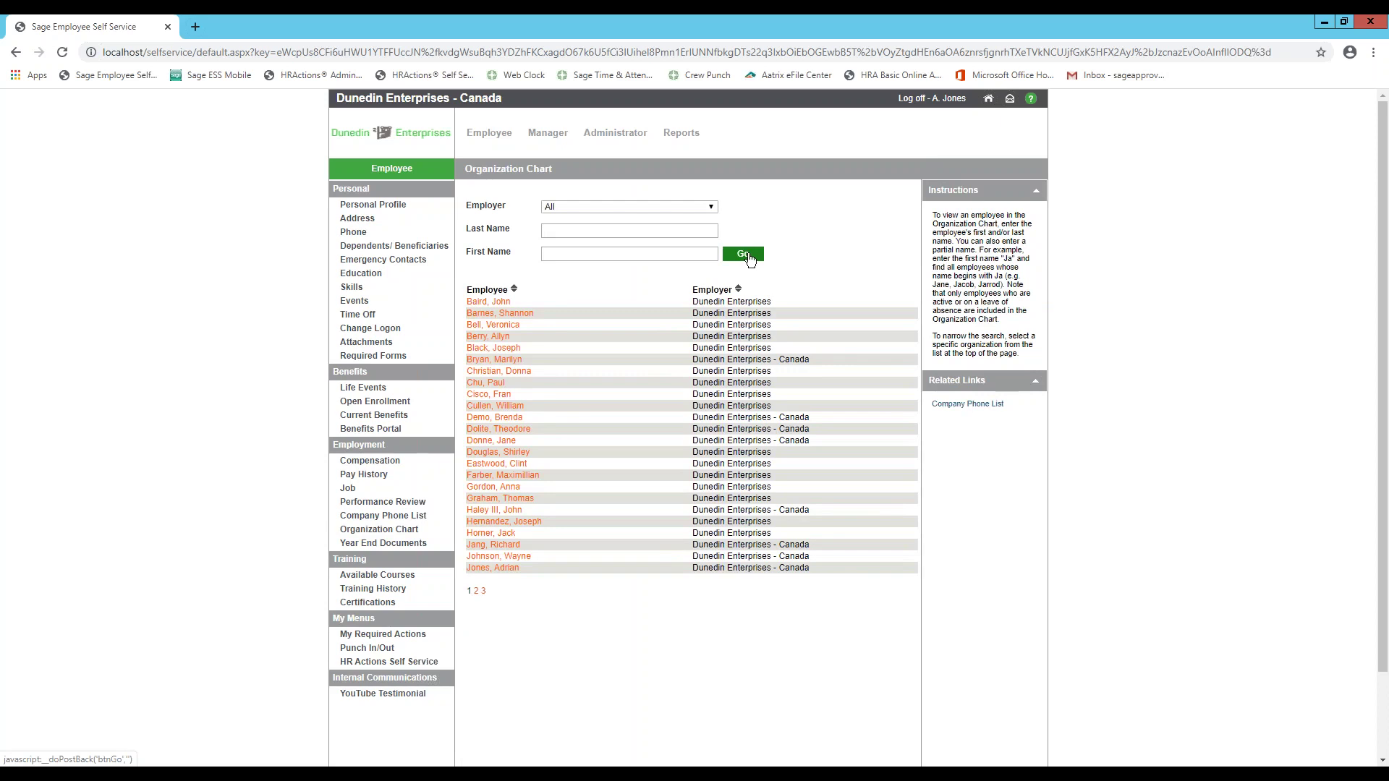
pyautogui.moveTo(515, 376)
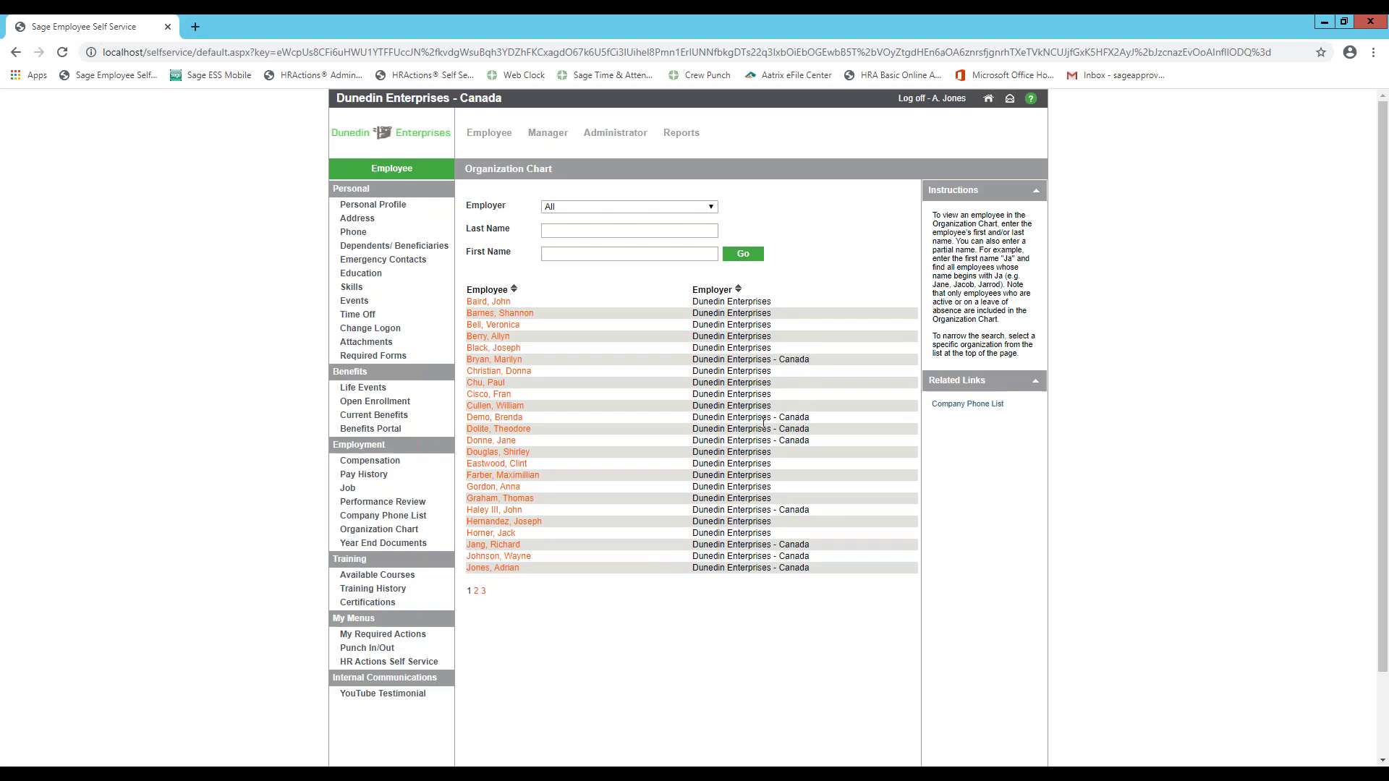
pyautogui.click(516, 373)
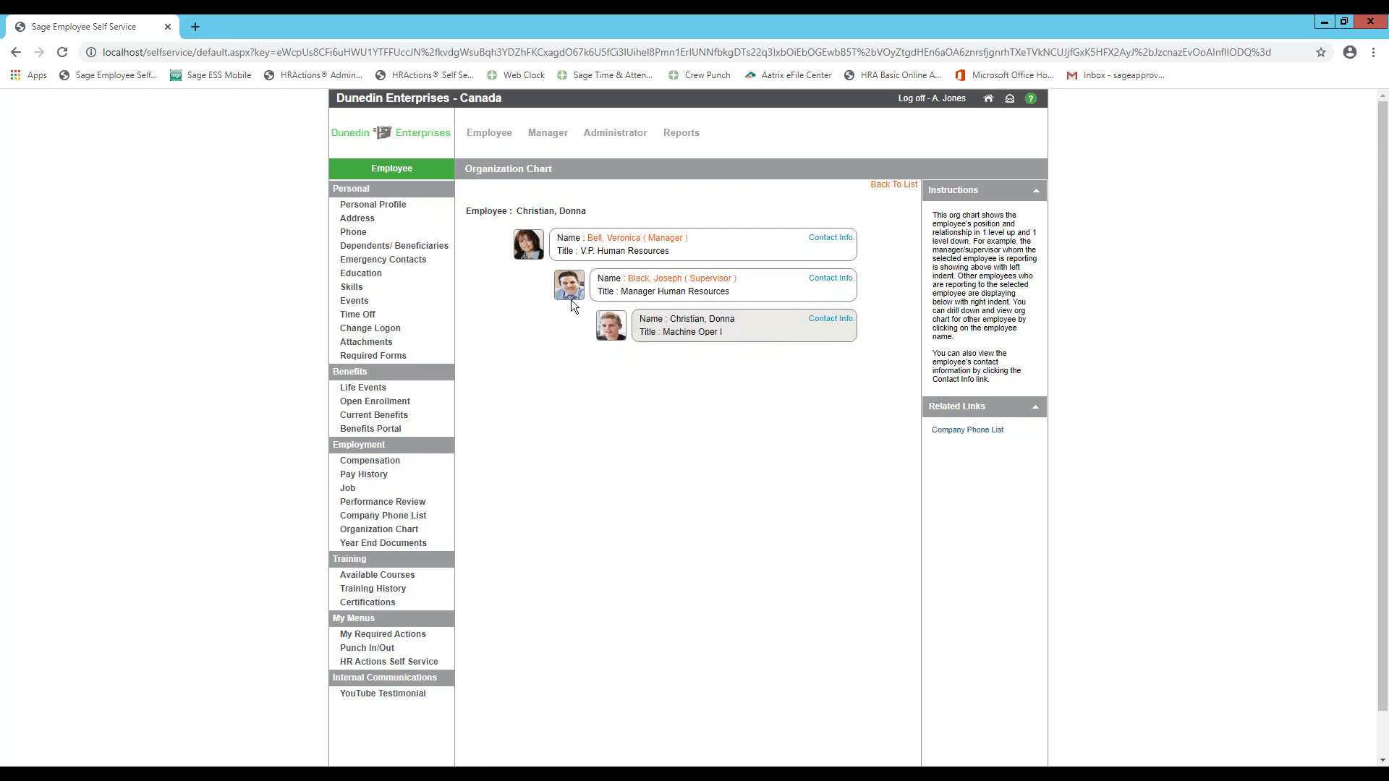
pyautogui.moveTo(569, 292)
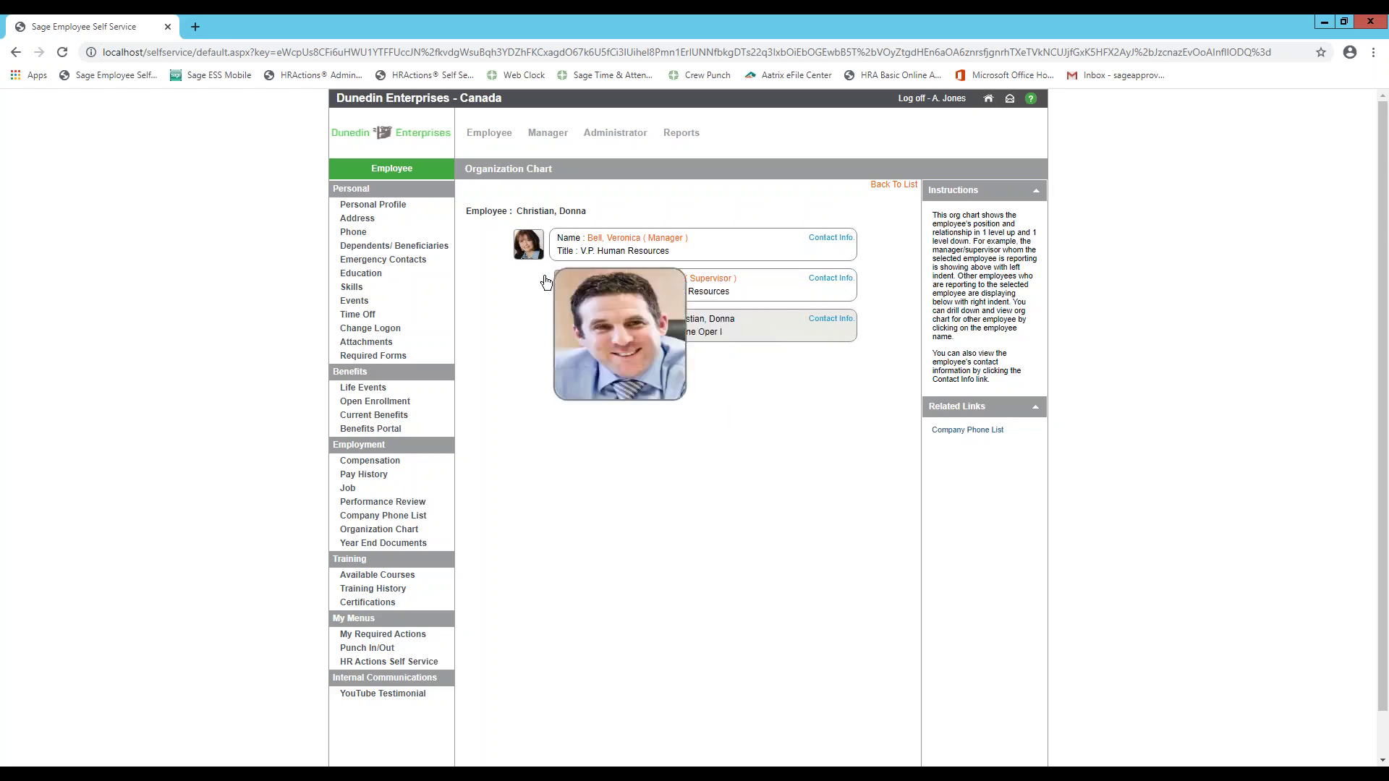
pyautogui.moveTo(526, 248)
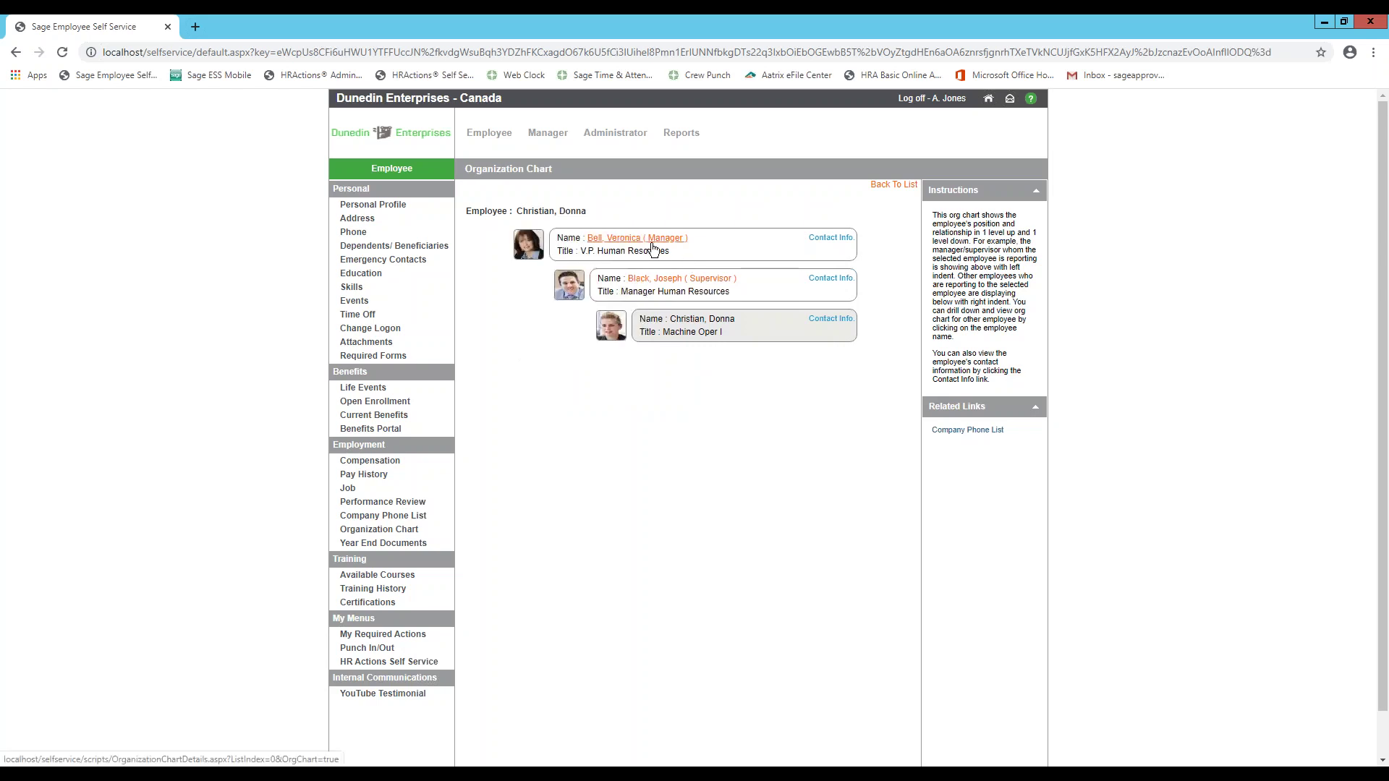
# - View the supervisor's contact info, then list every employee in the Company Phone List
pyautogui.click(832, 279)
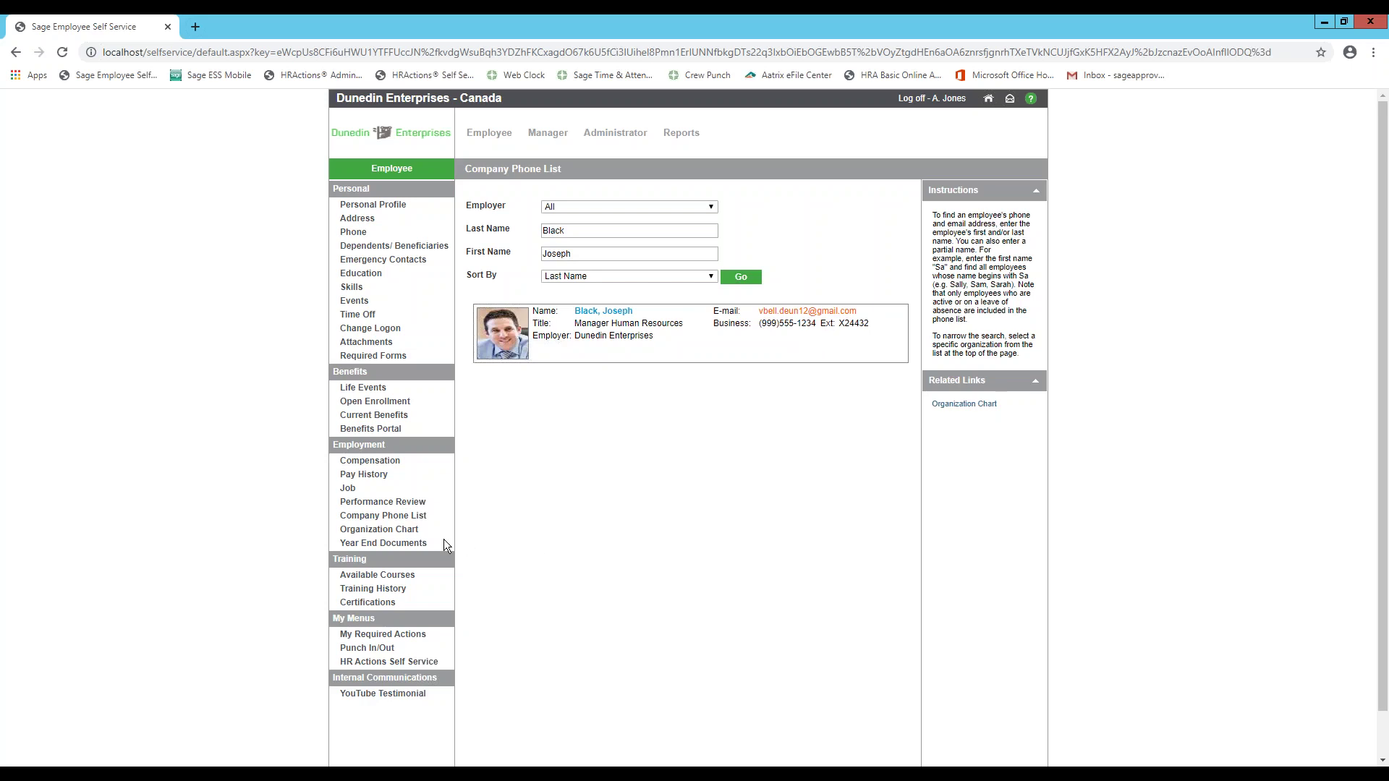
pyautogui.click(398, 518)
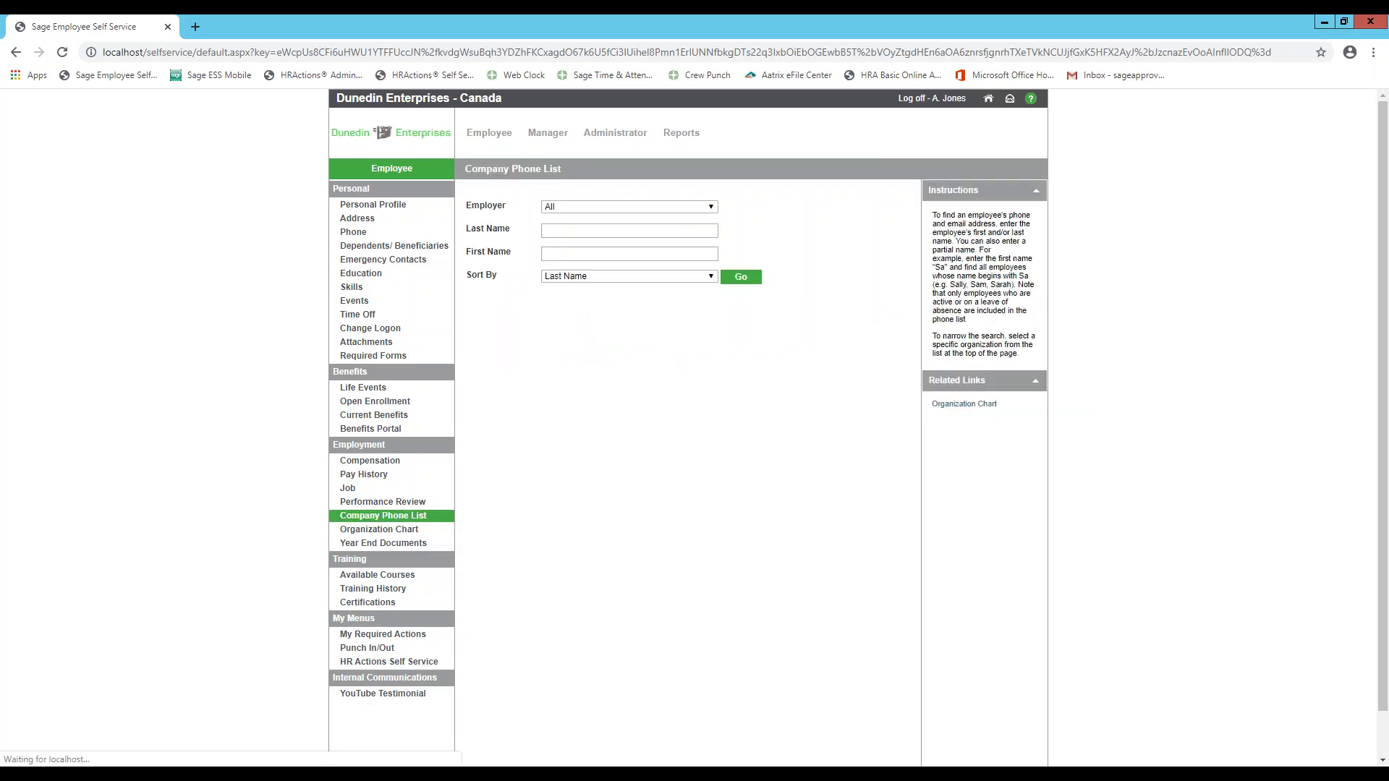
pyautogui.click(743, 283)
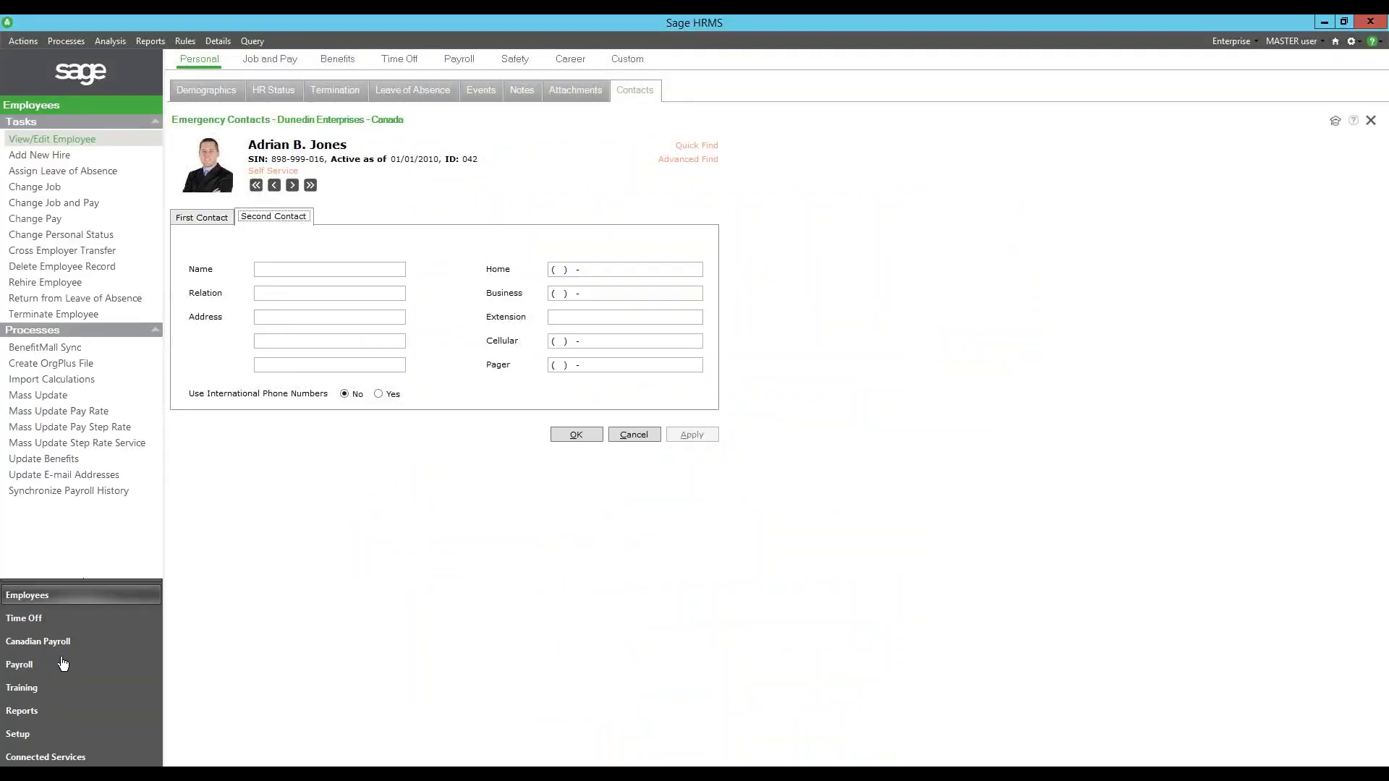
# - Browse the HRMS Compensation and Benefit Reports, checking Standard Criteria and Report List, then return to Self Service
pyautogui.click(42, 716)
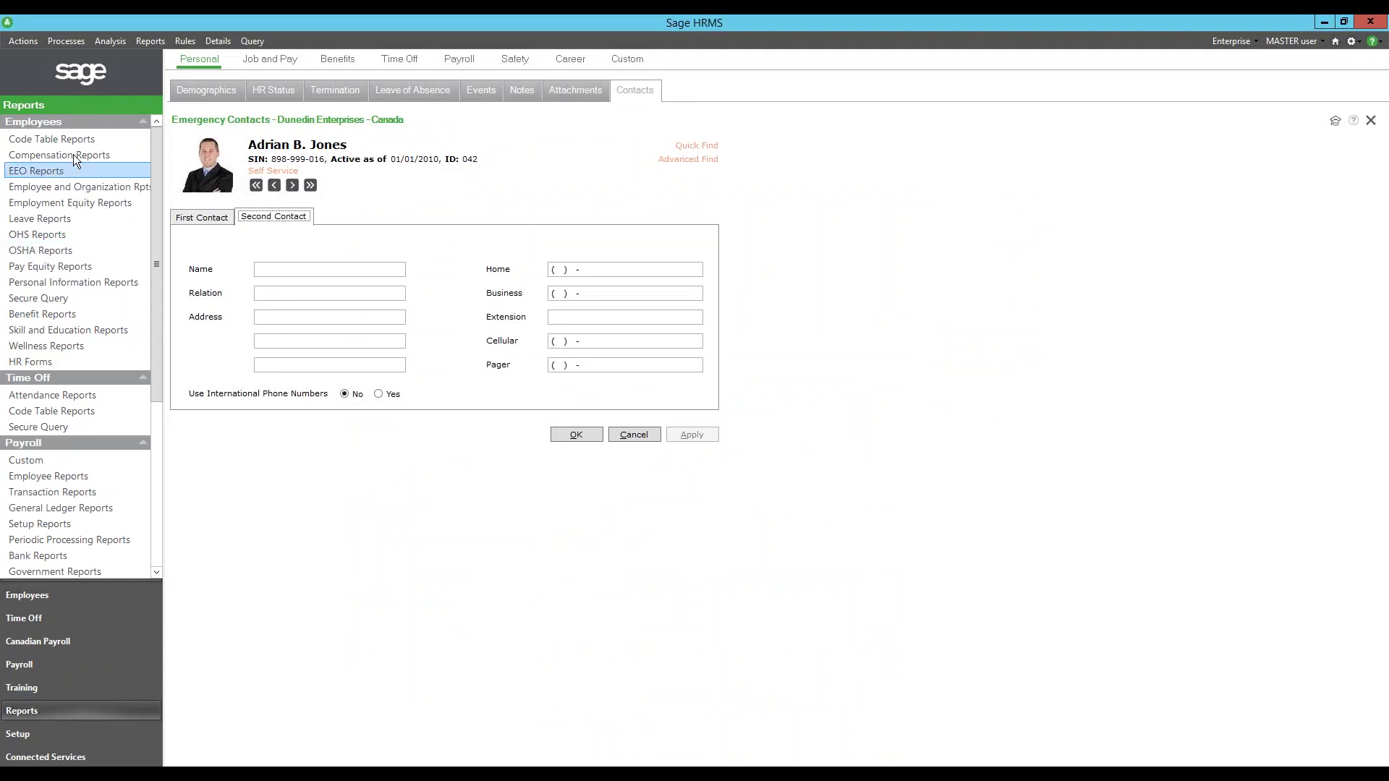
pyautogui.click(68, 156)
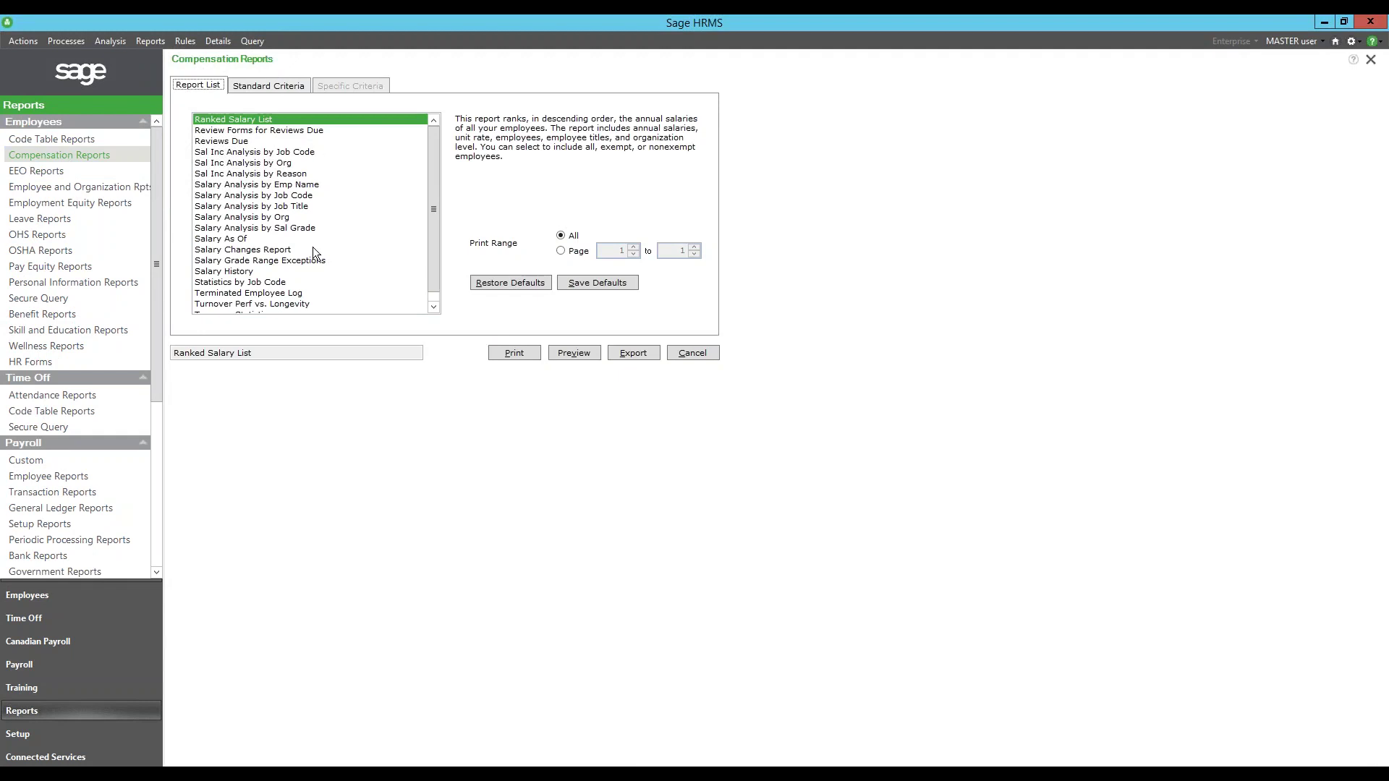
pyautogui.click(53, 316)
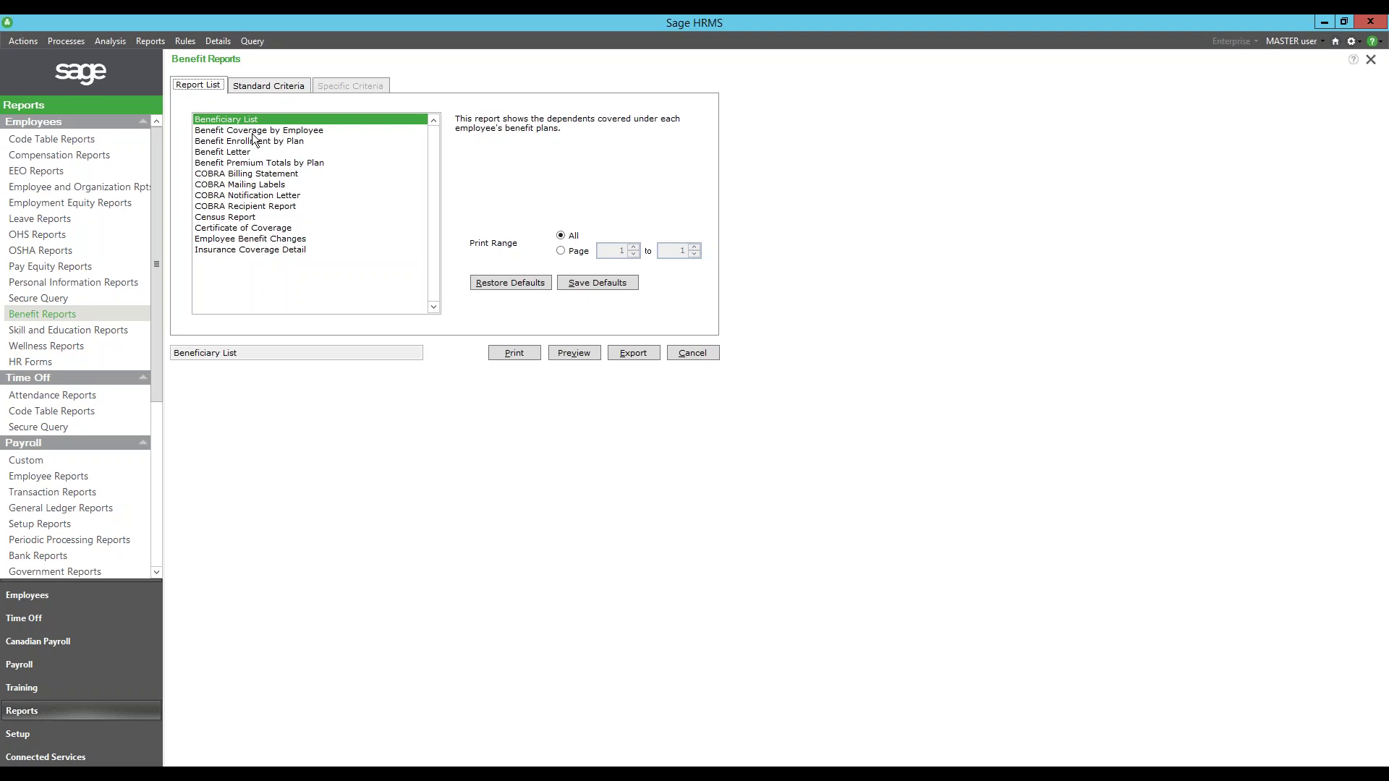
pyautogui.click(288, 86)
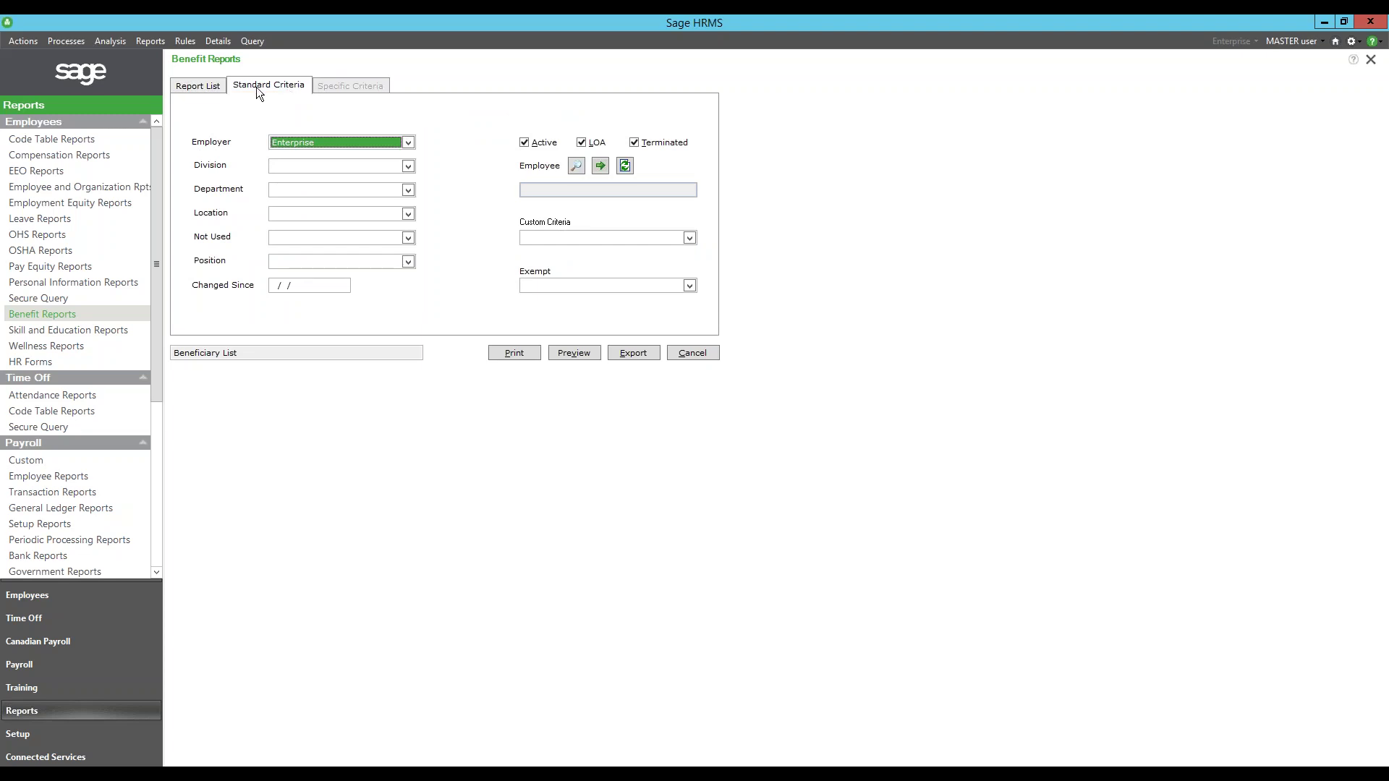
pyautogui.click(212, 89)
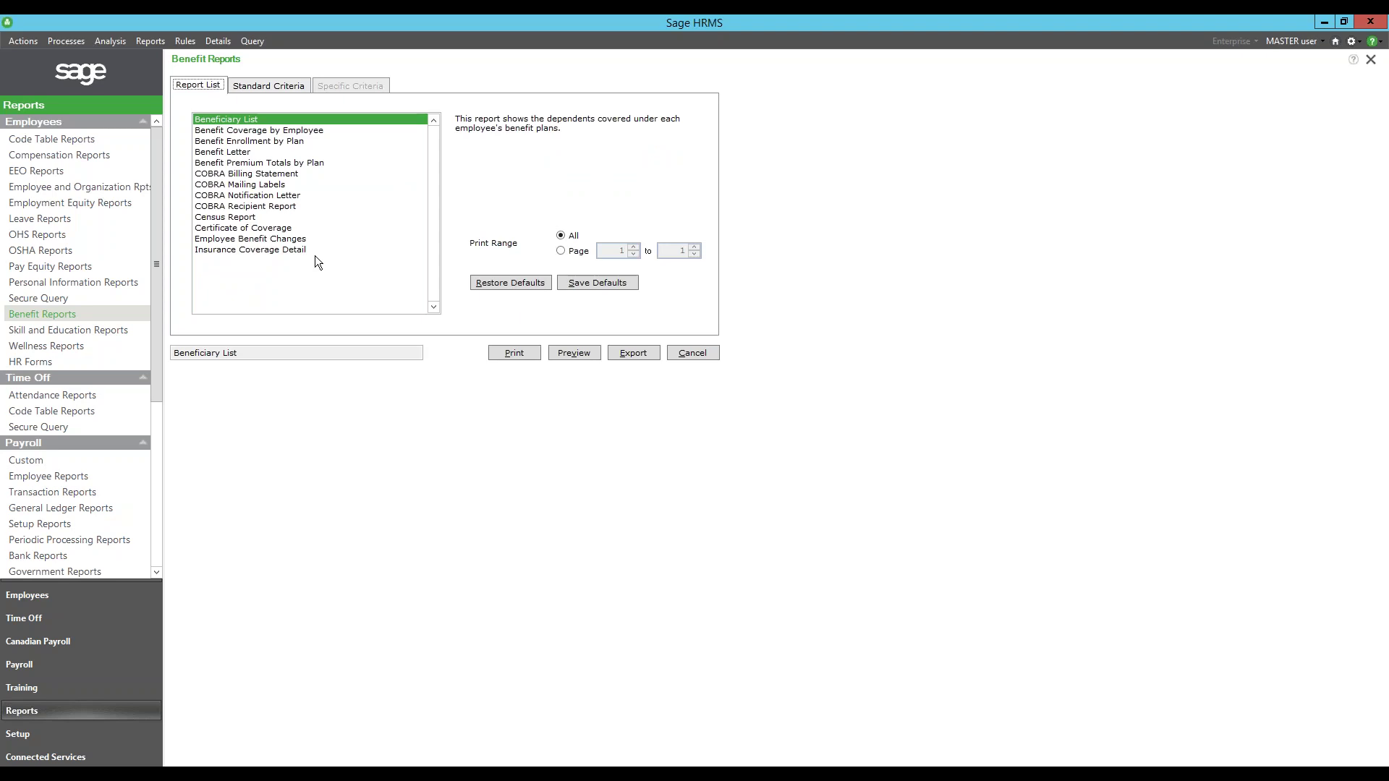
pyautogui.click(152, 776)
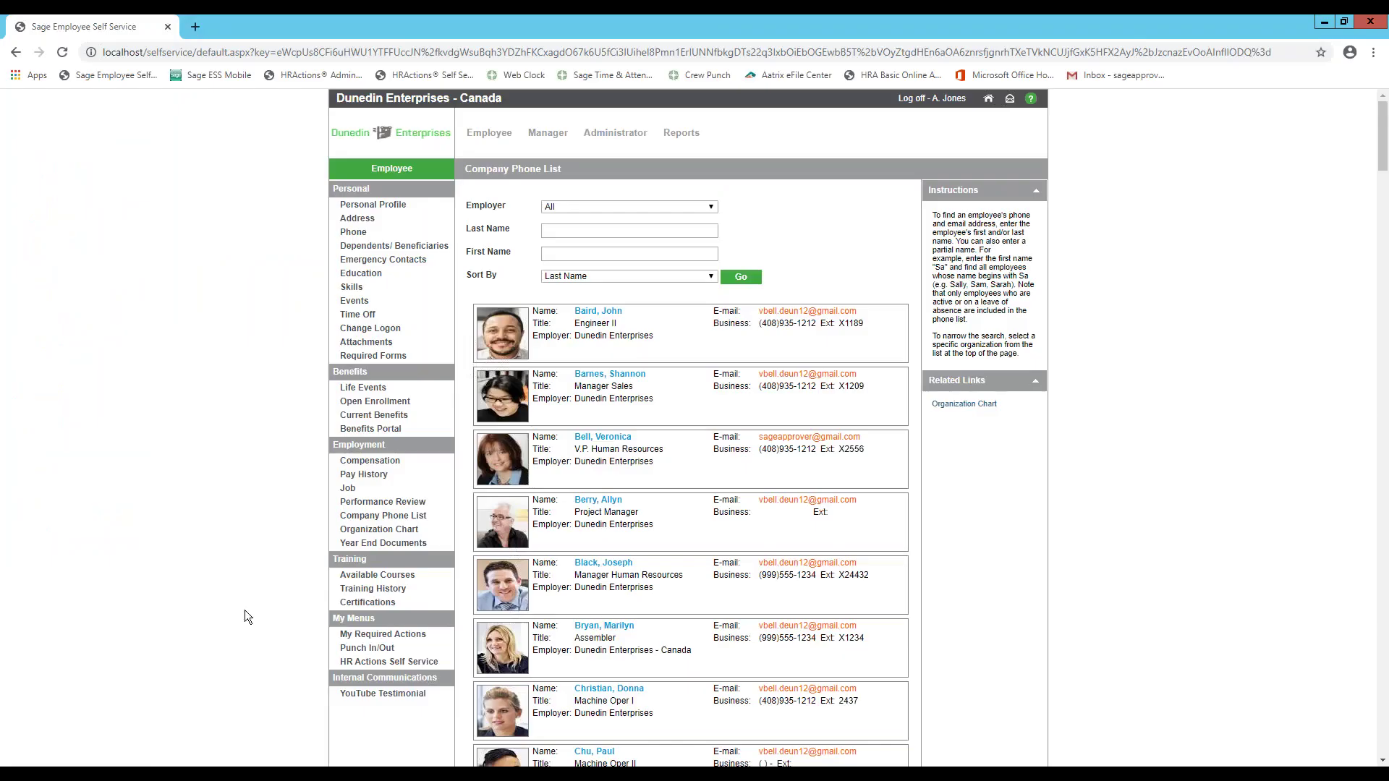
# - Look through the Reports and Employee menus, then show the Manager functions in the sidebar
pyautogui.click(676, 138)
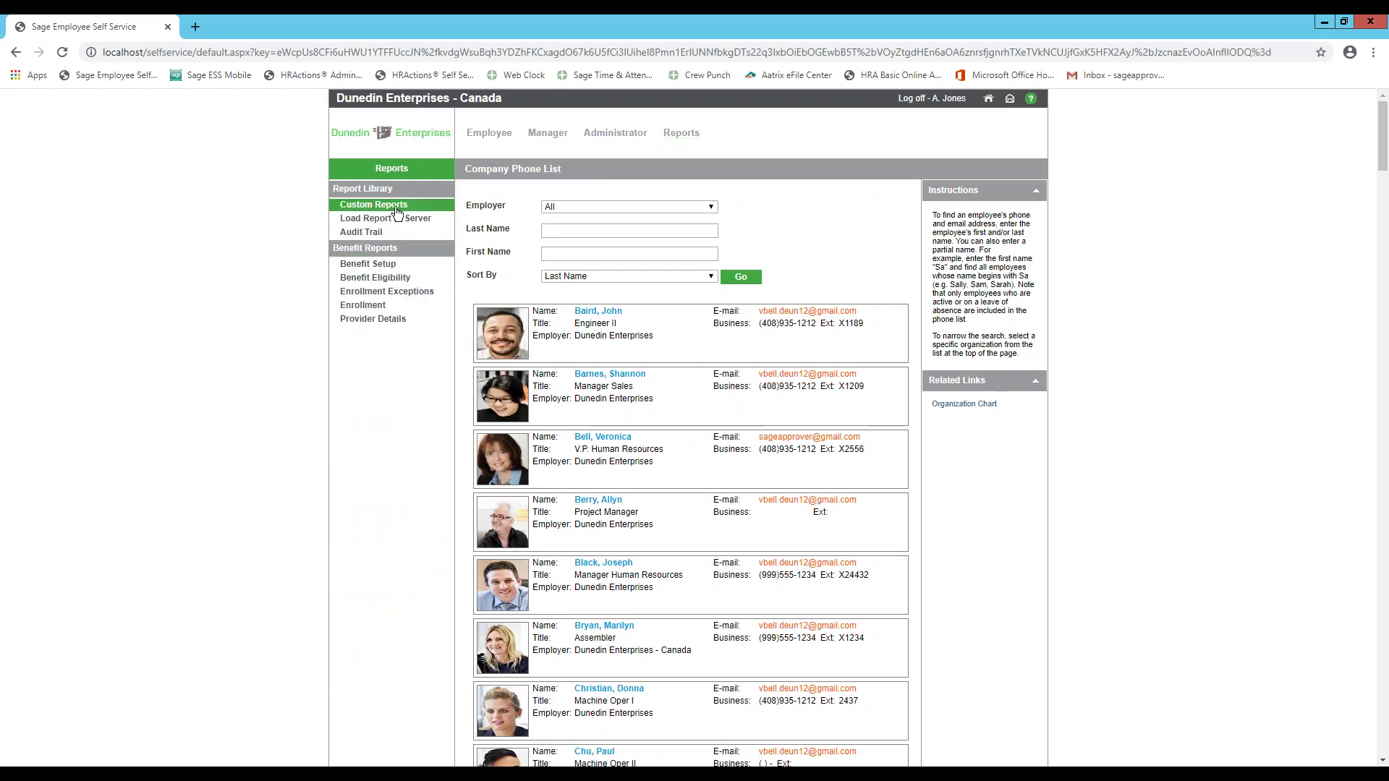
pyautogui.click(484, 138)
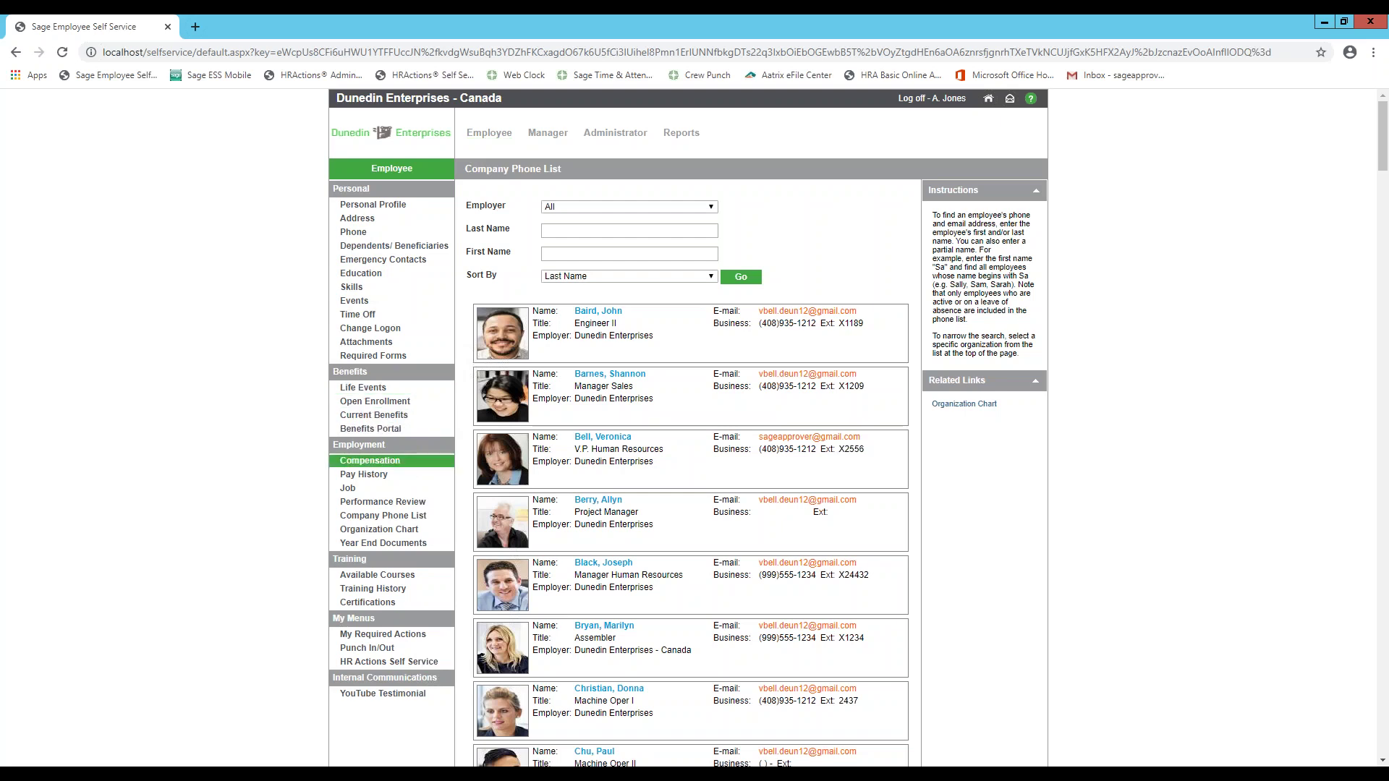
pyautogui.click(547, 133)
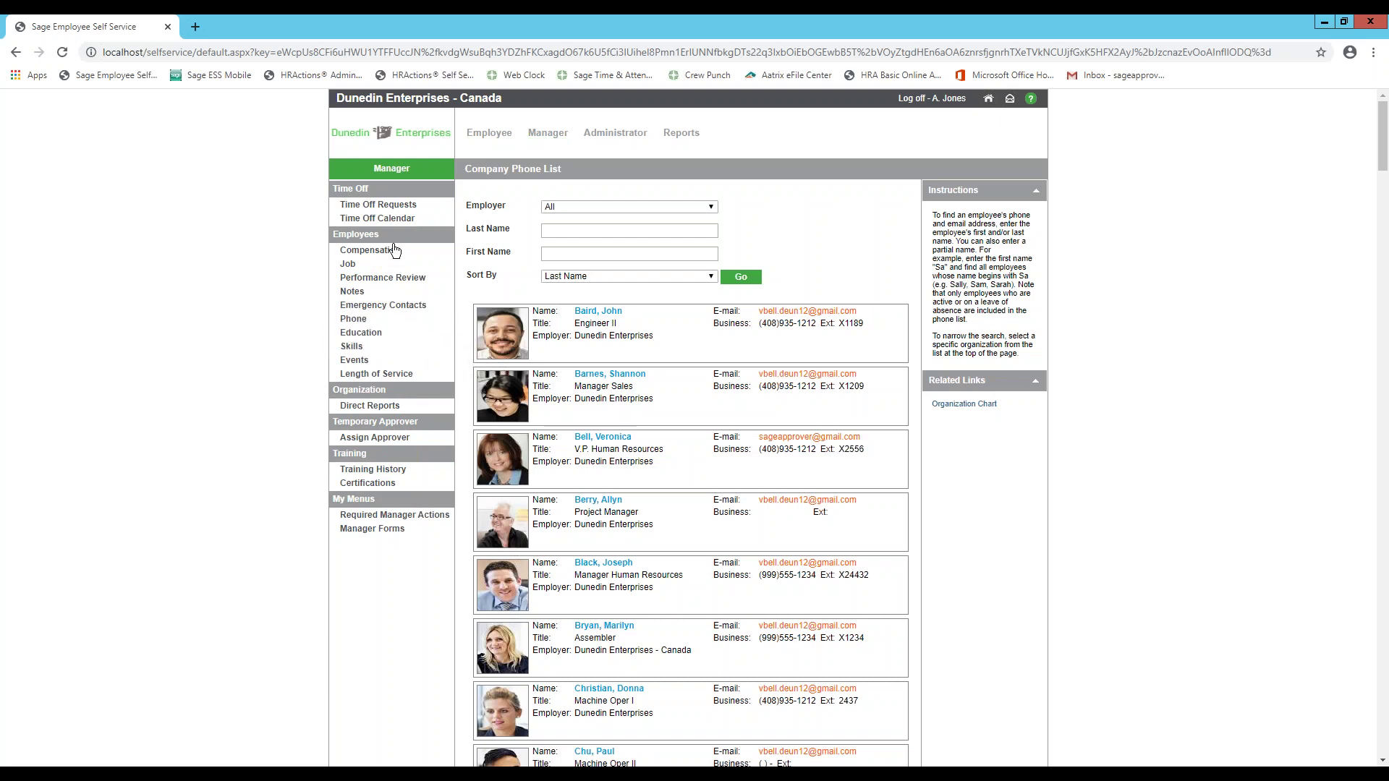
# - Show direct reports' time off requests for 3/11/2020 to 4/24/2020 via the Time Off Calendar
pyautogui.click(377, 217)
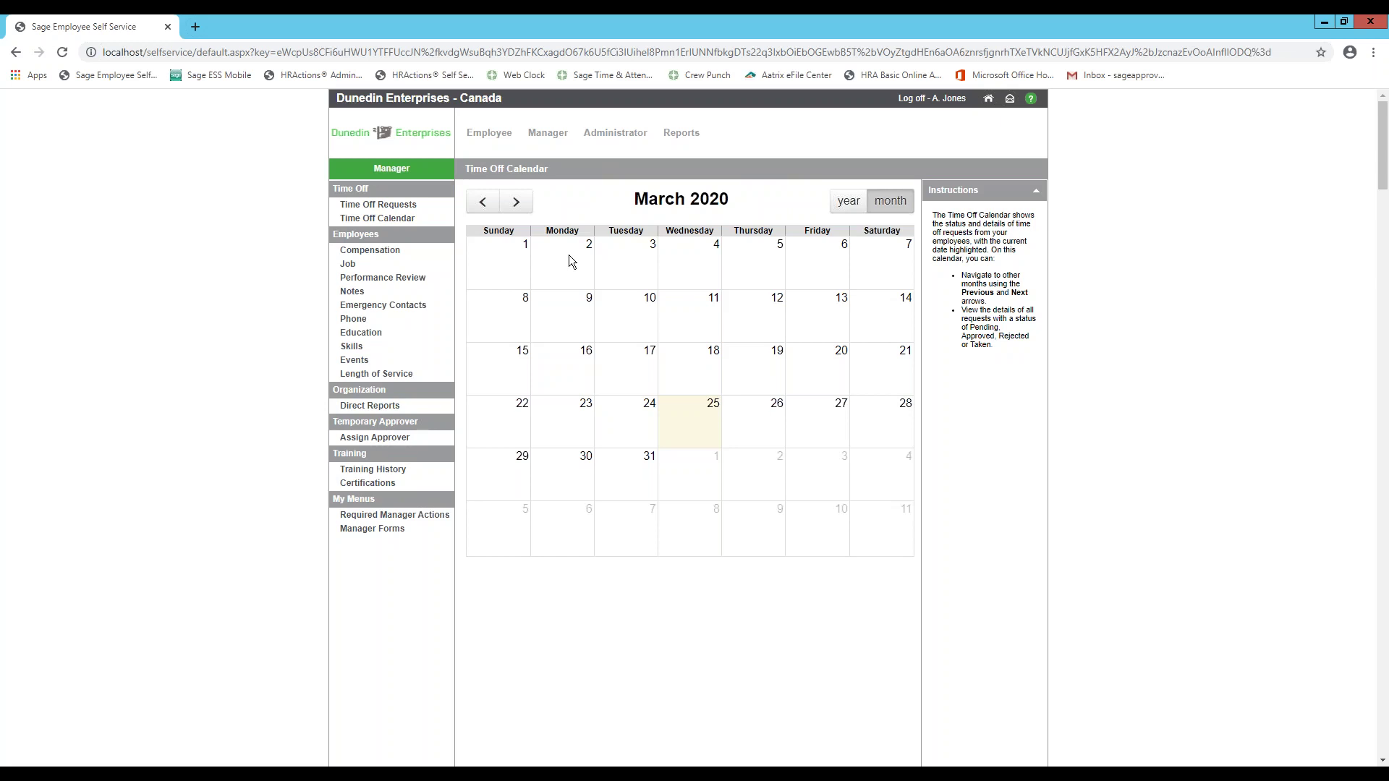
pyautogui.click(391, 205)
pyautogui.click(767, 192)
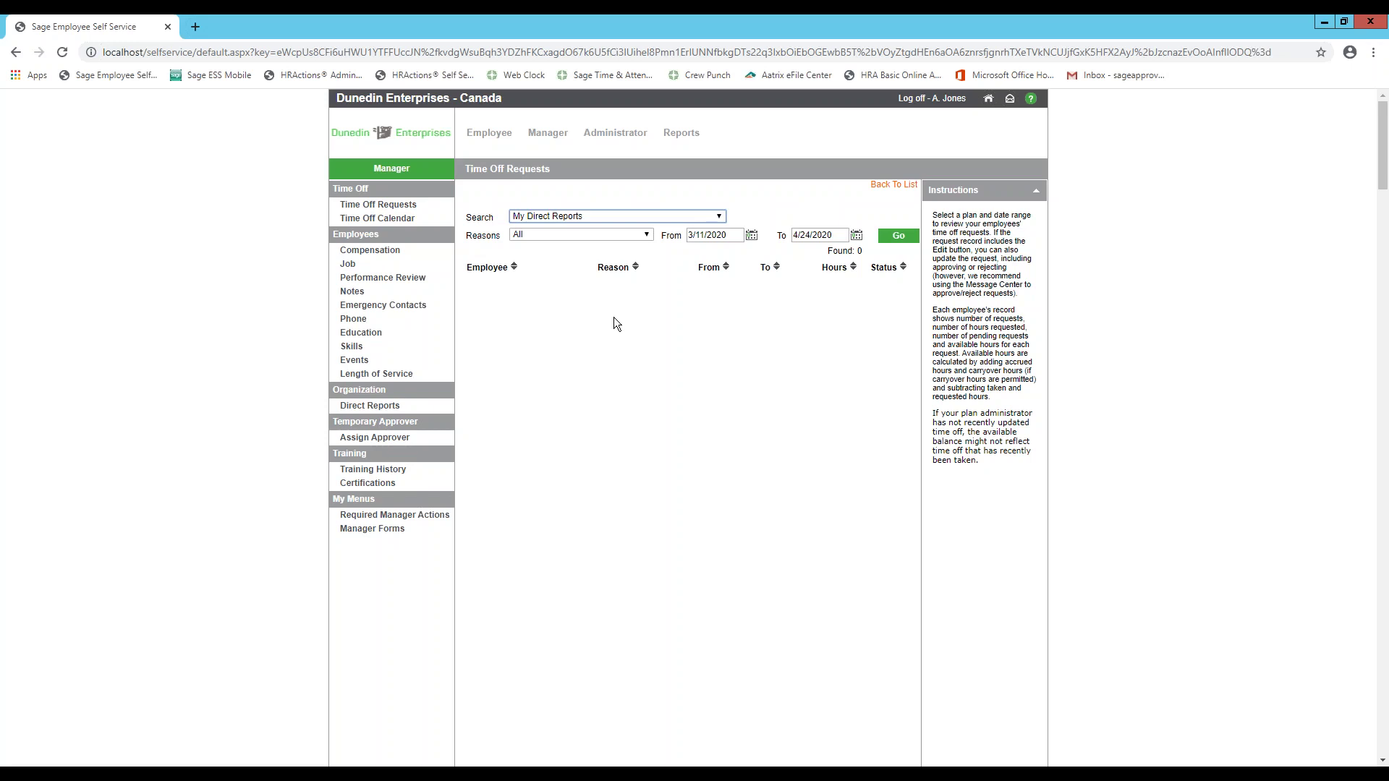
# - Review direct reports' Notes and Performance Review pages, then advance the slide show to Q & A
pyautogui.click(379, 291)
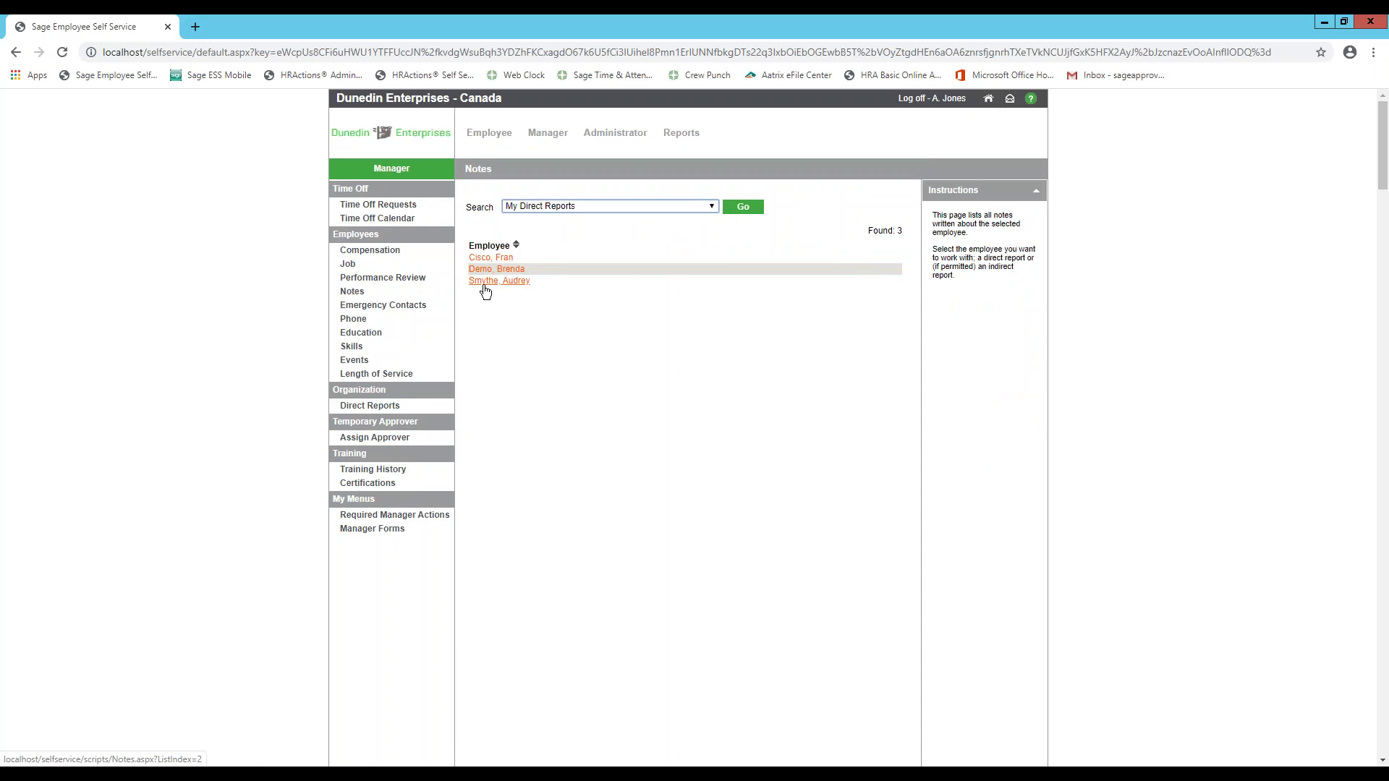
pyautogui.click(403, 280)
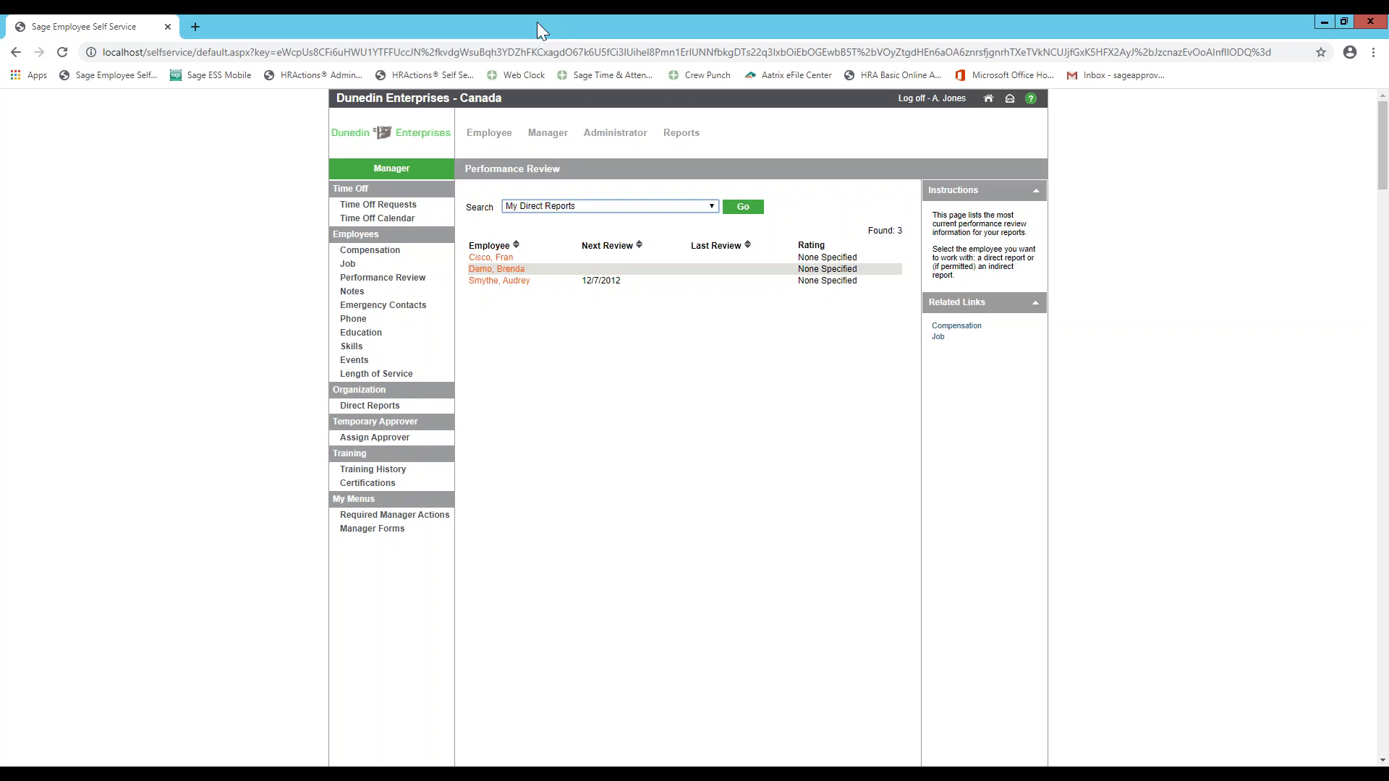
pyautogui.hotkey('alt', 'Tab')
pyautogui.press('Right')
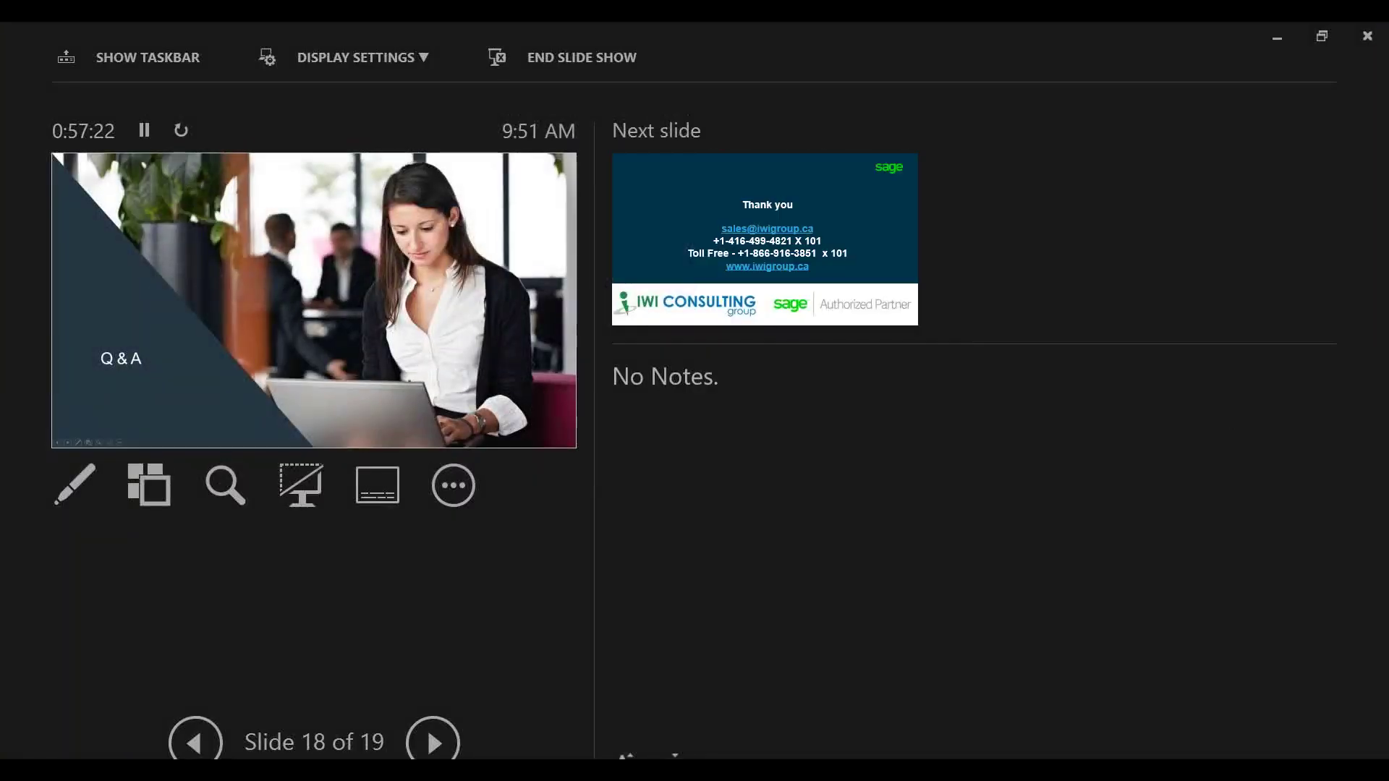